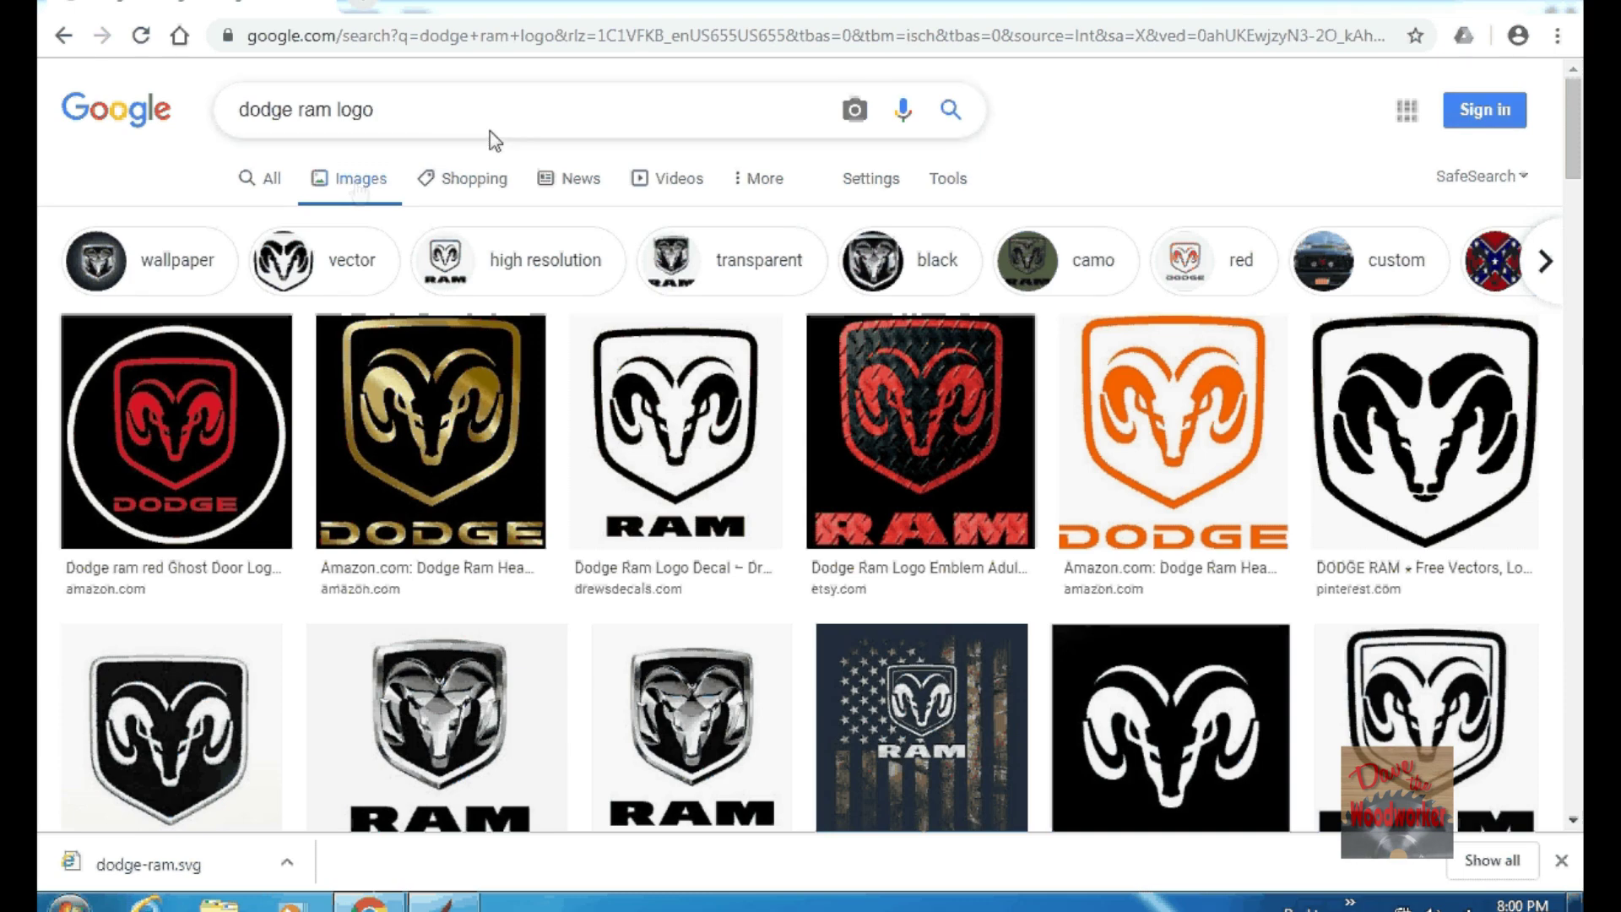
# - Reveal the search filter options for the 'dodge ram logo' image results
pyautogui.click(937, 179)
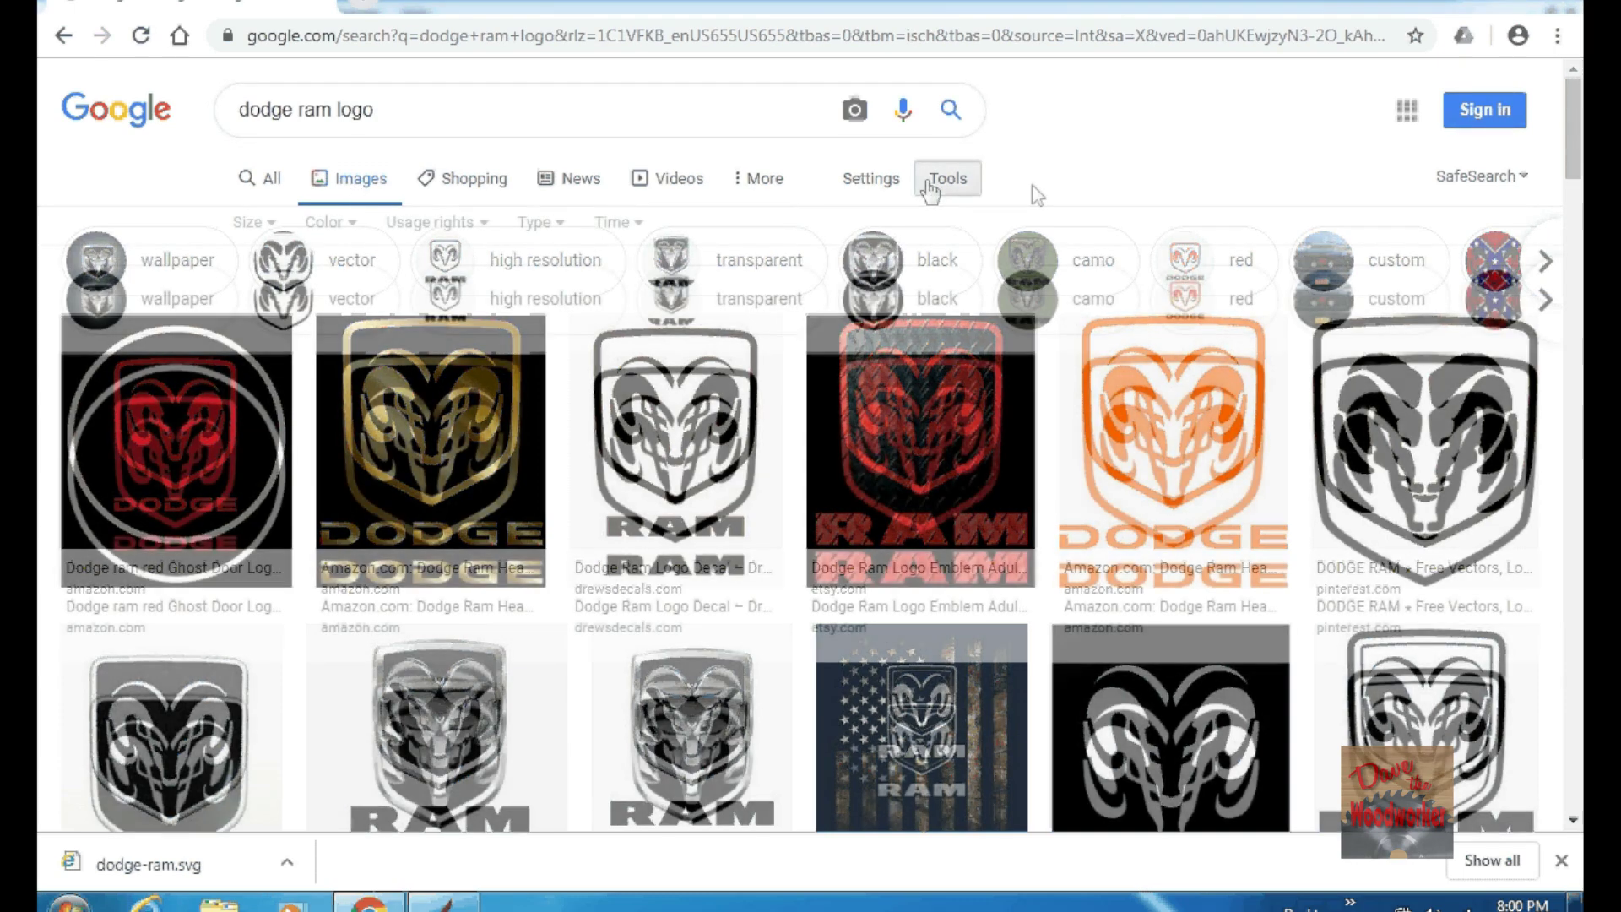
# - Filter the ram logo results to Large size and Black and white colour
pyautogui.click(258, 223)
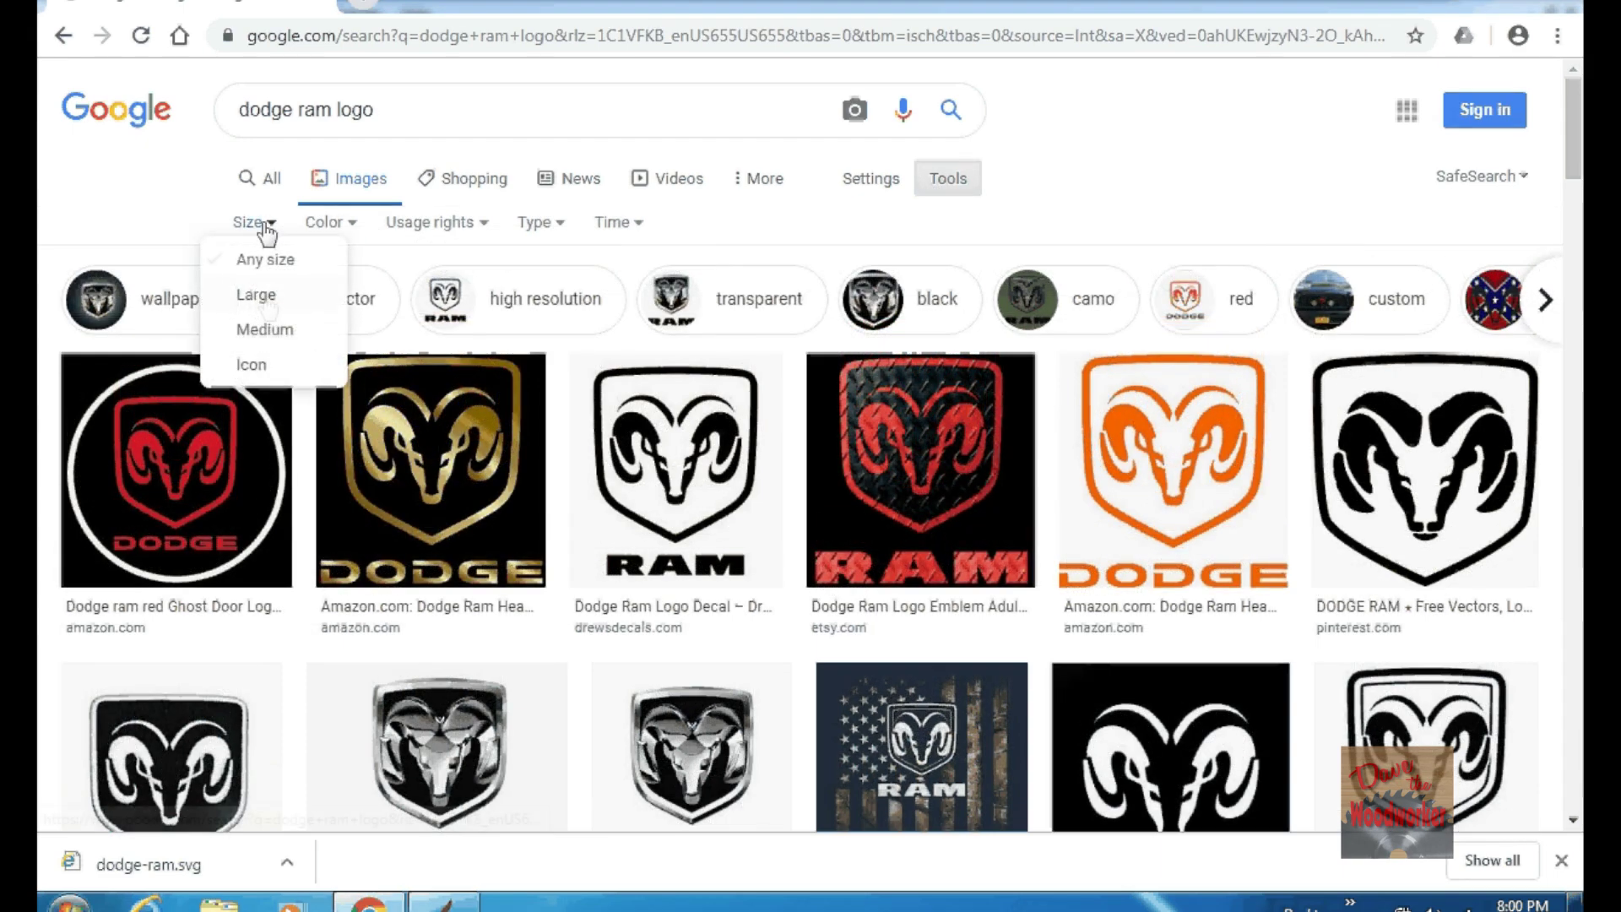
pyautogui.click(263, 297)
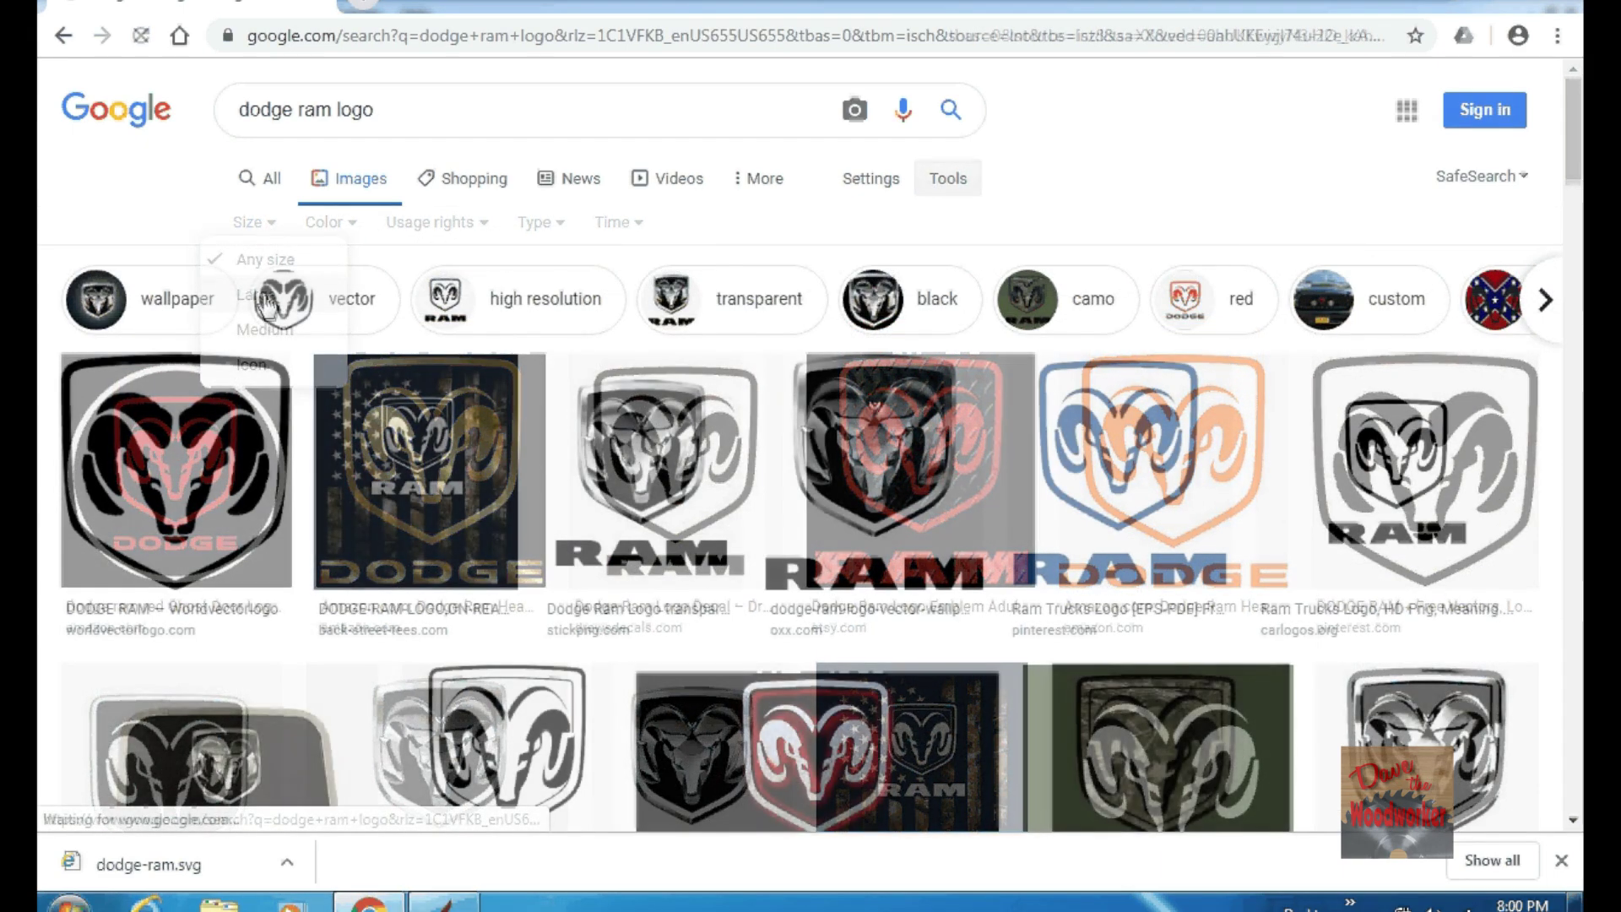
pyautogui.click(336, 222)
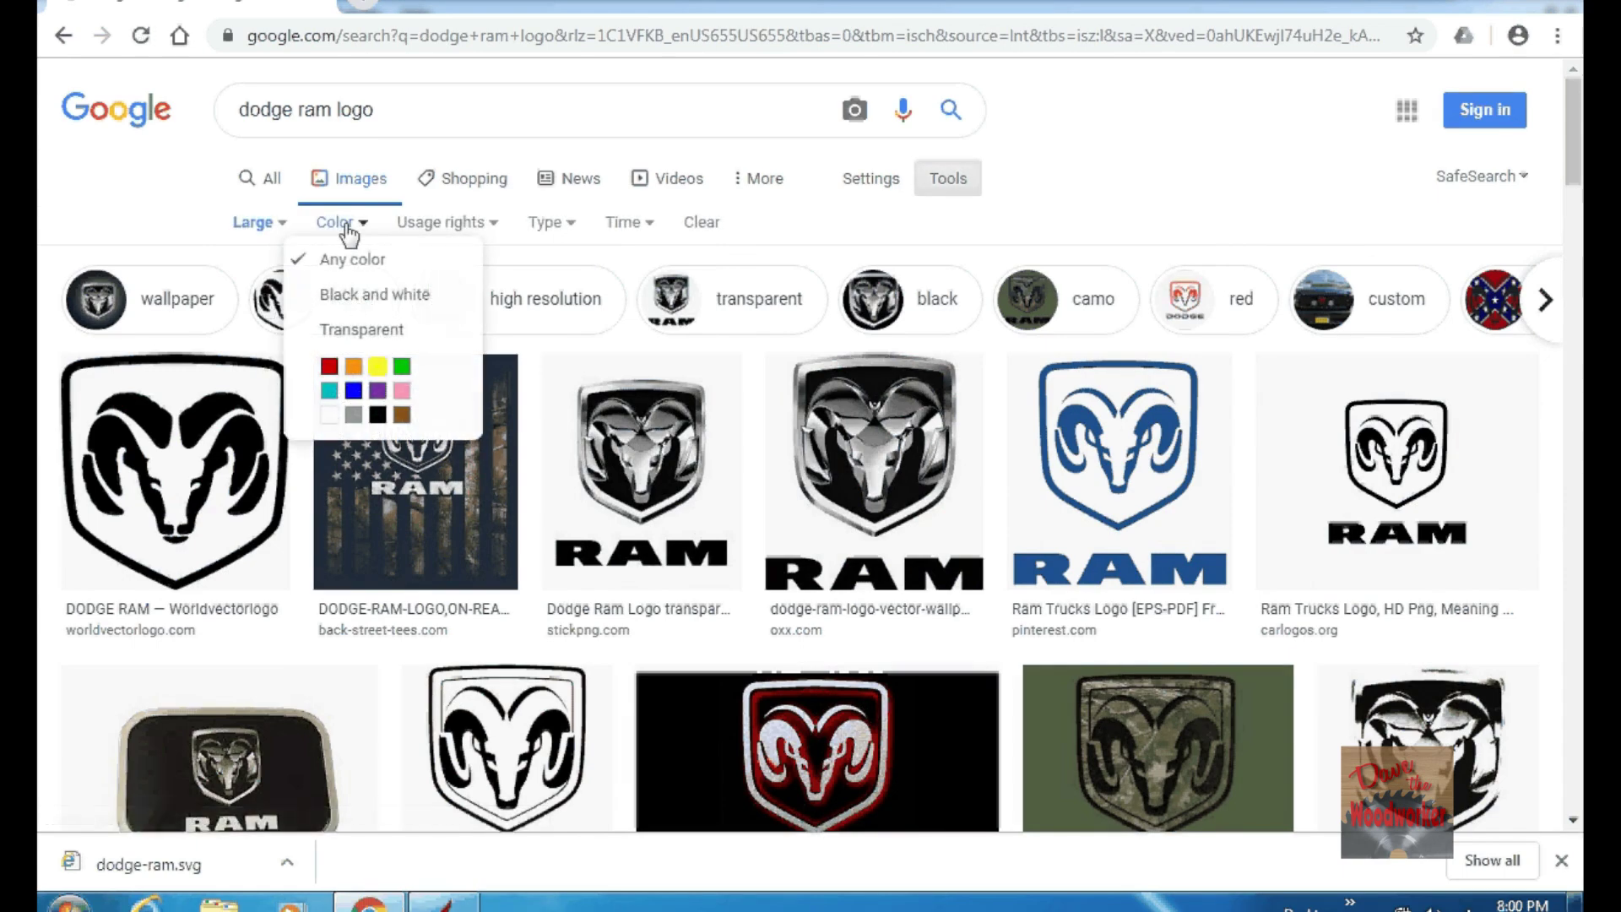
pyautogui.click(356, 295)
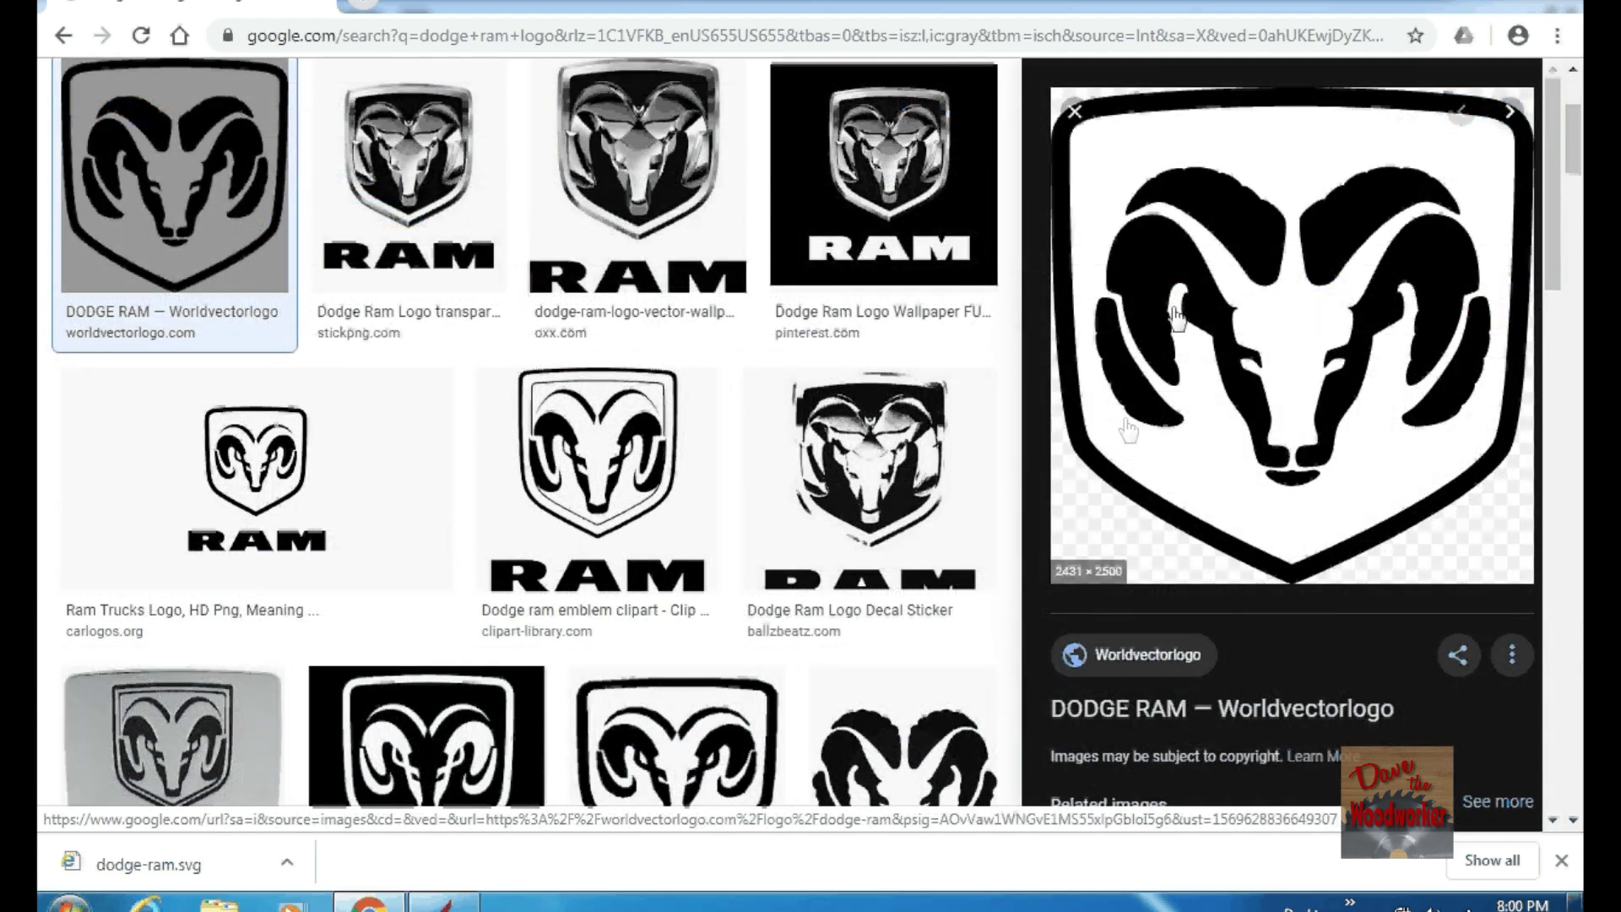
# - Save the enlarged Worldvectorlogo ram image as dodge-ram (1).svg
pyautogui.rightClick(1177, 319)
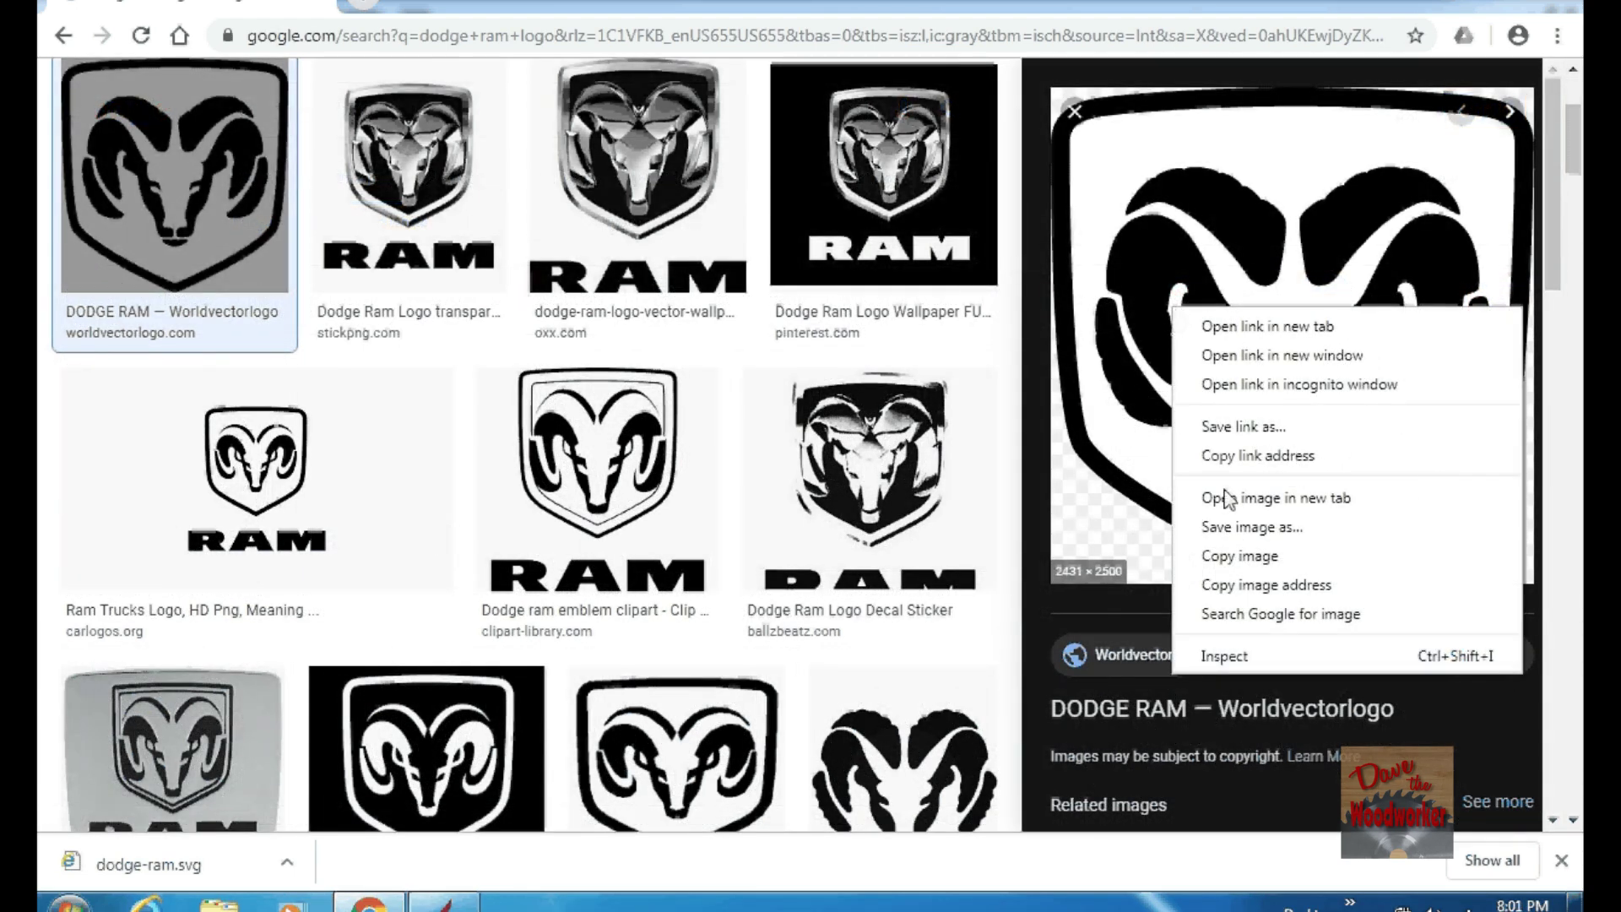
pyautogui.click(1229, 528)
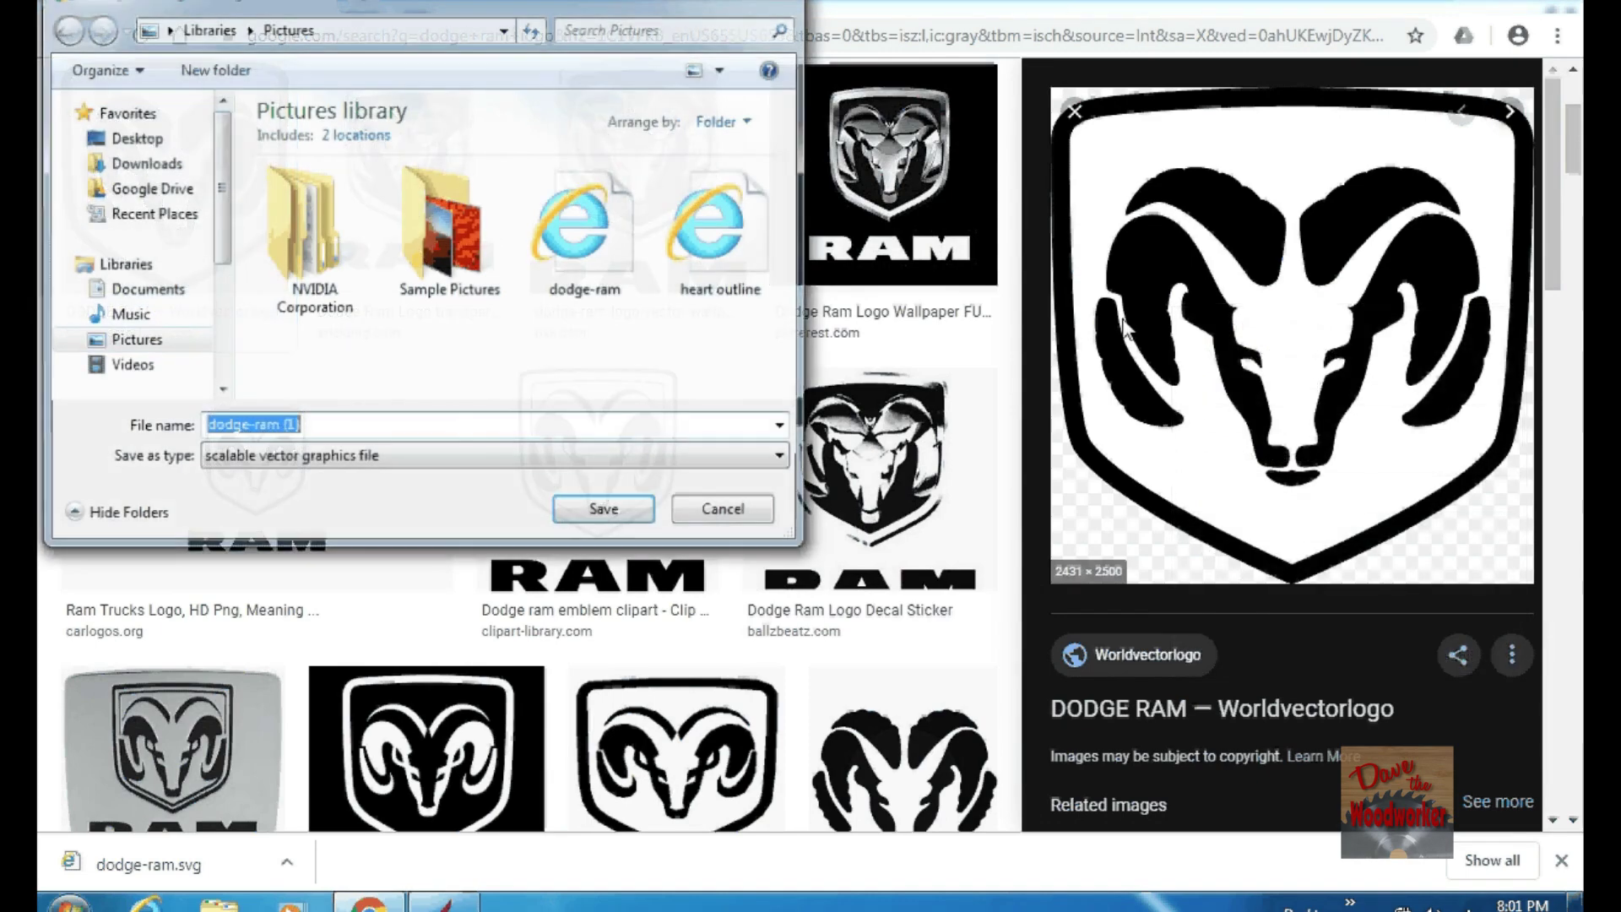
pyautogui.click(602, 517)
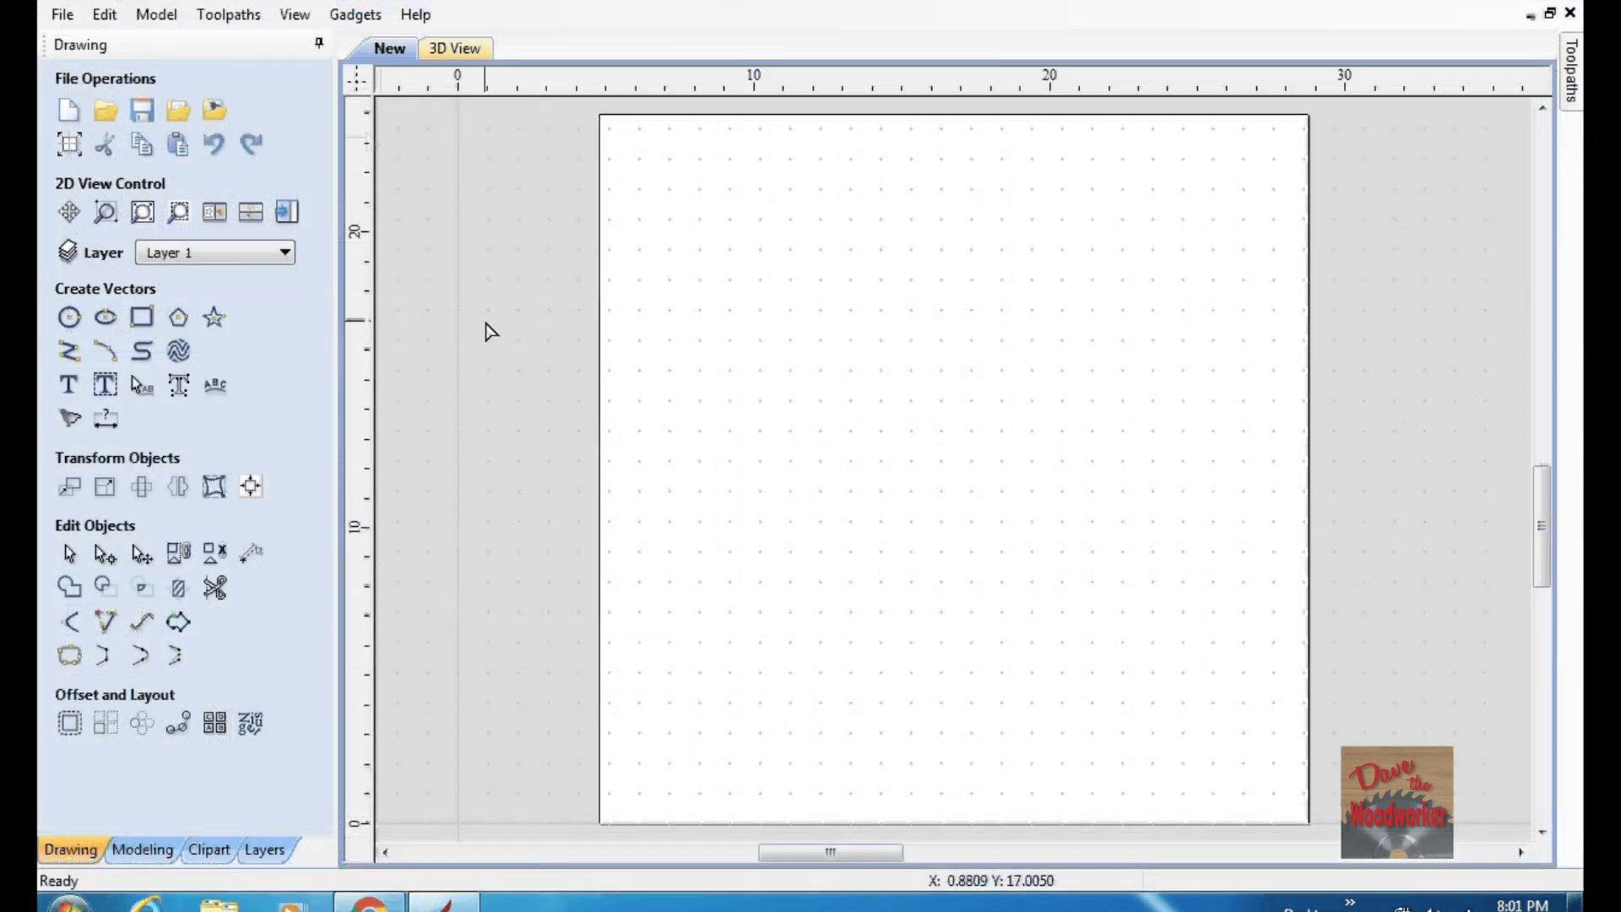
# - Import dodge-ram-logo-png-transparent from the Pictures library as a bitmap for tracing
pyautogui.click(216, 116)
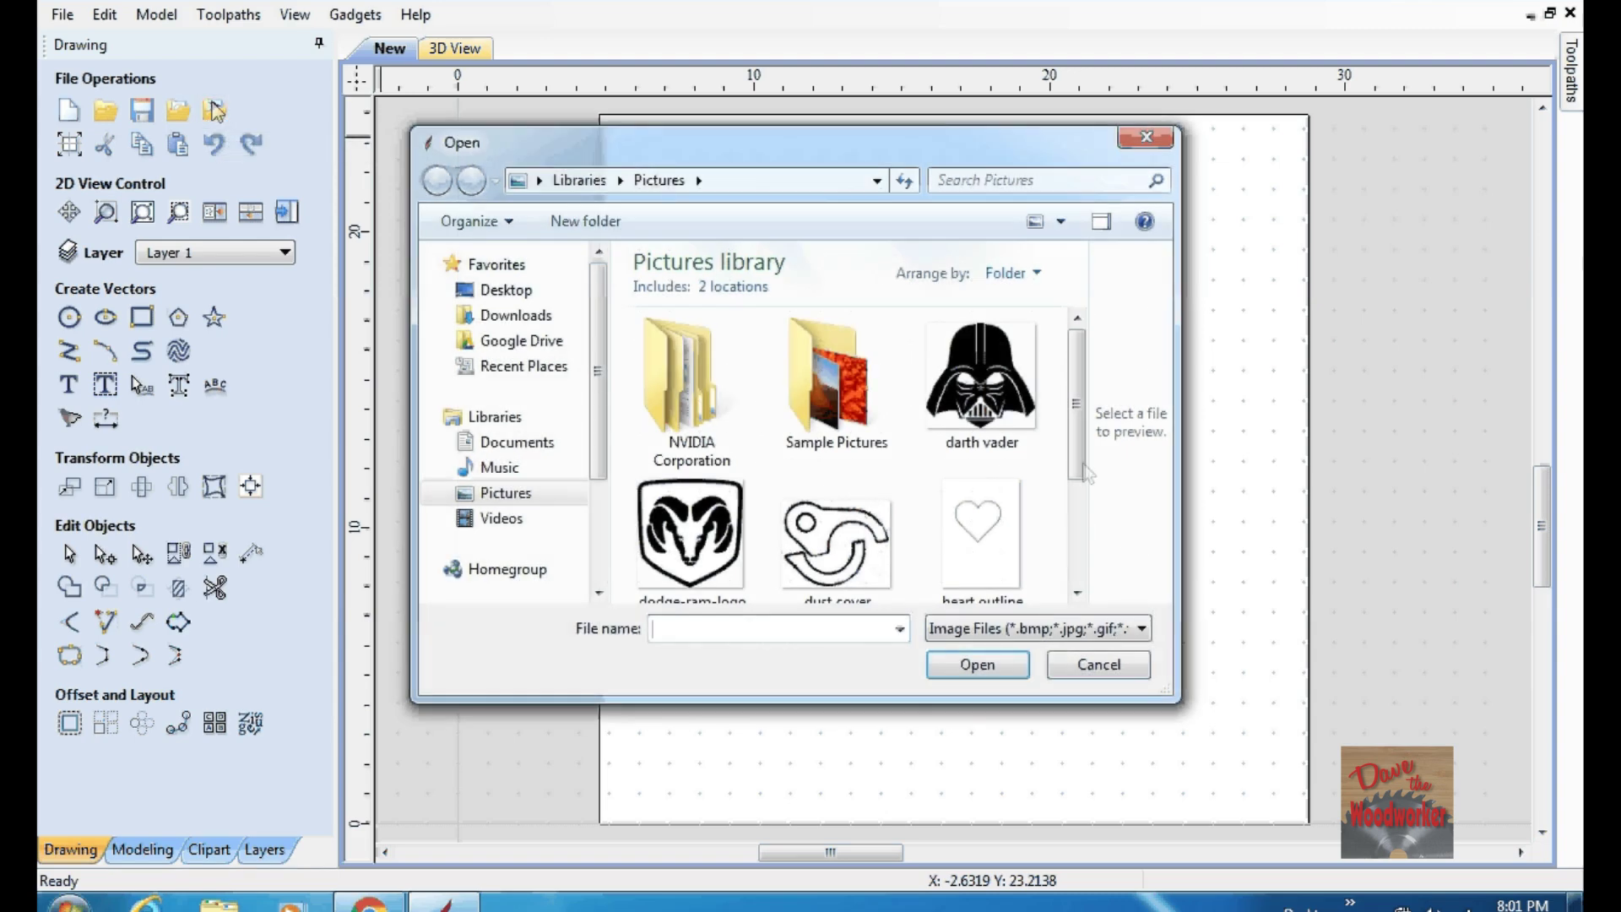
pyautogui.scroll(-2, 1085, 482)
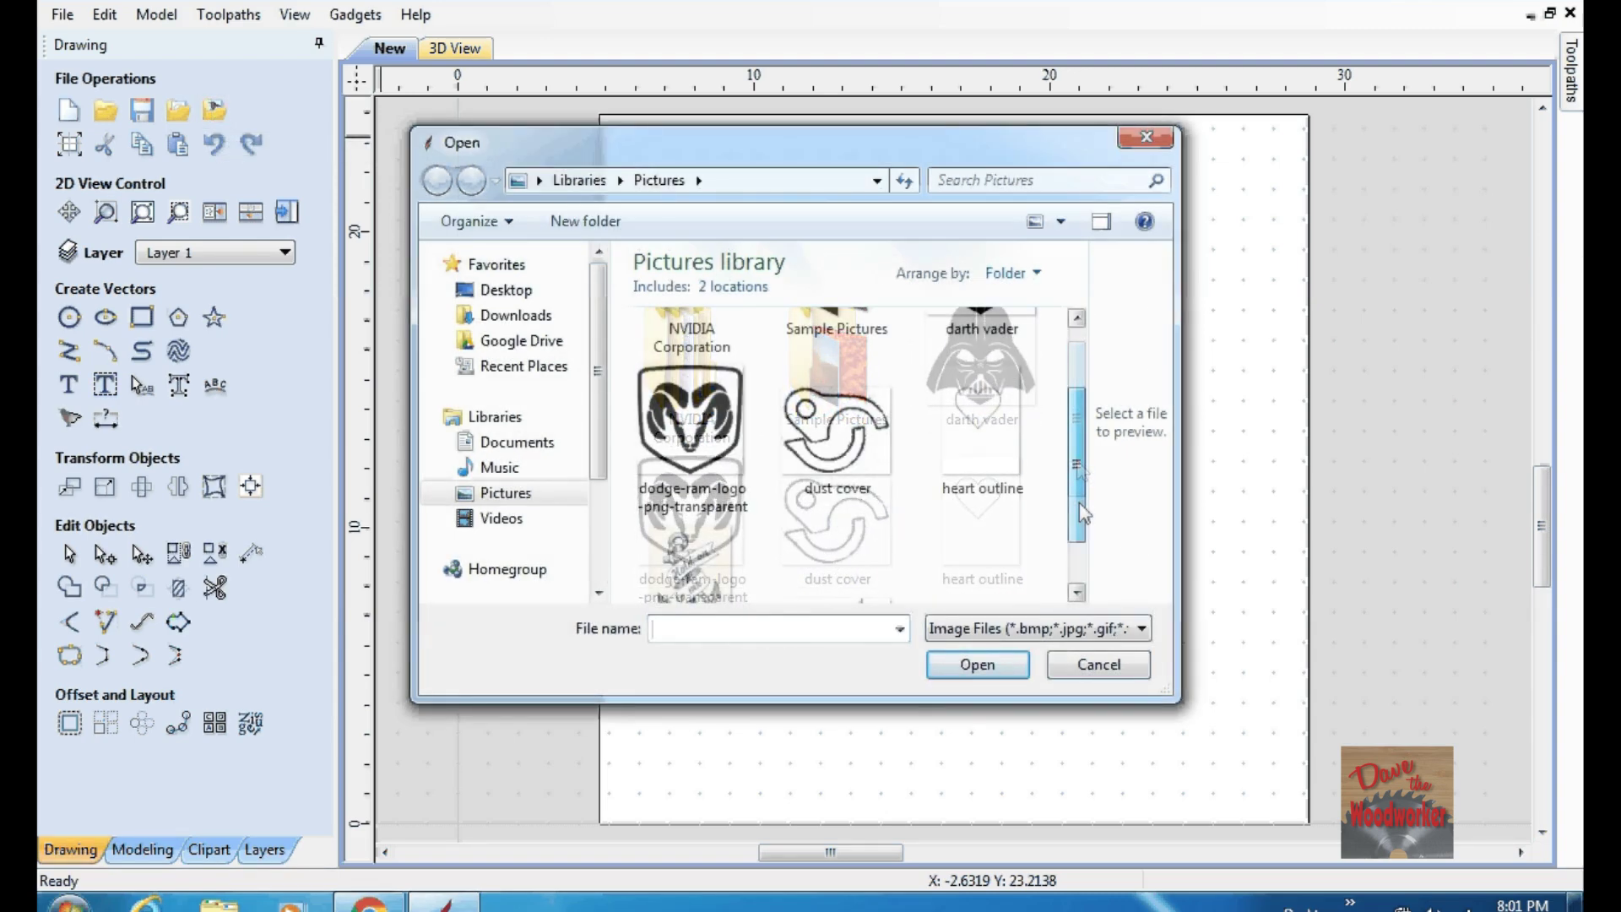
pyautogui.moveTo(1085, 510); pyautogui.dragTo(1085, 482)
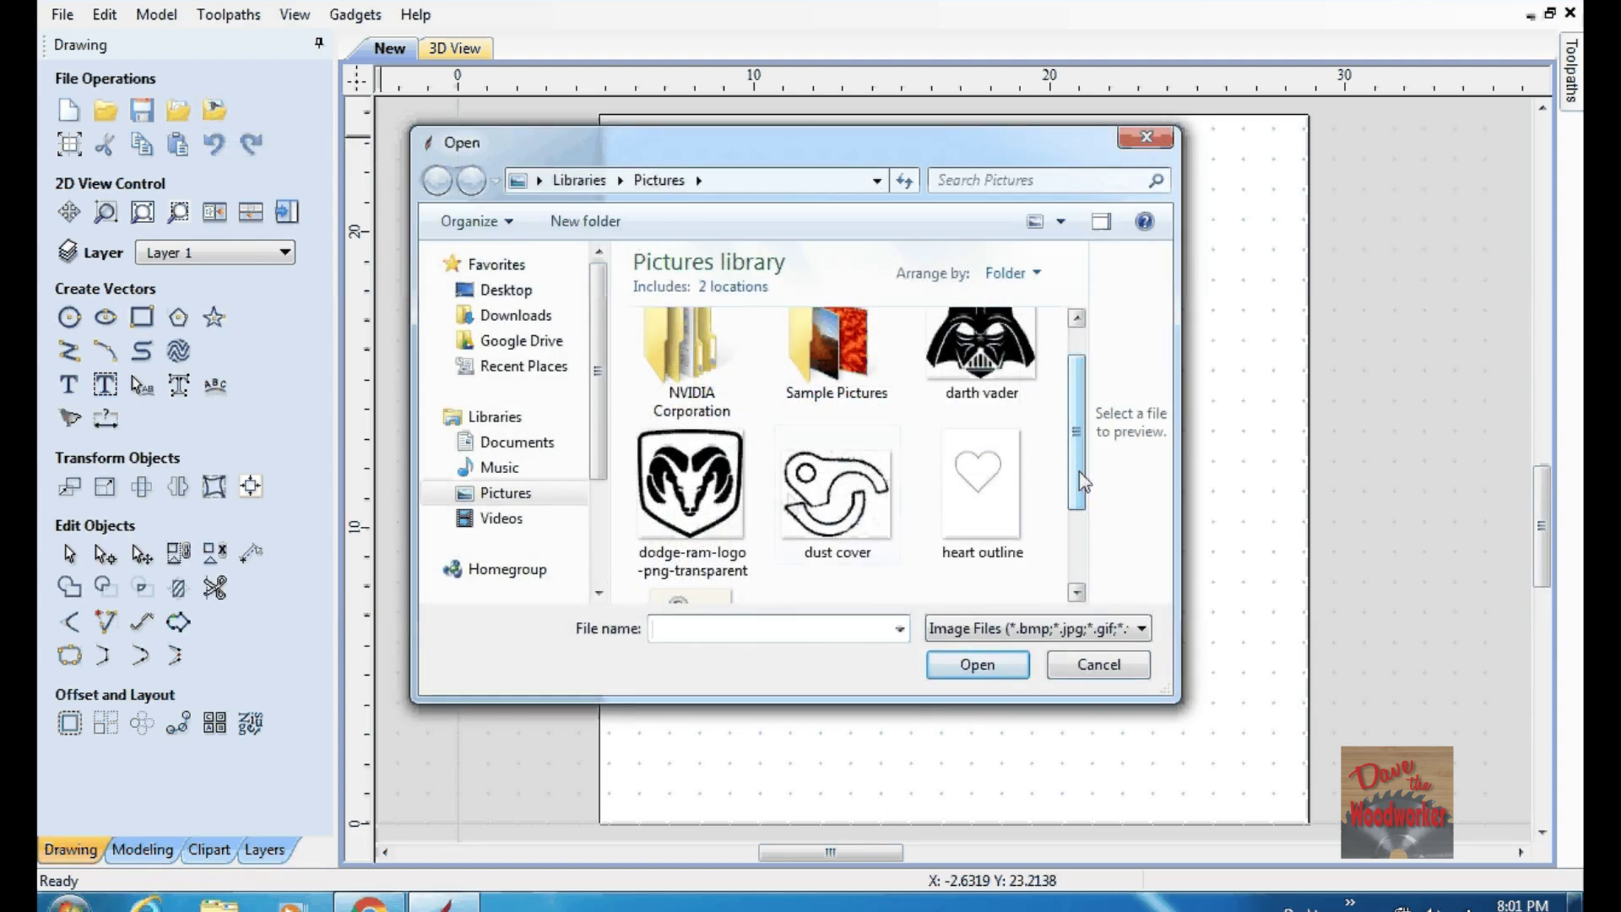
pyautogui.click(696, 498)
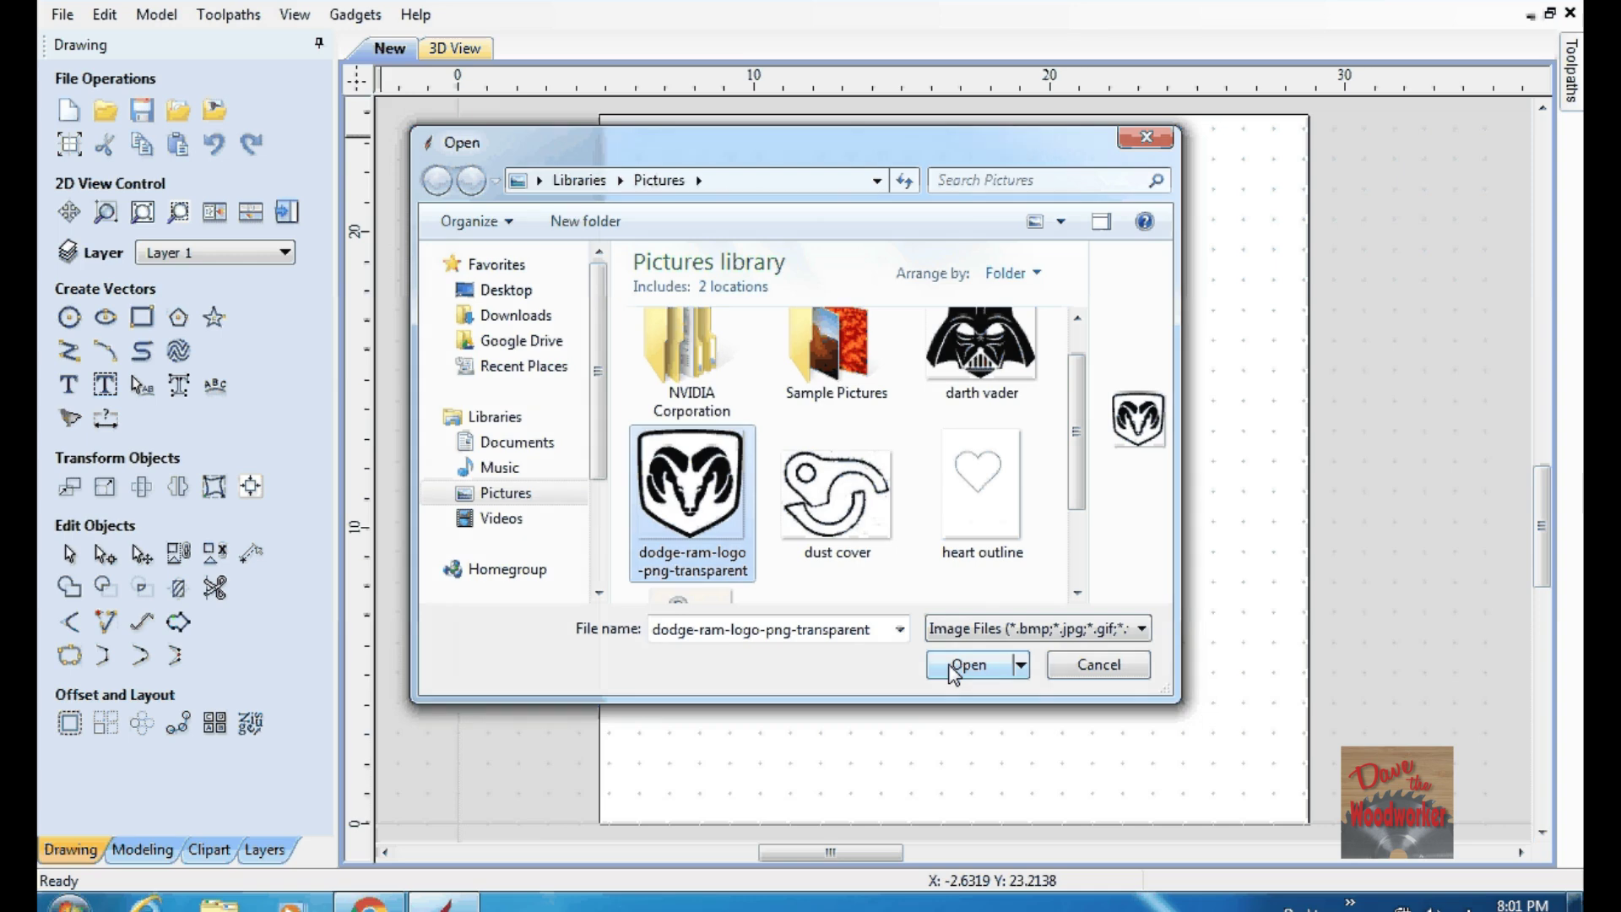
pyautogui.click(962, 665)
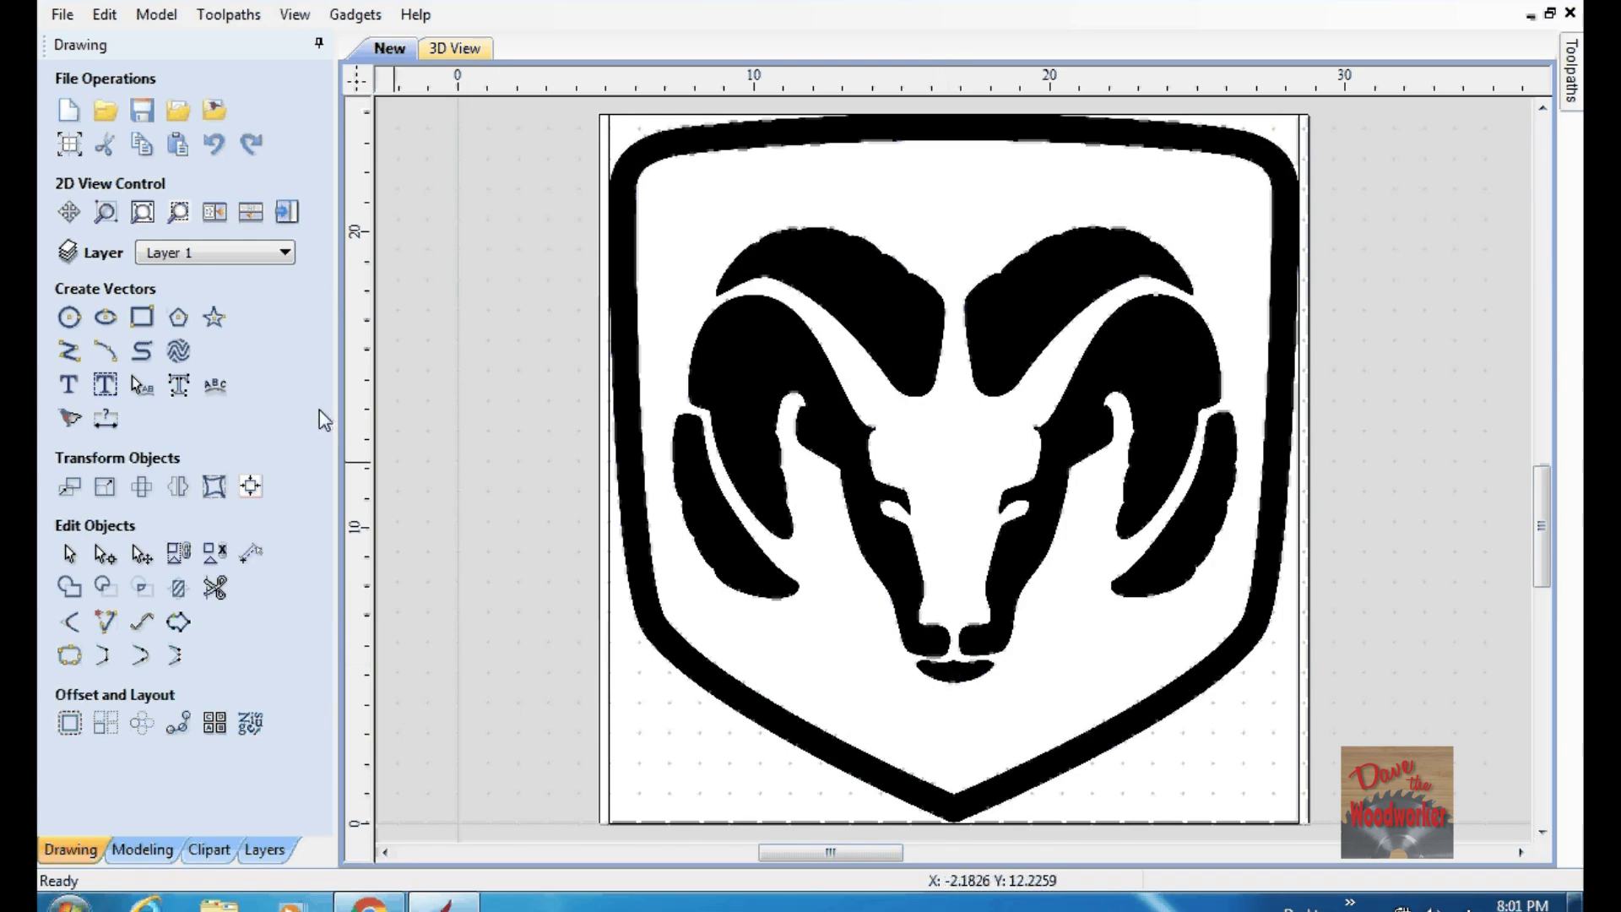
# - Trace the ram bitmap as Black / White: threshold 0.50, corner fit 82%, noise filter 2
pyautogui.click(69, 418)
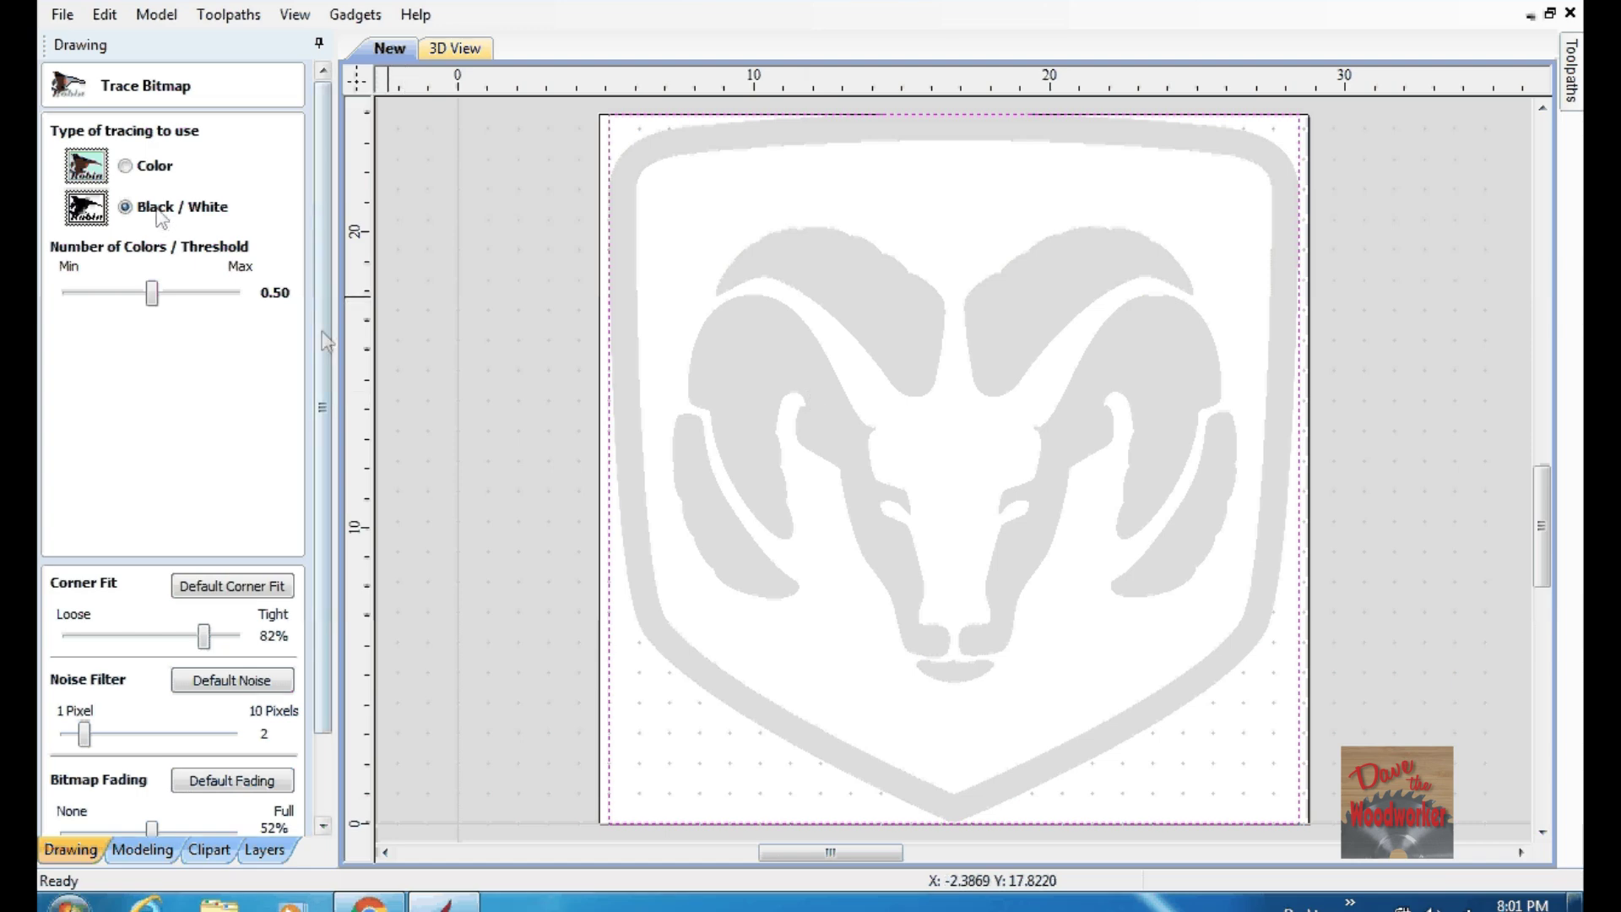
pyautogui.moveTo(326, 342); pyautogui.dragTo(327, 498)
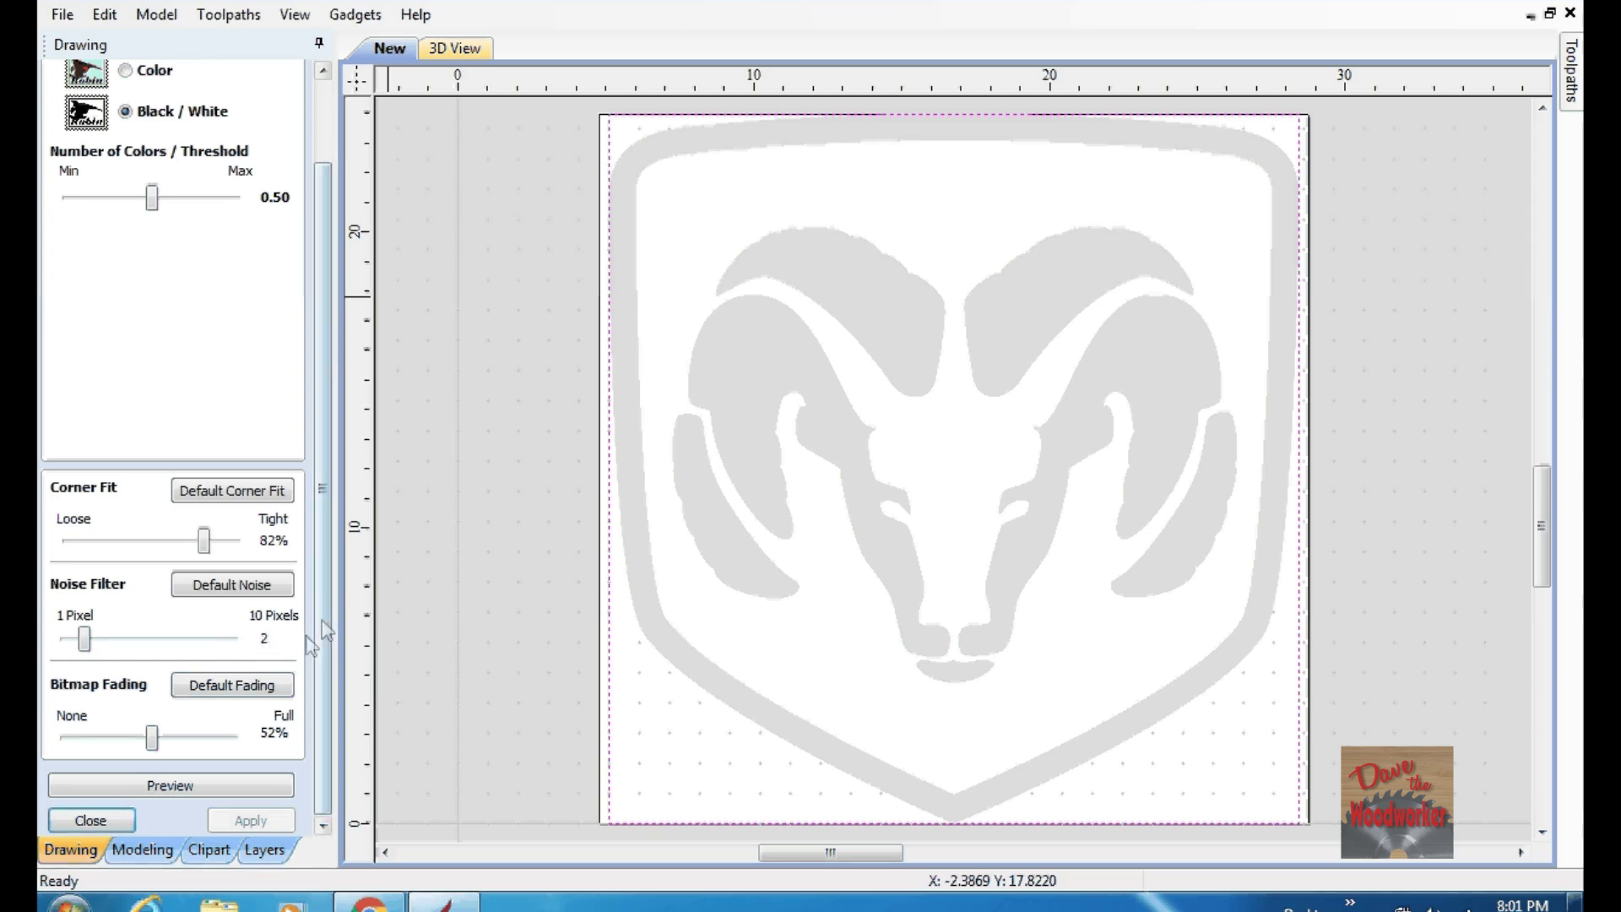
pyautogui.click(242, 790)
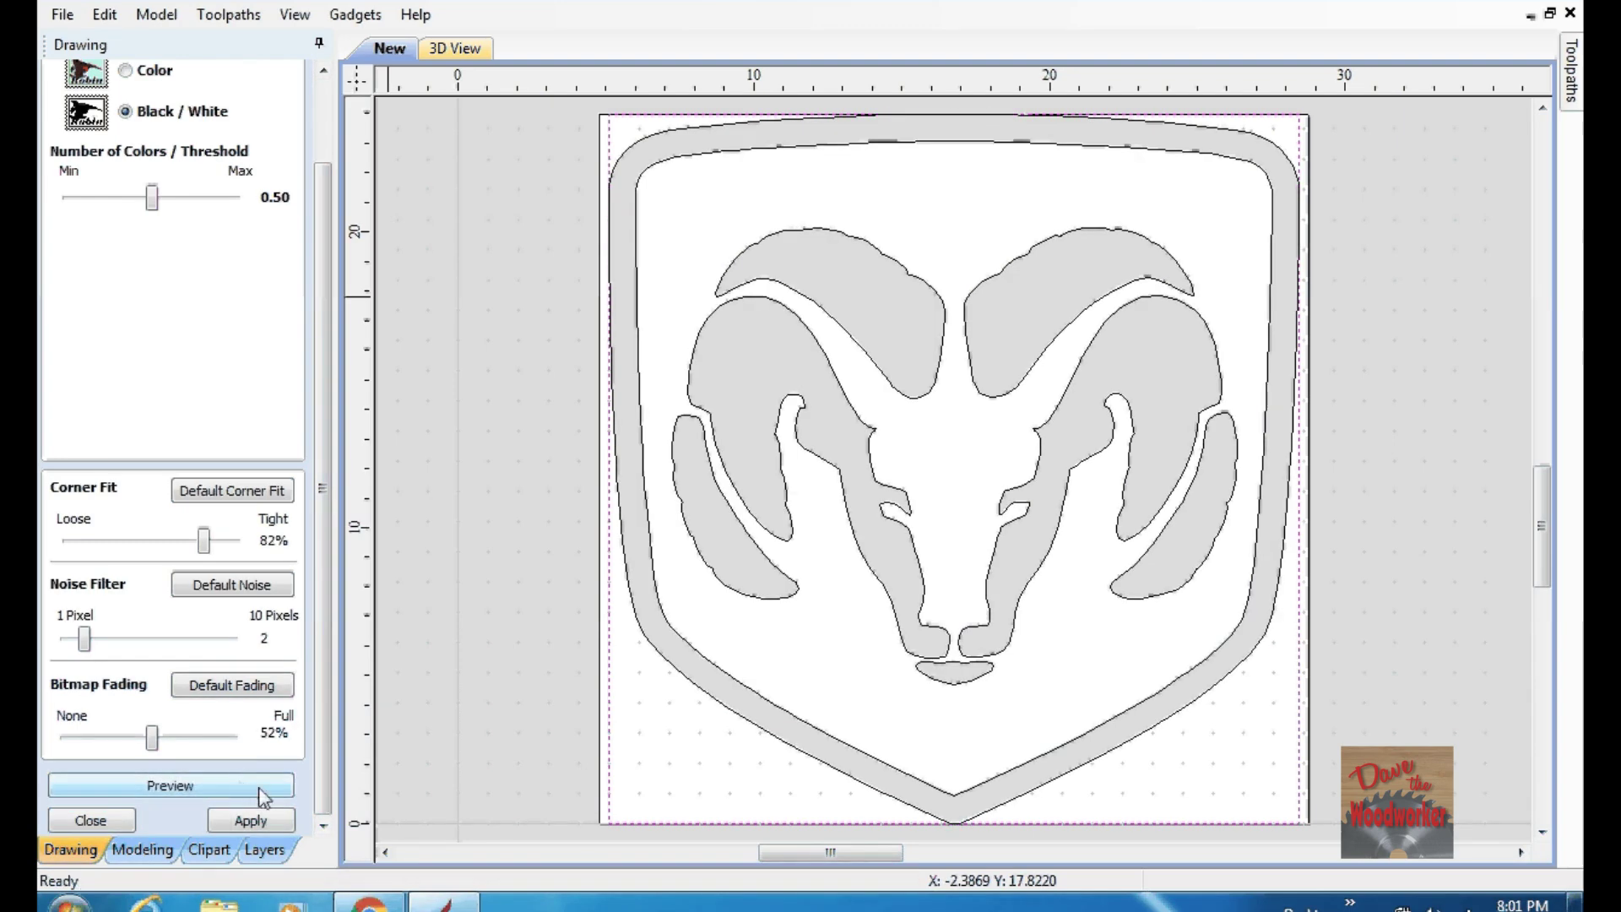
pyautogui.click(237, 826)
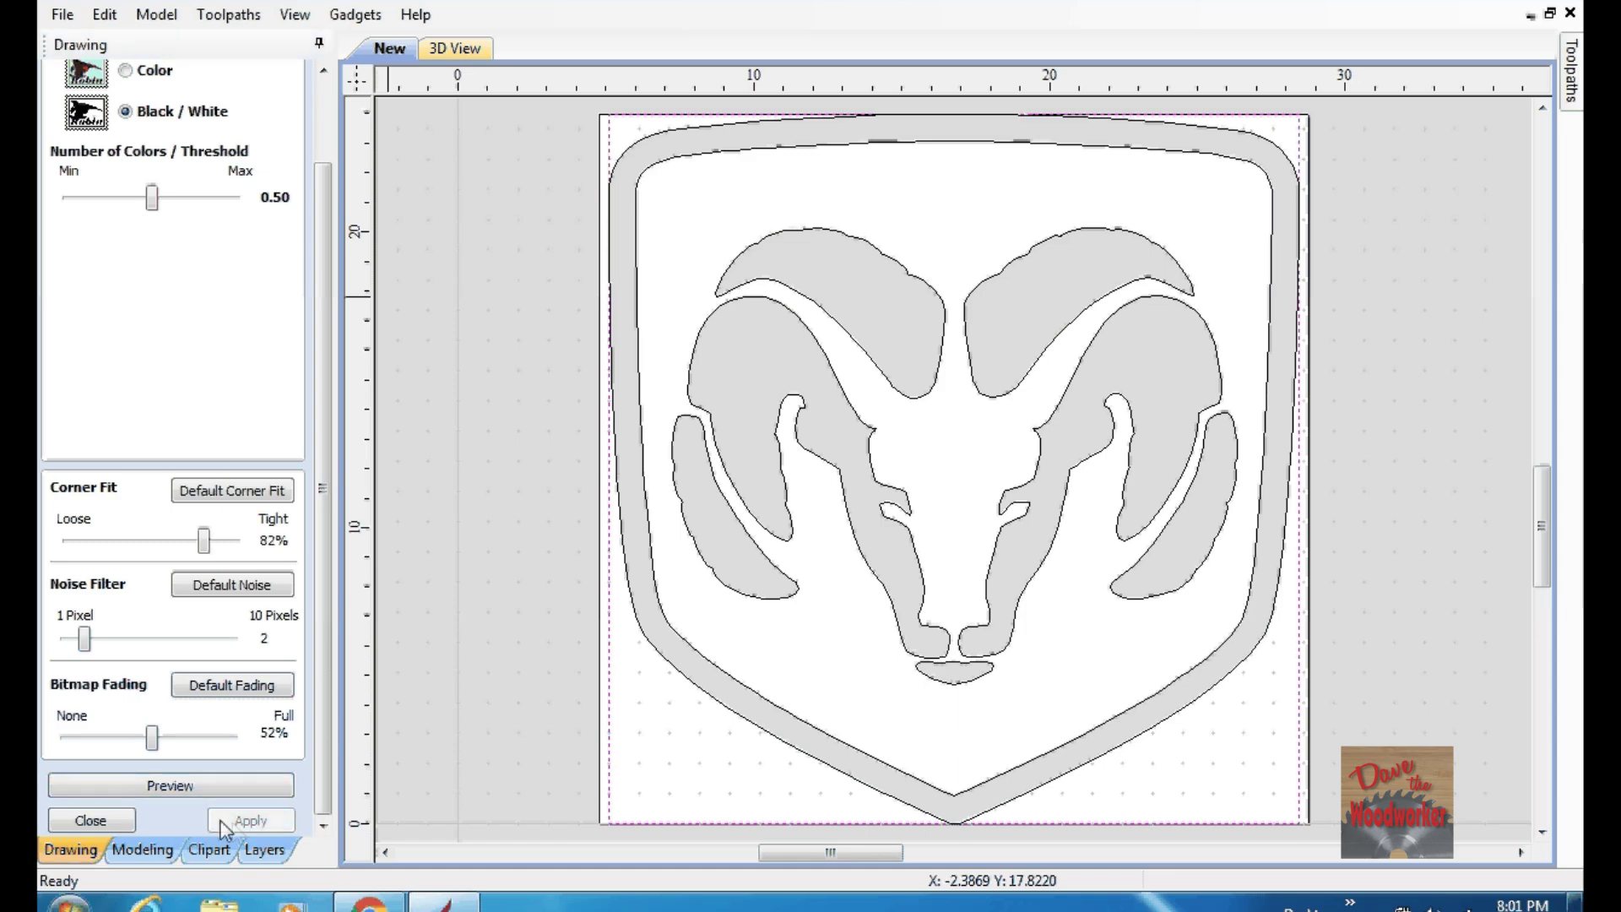
pyautogui.click(95, 821)
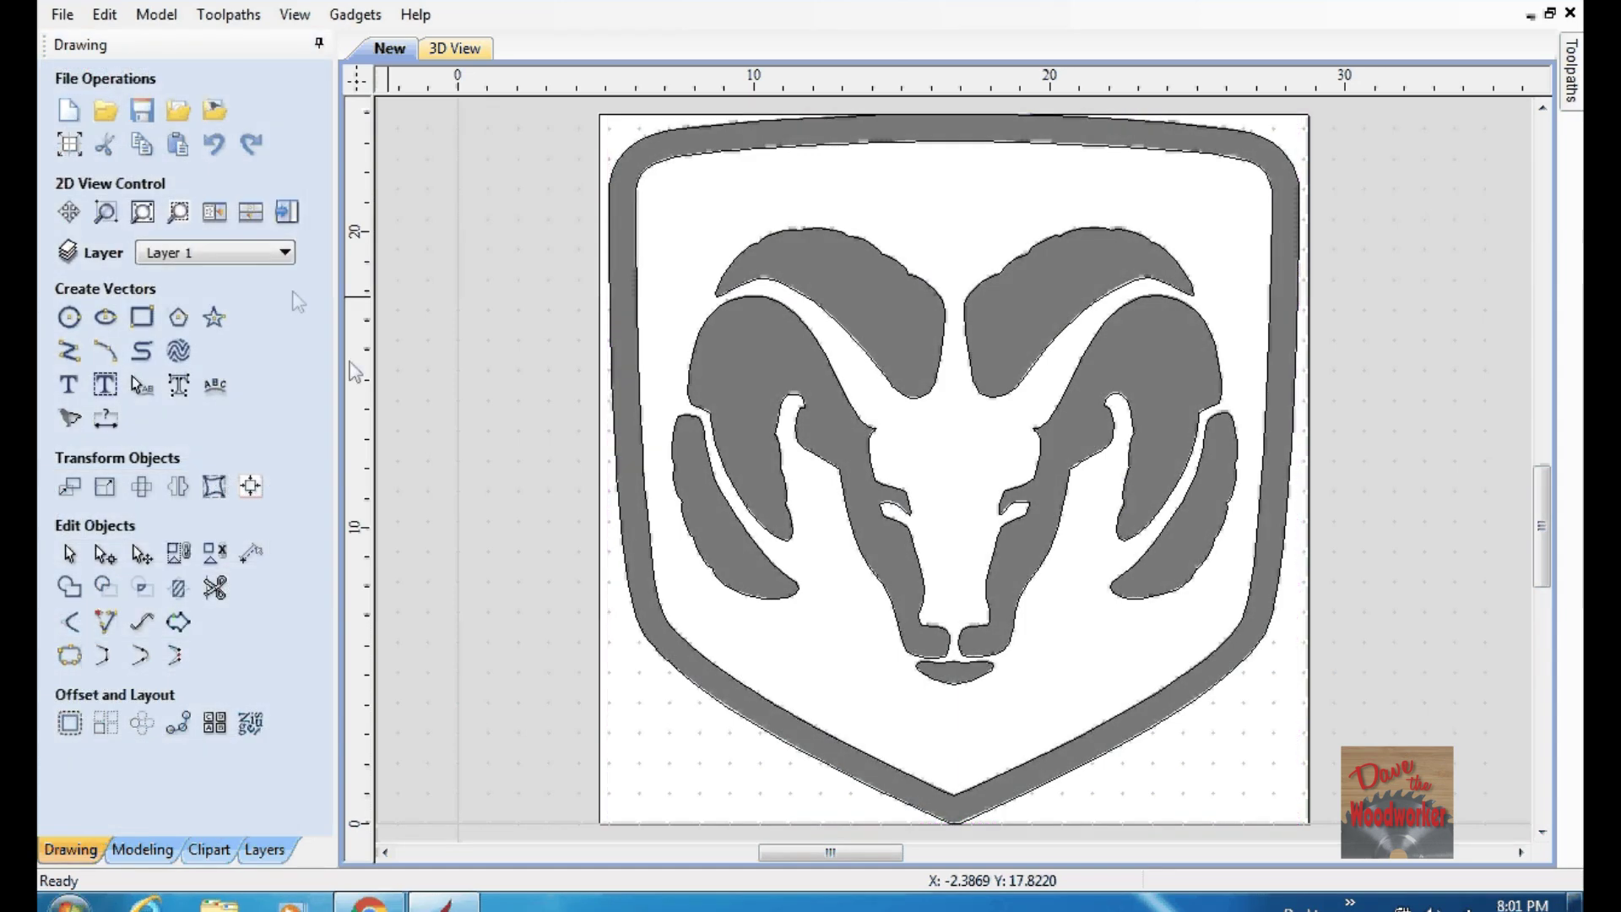
pyautogui.click(285, 253)
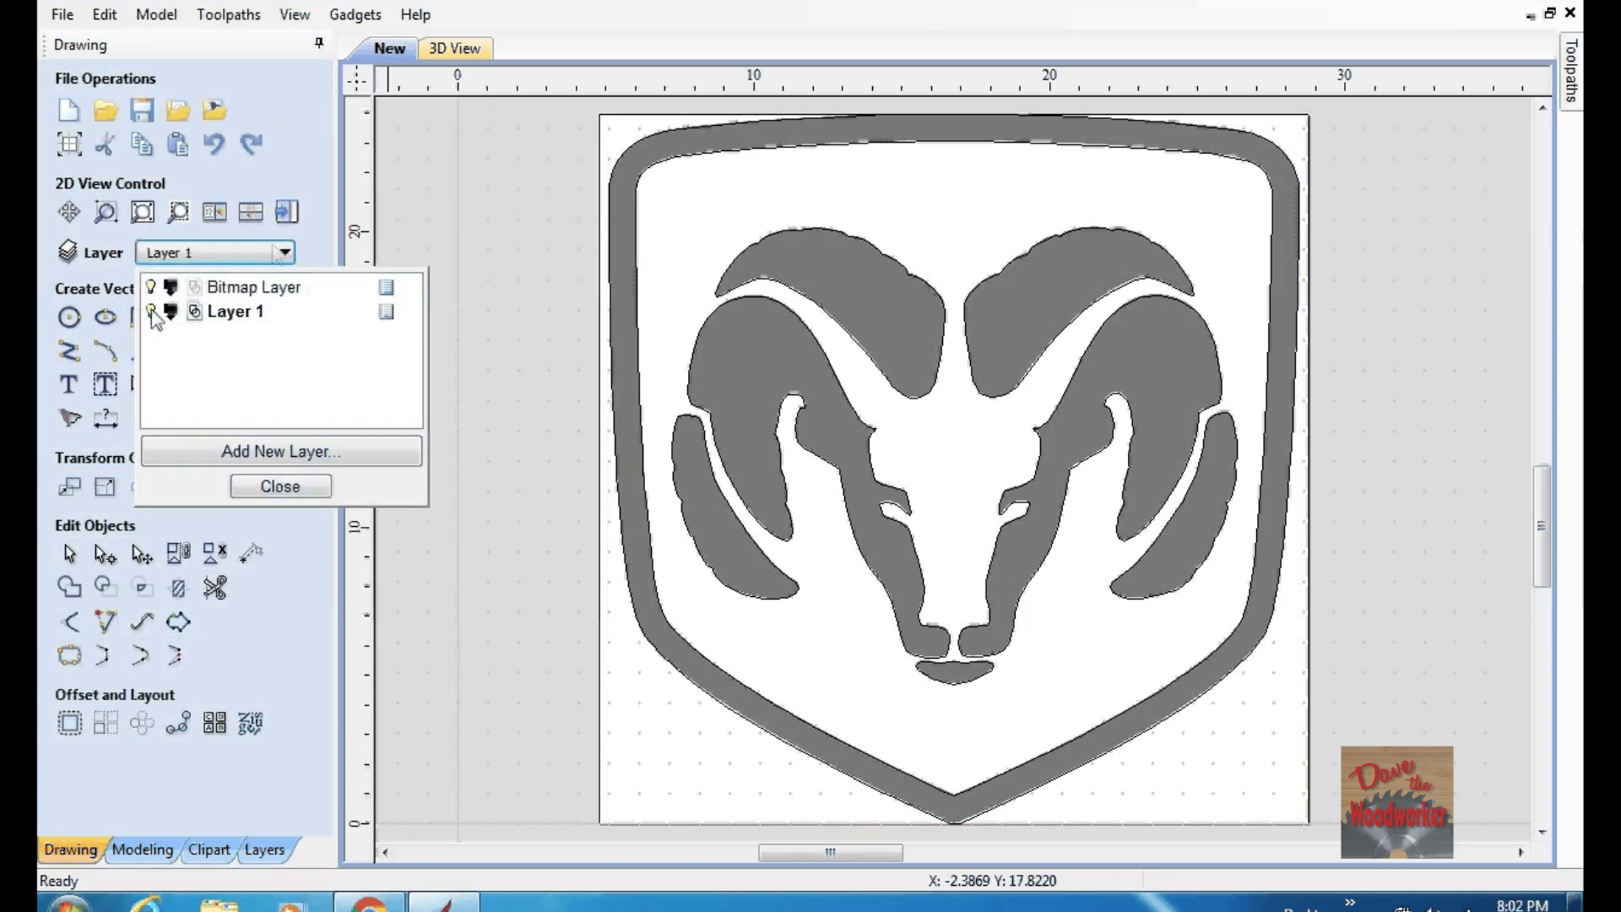
# - Hide the Bitmap Layer and put the outer shield outline into node editing
pyautogui.click(151, 288)
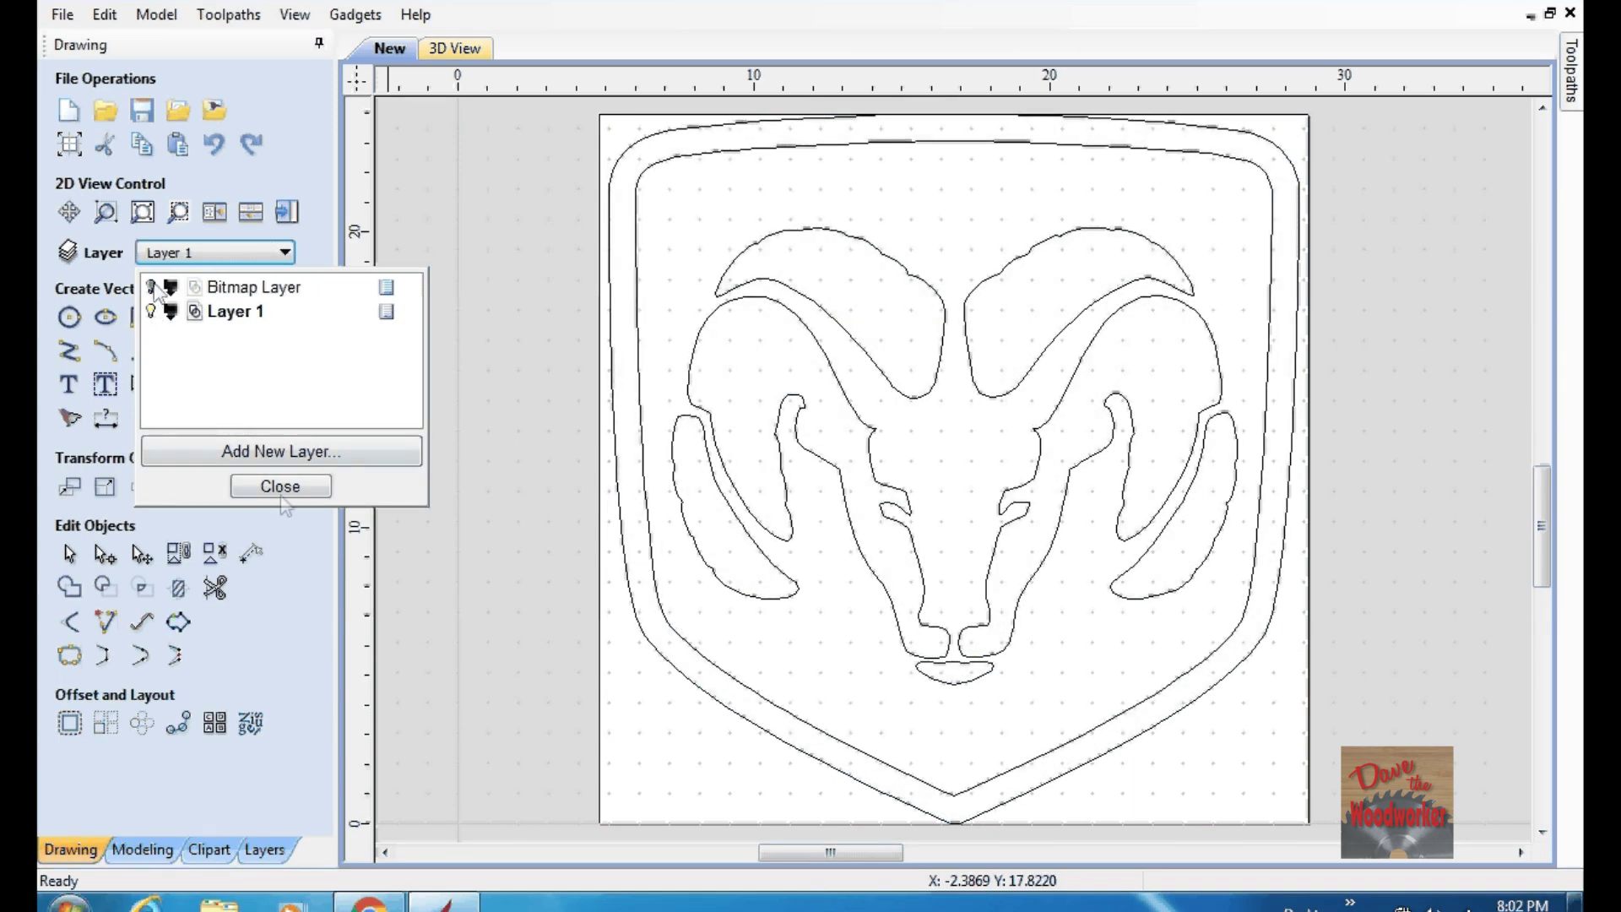
pyautogui.click(280, 487)
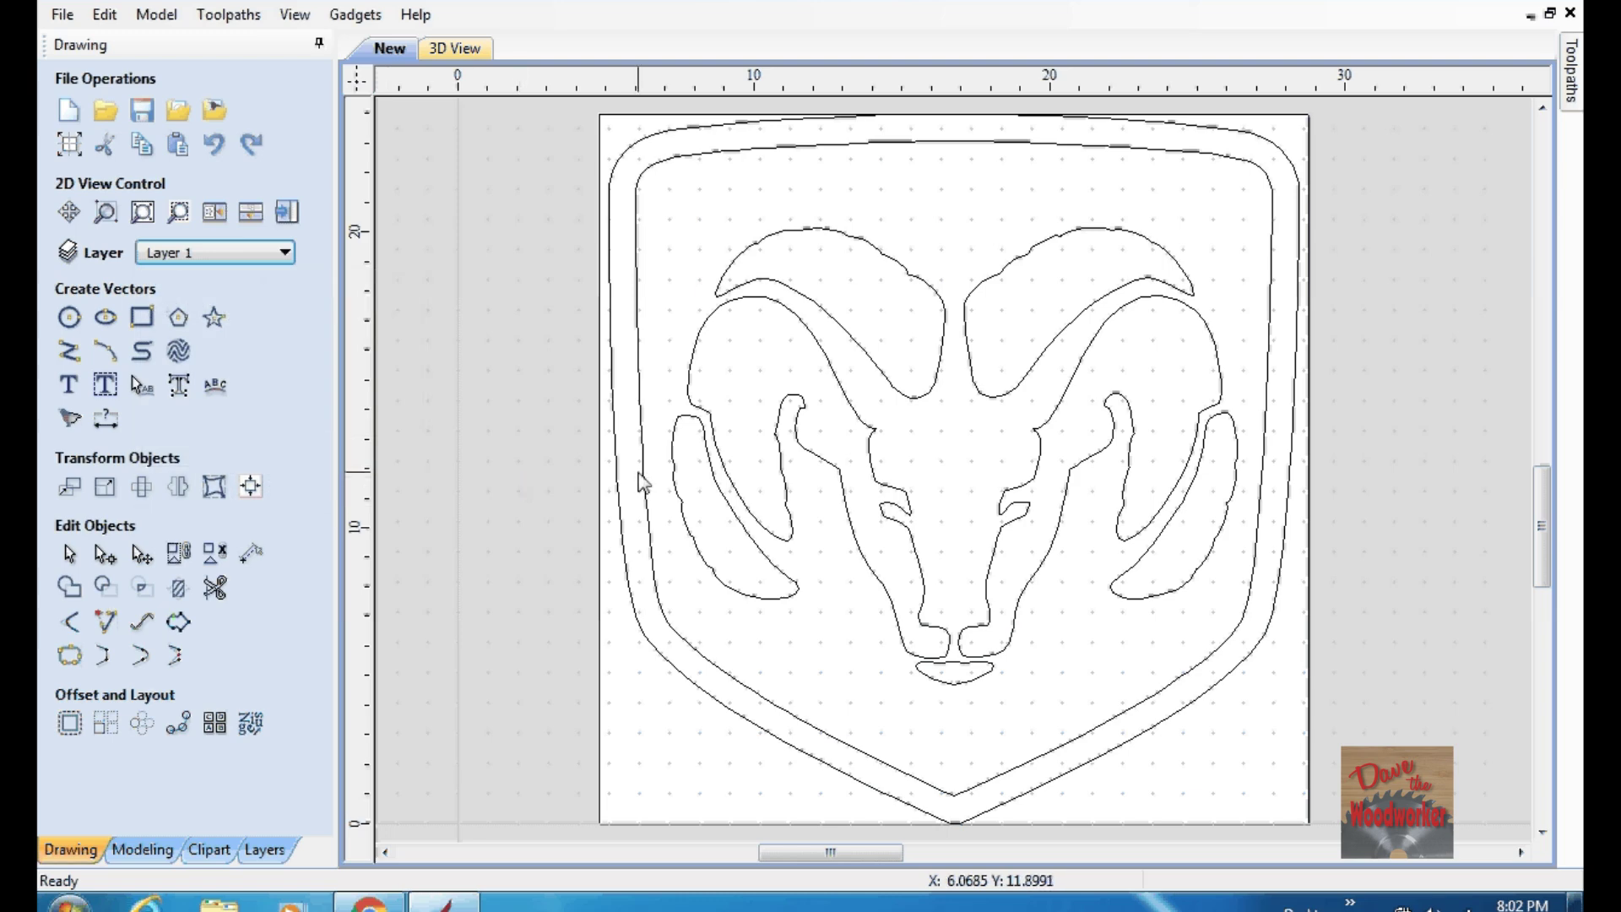
pyautogui.click(621, 449)
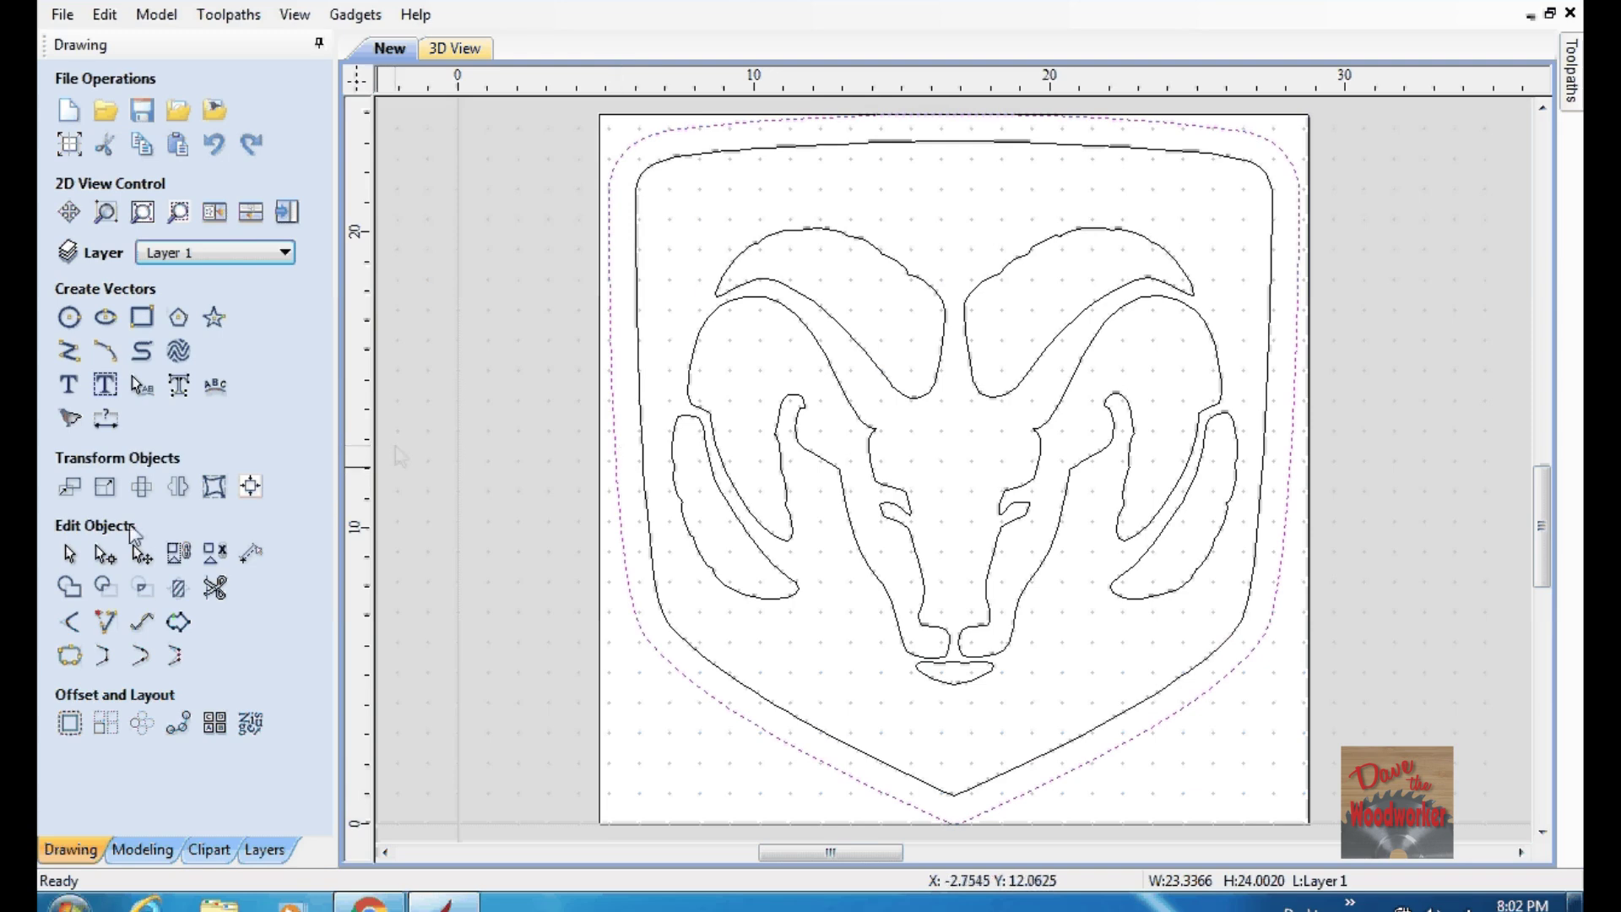
pyautogui.click(105, 556)
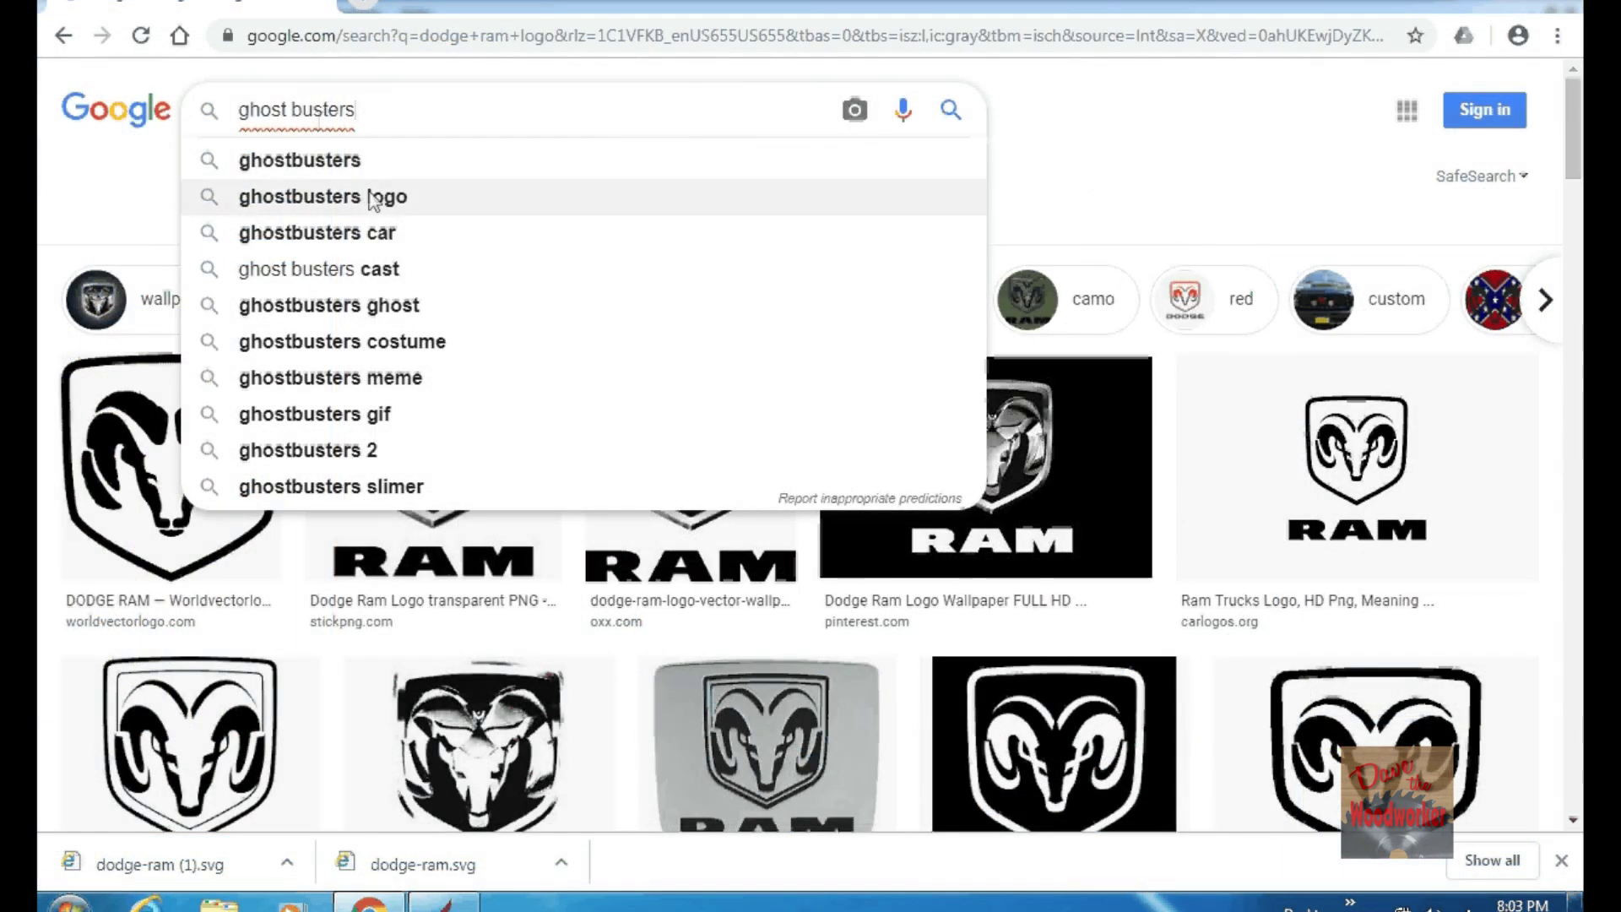
# - Search images for 'ghostbusters logo' with the colour filter set to Any color
pyautogui.click(371, 197)
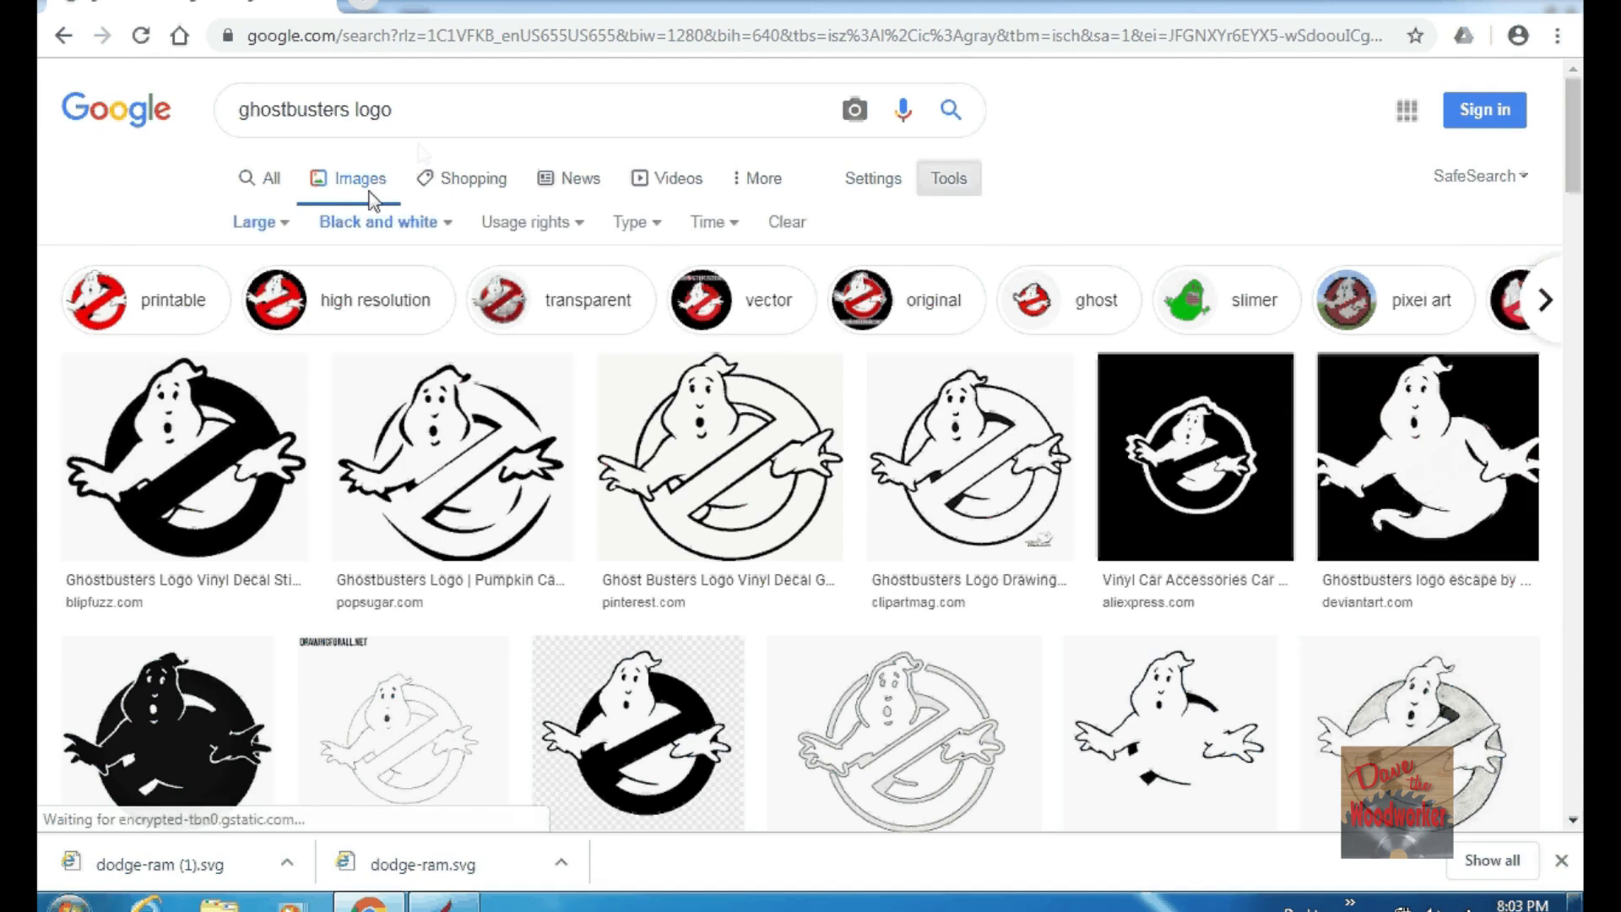
pyautogui.click(427, 222)
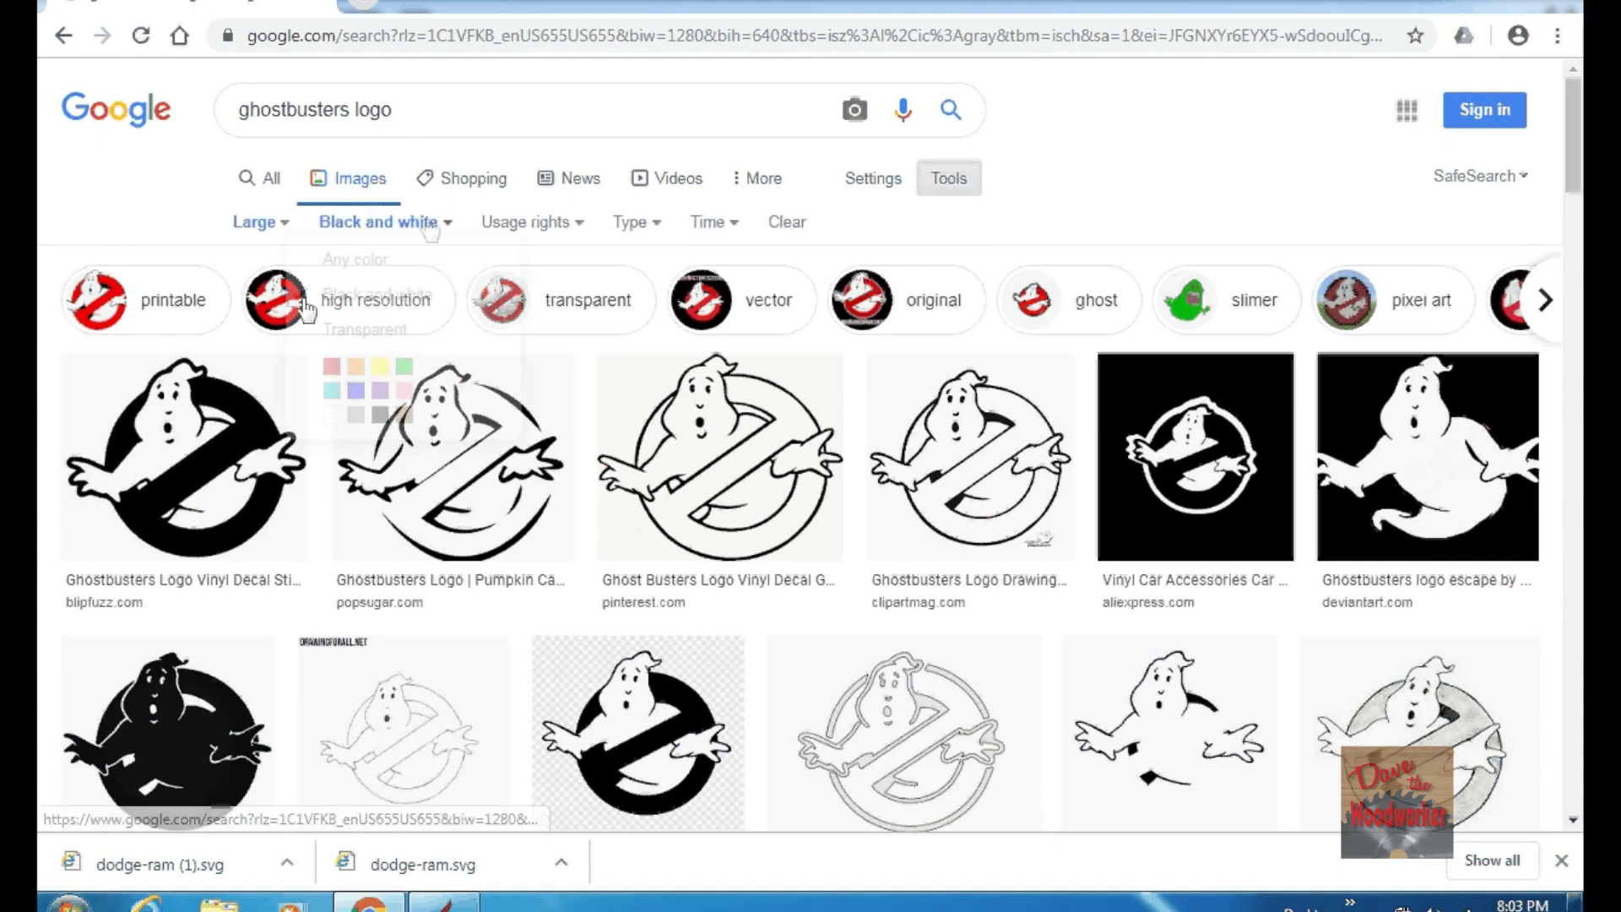
pyautogui.click(391, 262)
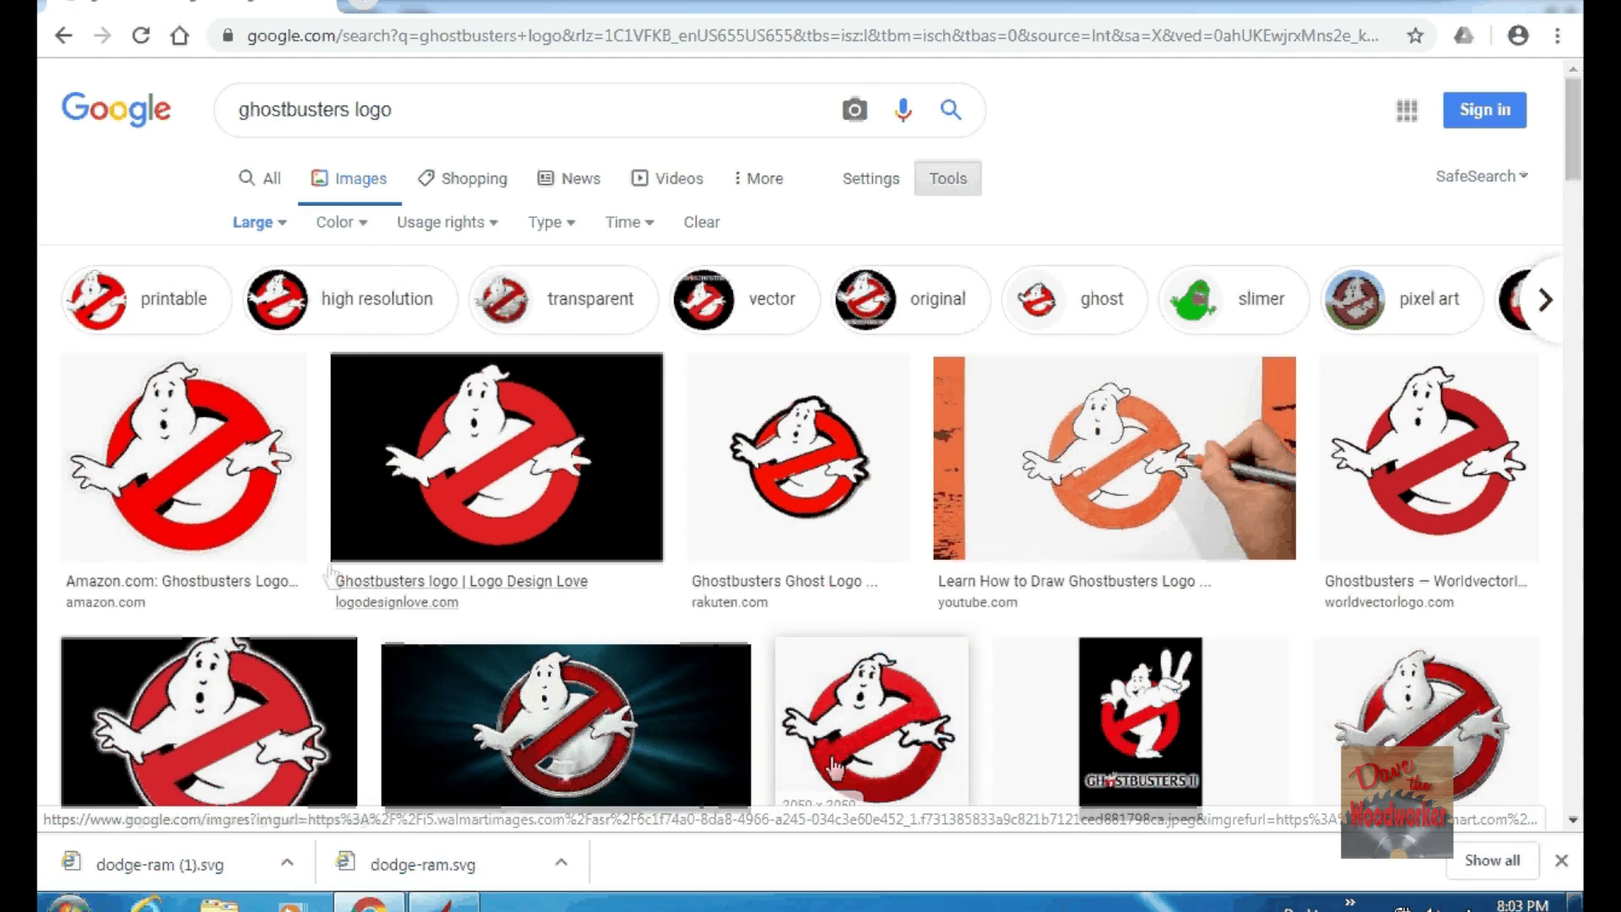
# - Save the Amazon sticker Ghostbusters logo image to Pictures as Ghost.jpg
pyautogui.click(218, 477)
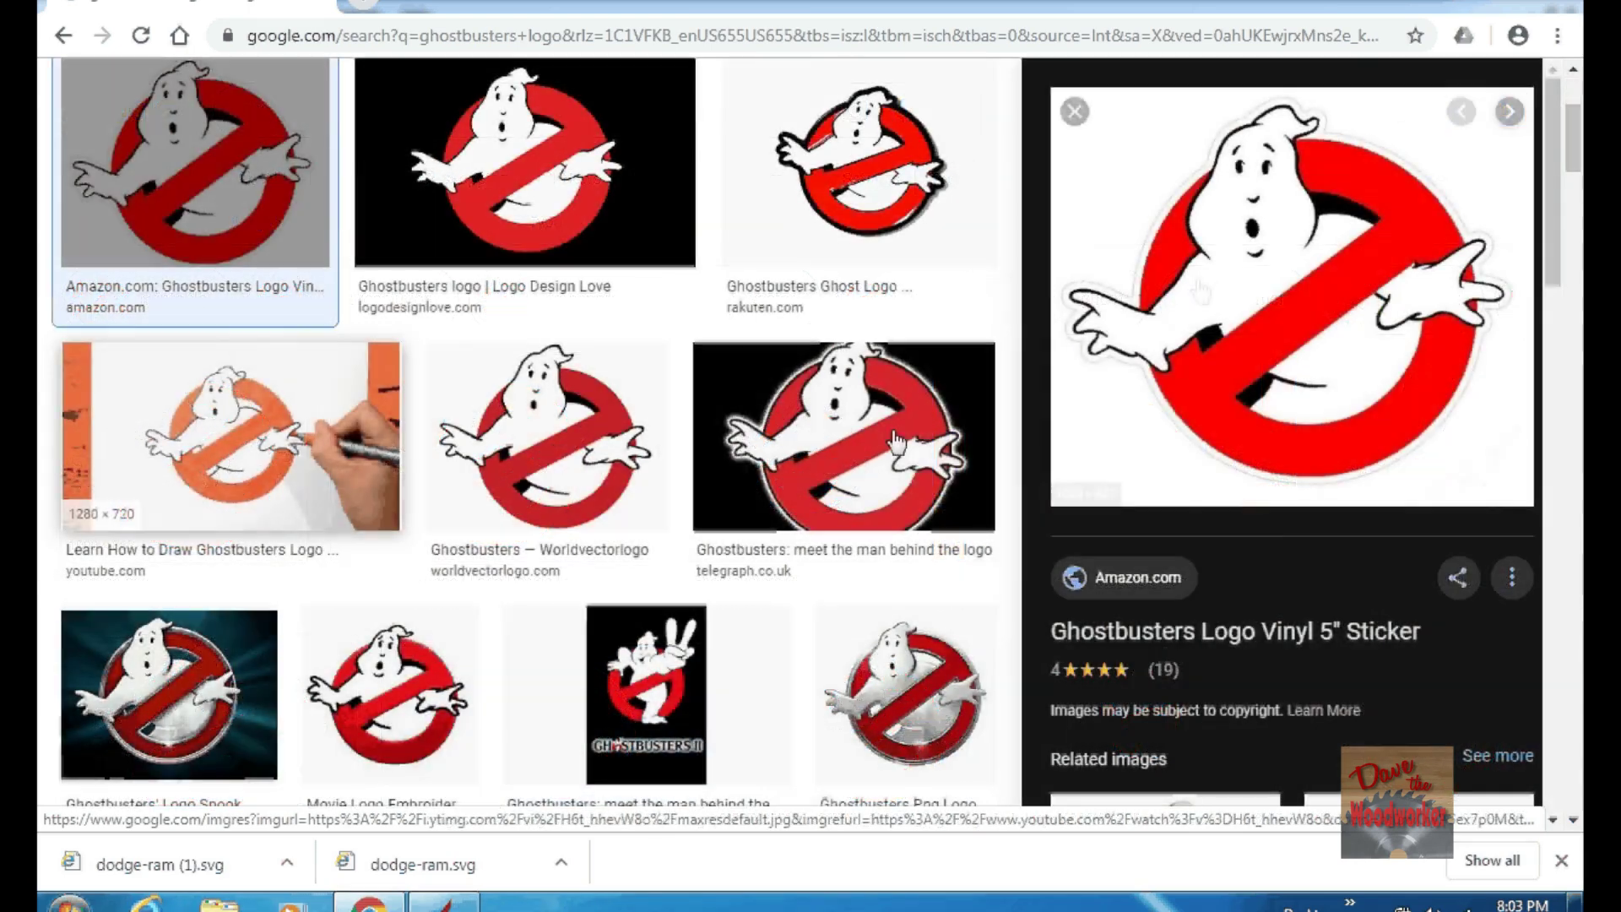
pyautogui.rightClick(1206, 265)
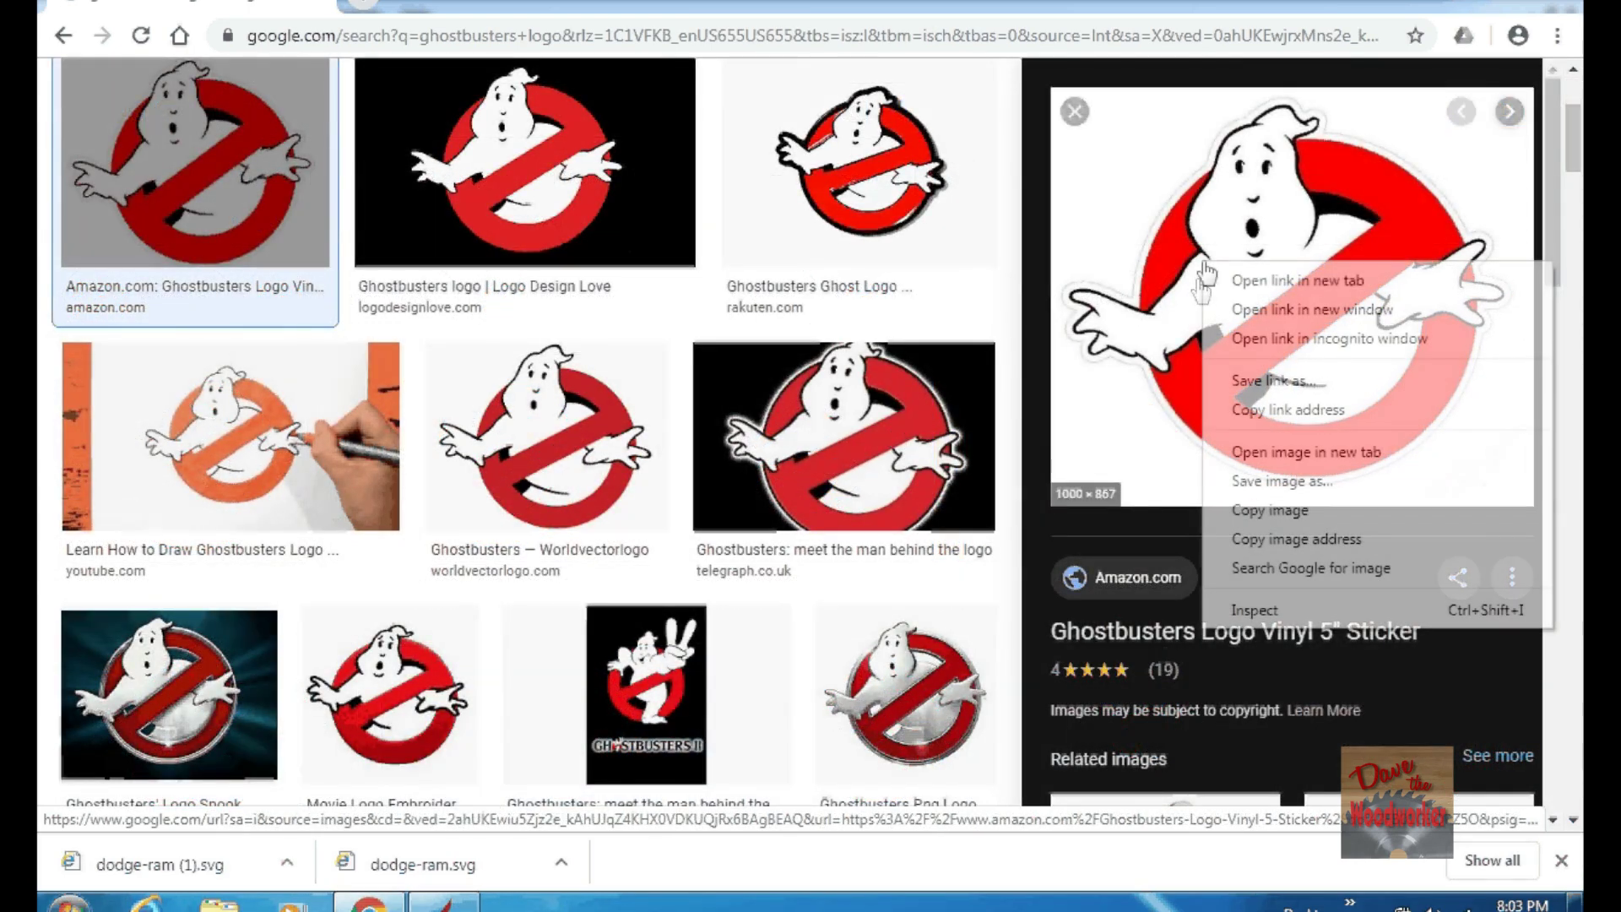
pyautogui.click(1273, 482)
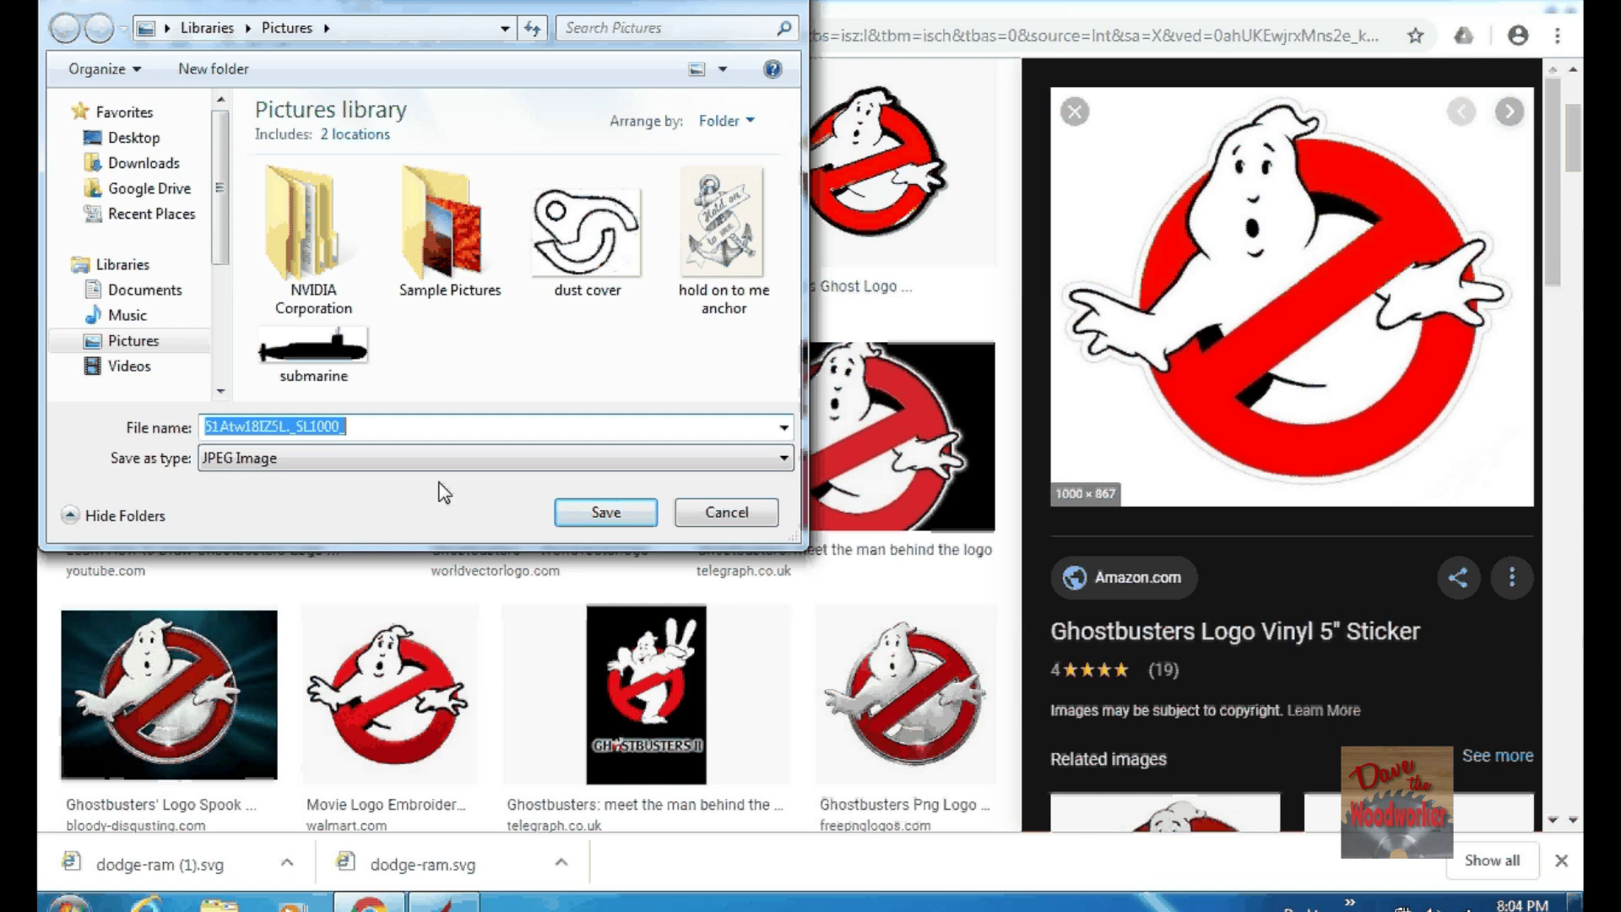
pyautogui.write('Ghost')
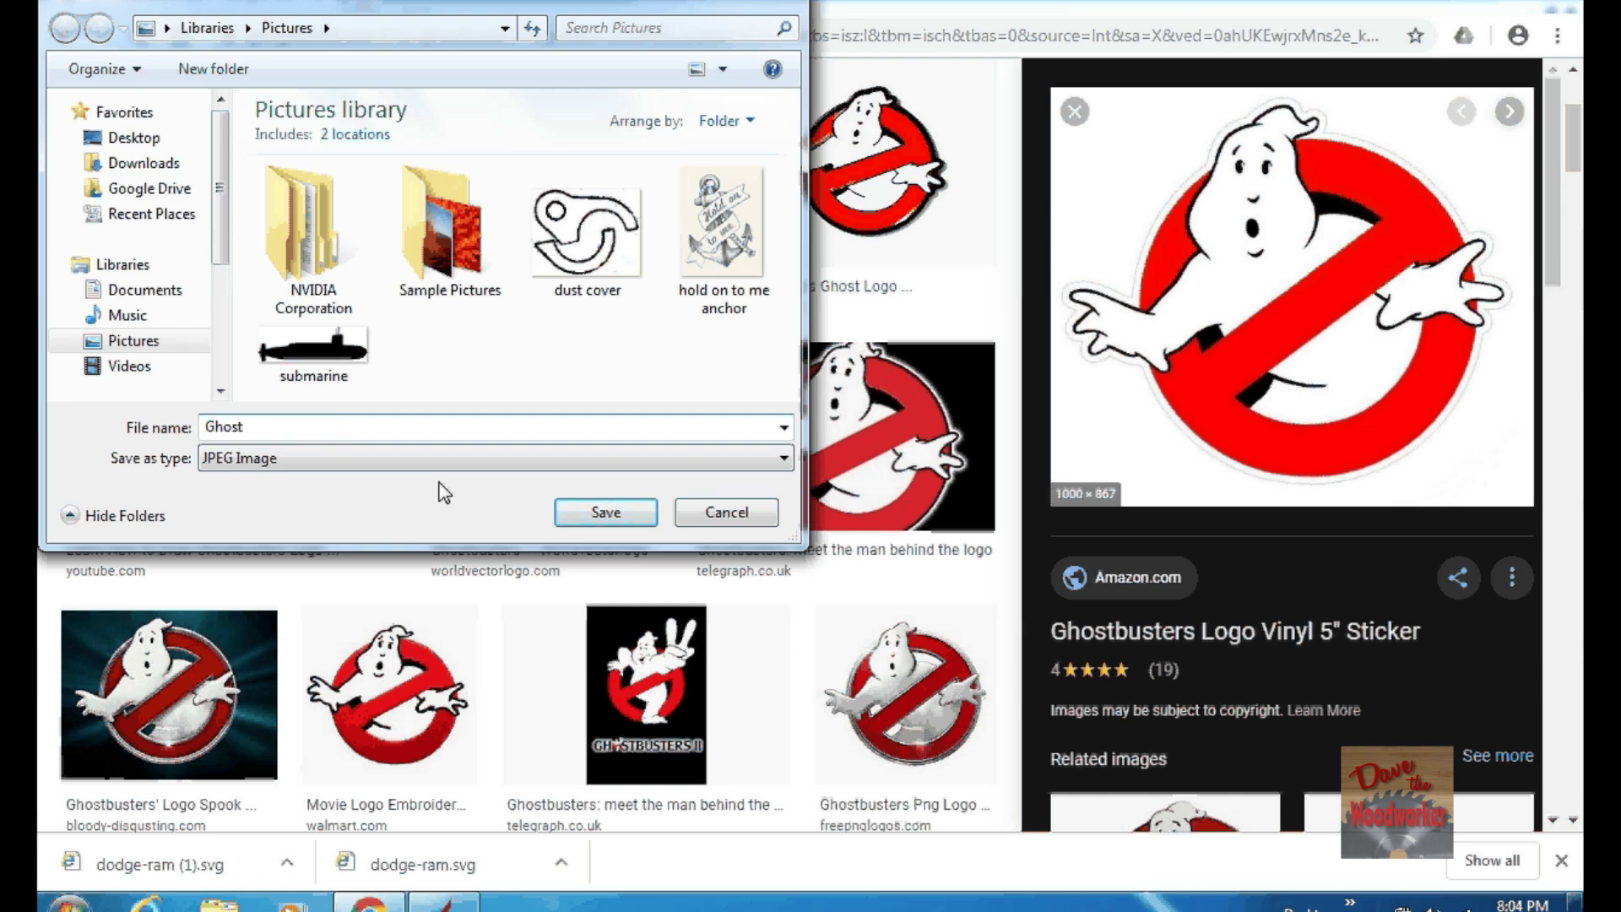
pyautogui.click(603, 513)
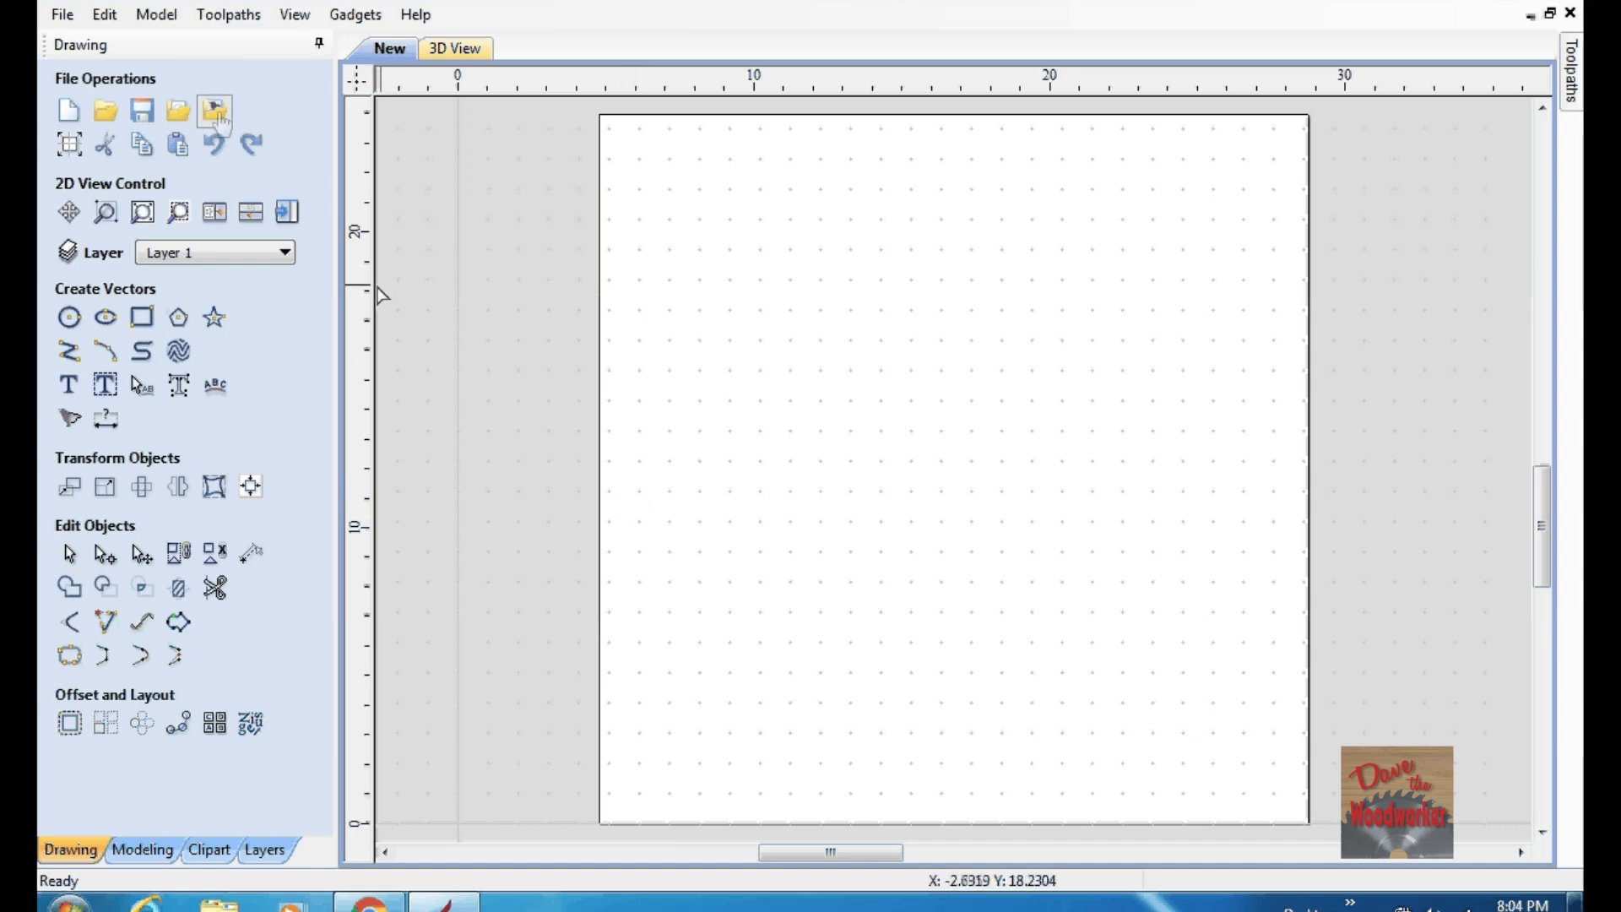
# - Import the Ghost image and scale it to about 22.8 × 19.77 inches, filling the page
pyautogui.click(217, 123)
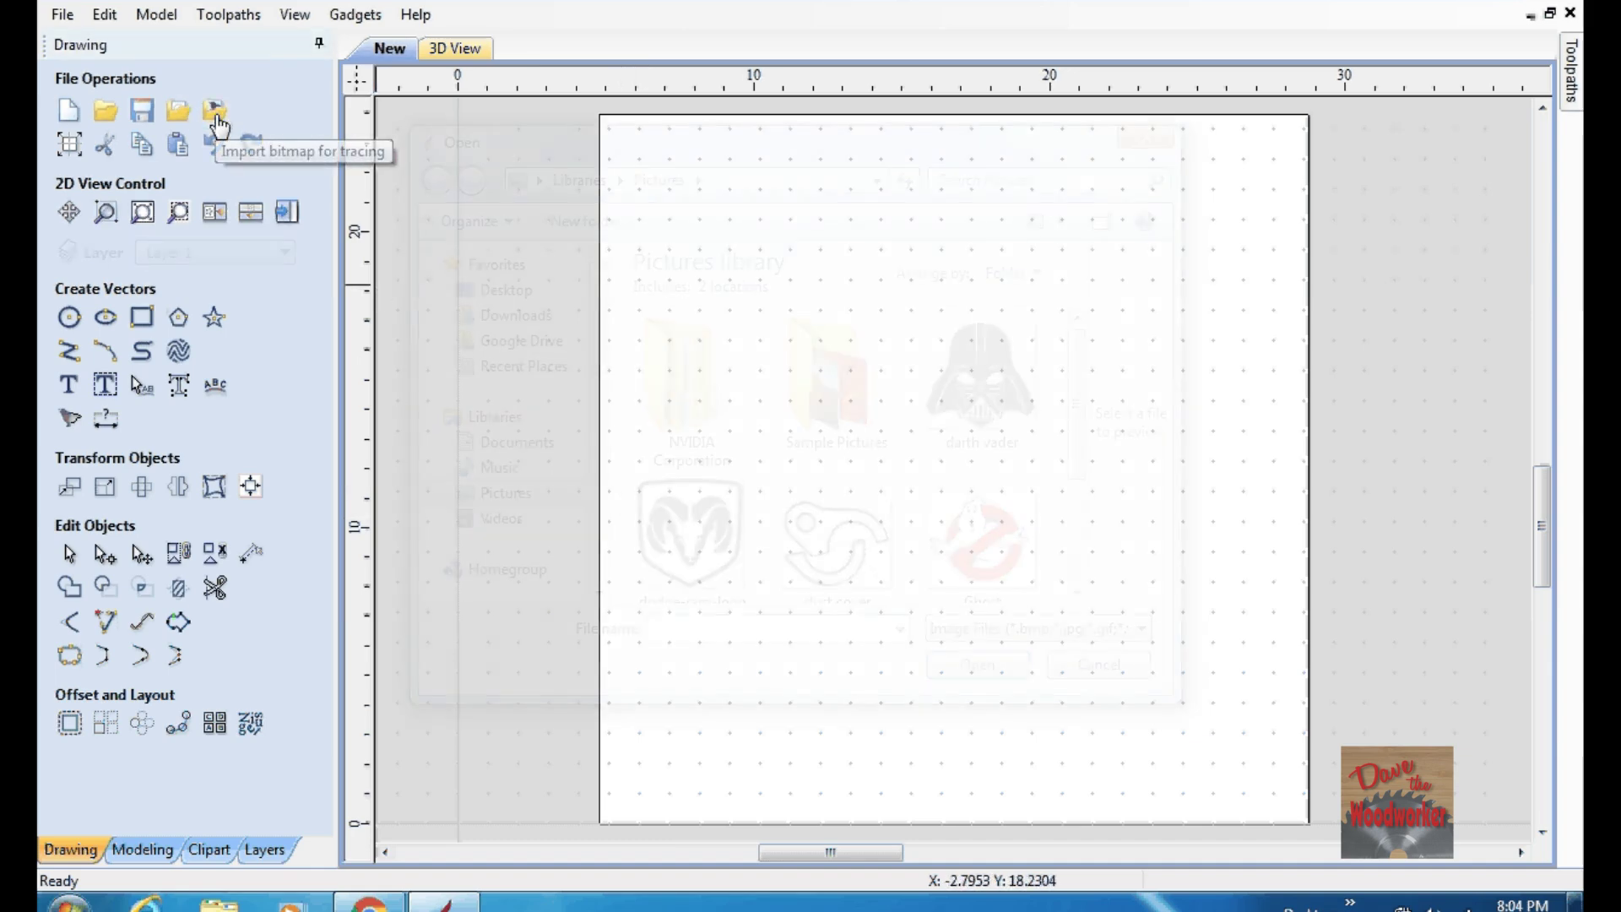
pyautogui.click(979, 536)
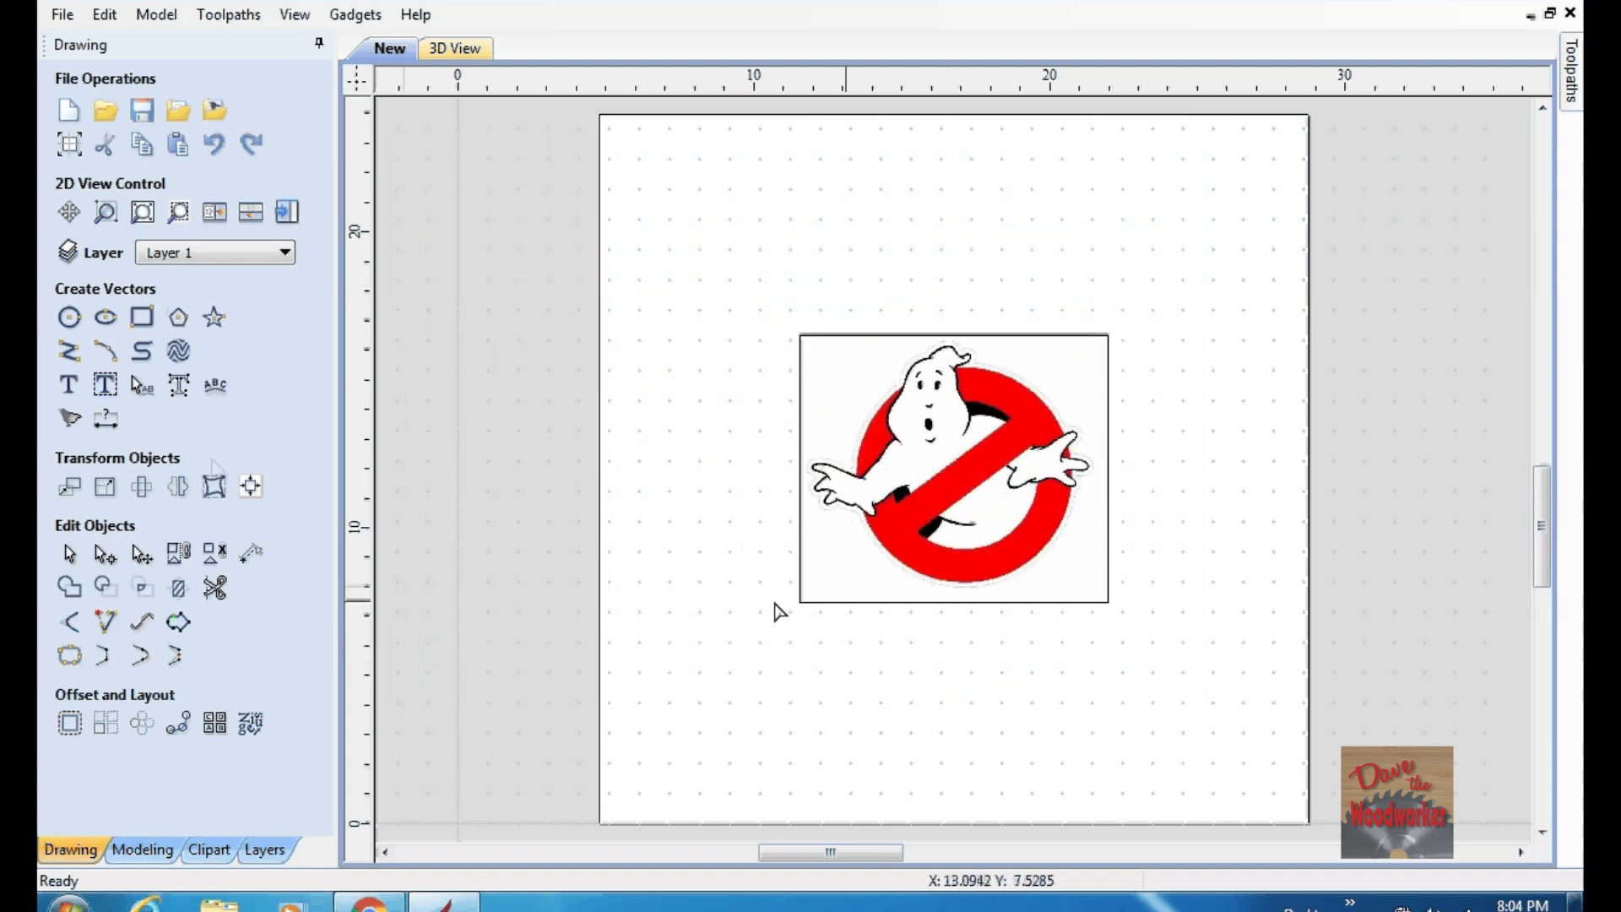
pyautogui.click(107, 489)
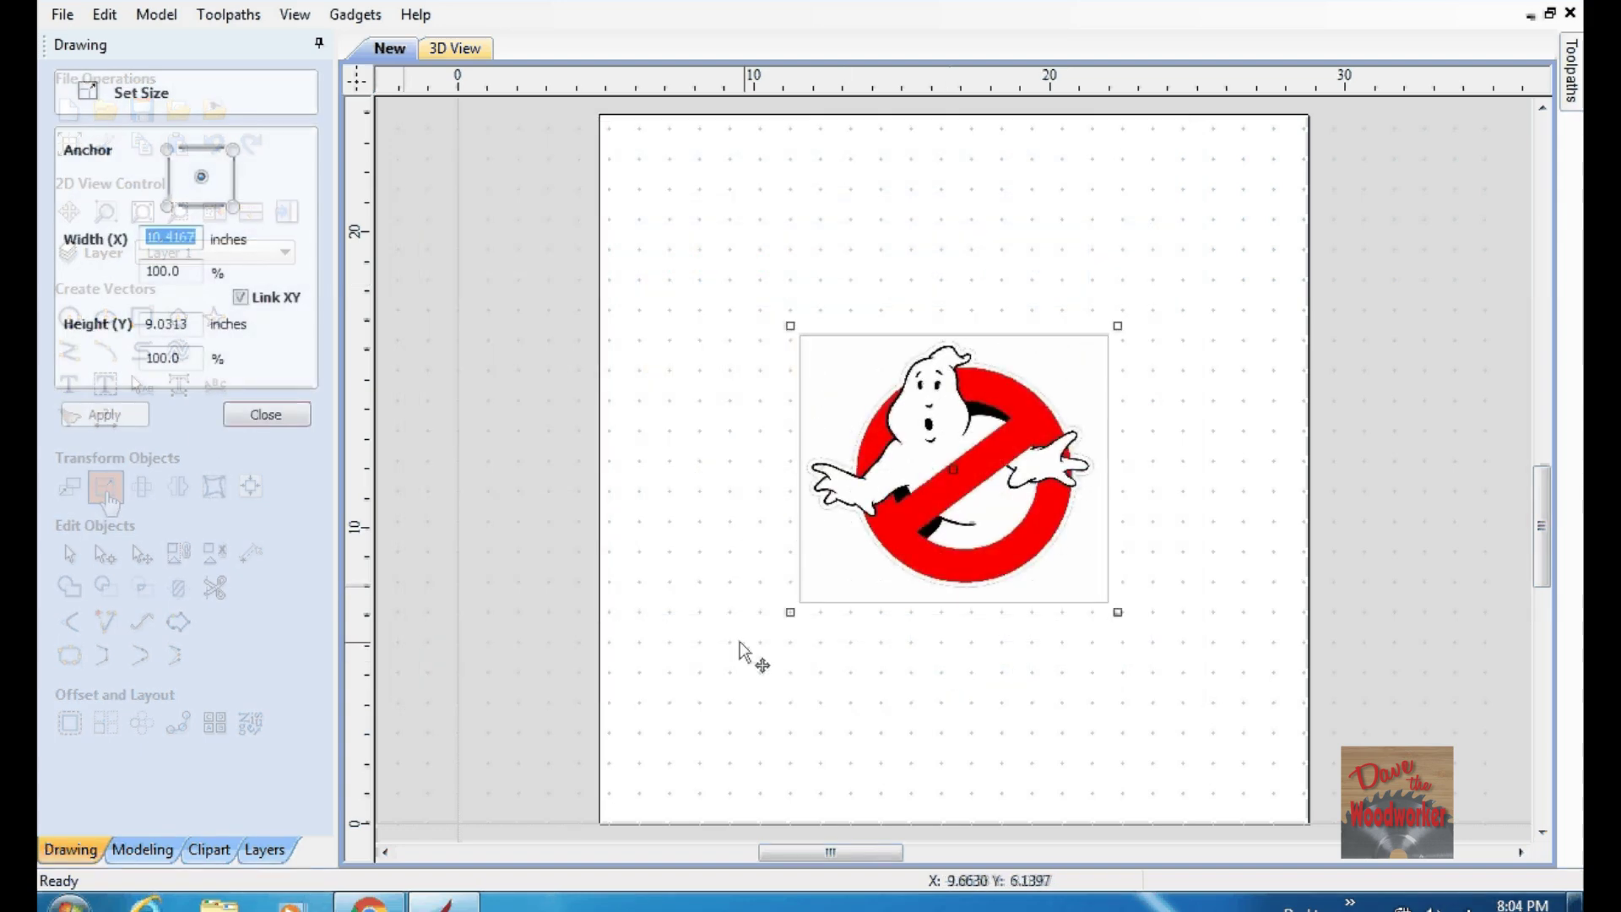
pyautogui.moveTo(788, 614); pyautogui.dragTo(606, 770)
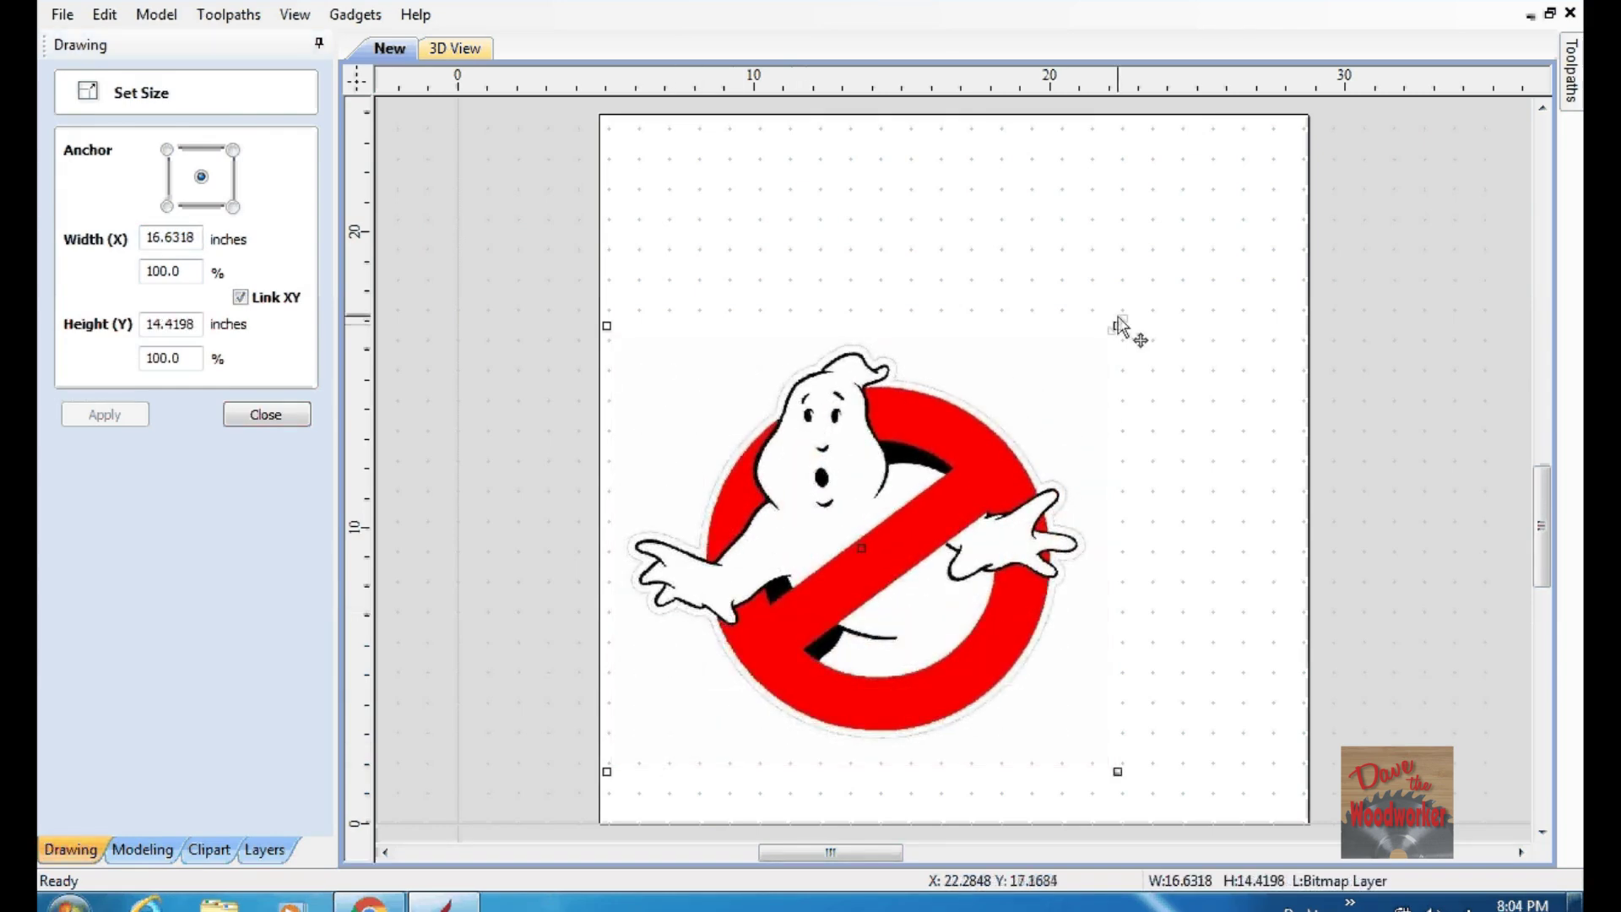
pyautogui.moveTo(1119, 326); pyautogui.dragTo(1260, 177)
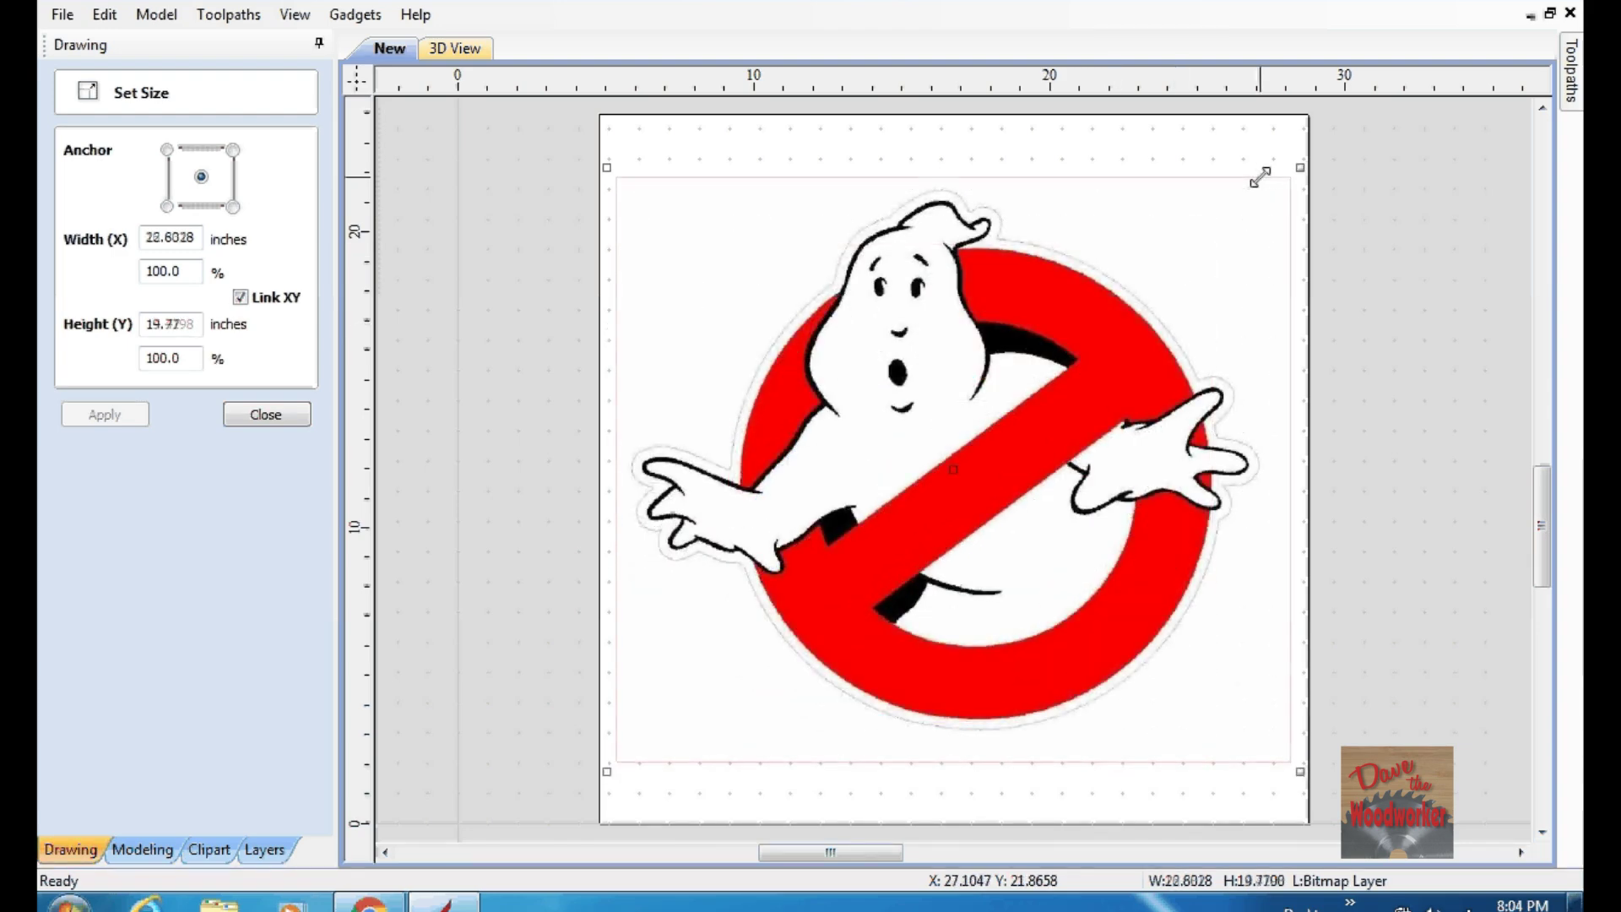
pyautogui.click(275, 414)
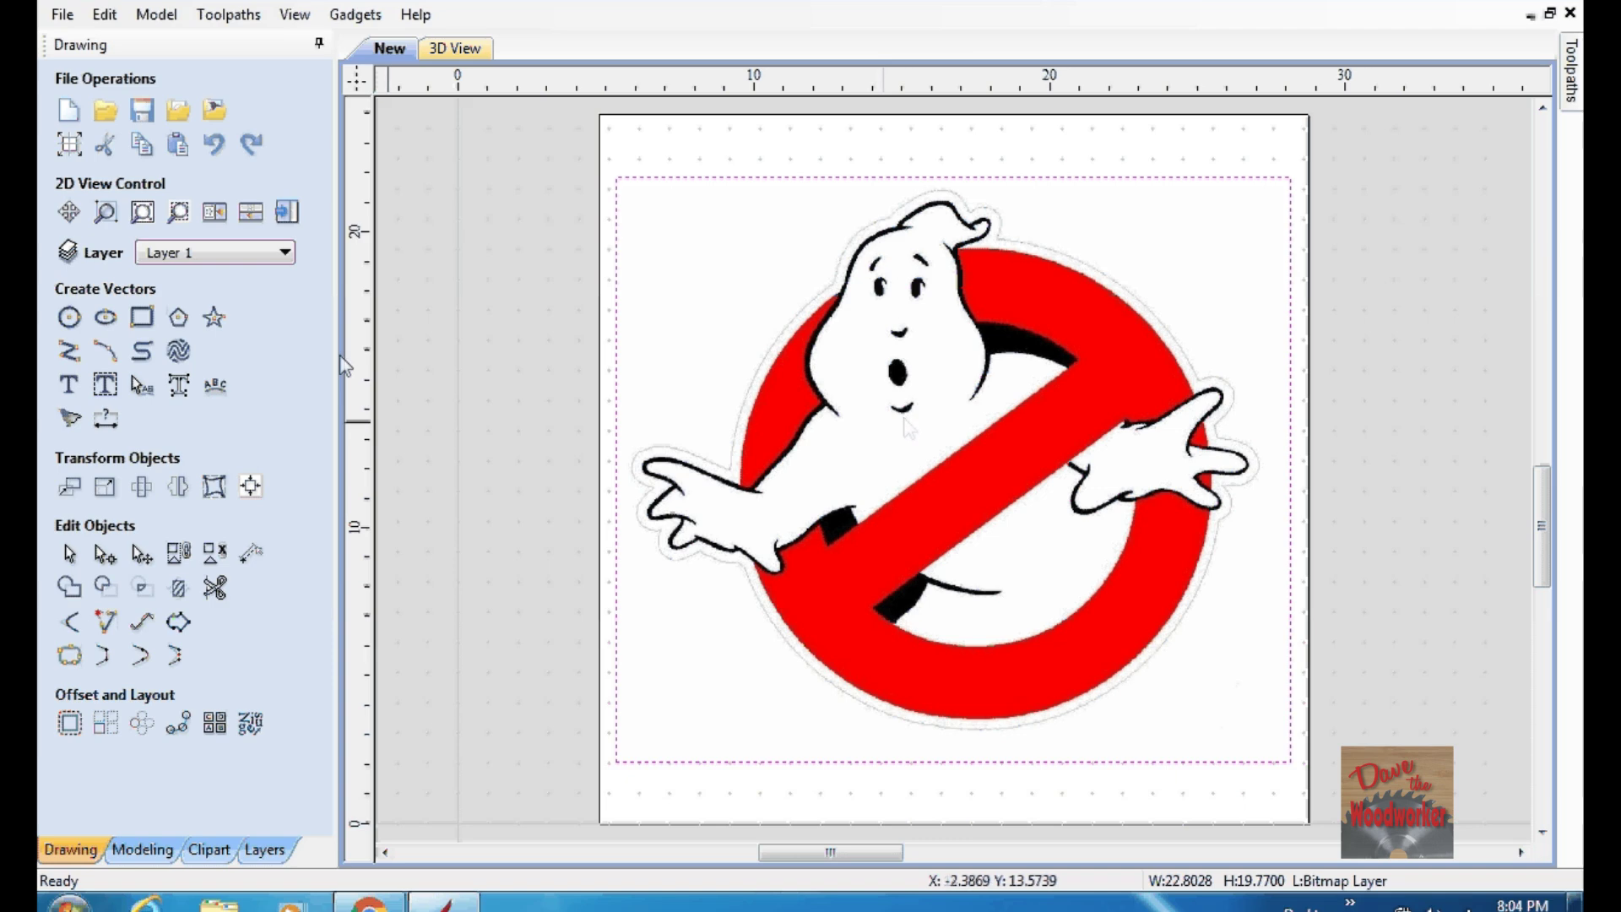
# - Colour-trace only the logo's black swatch into black vectors, 16 colours, 82% corner fit
pyautogui.click(70, 420)
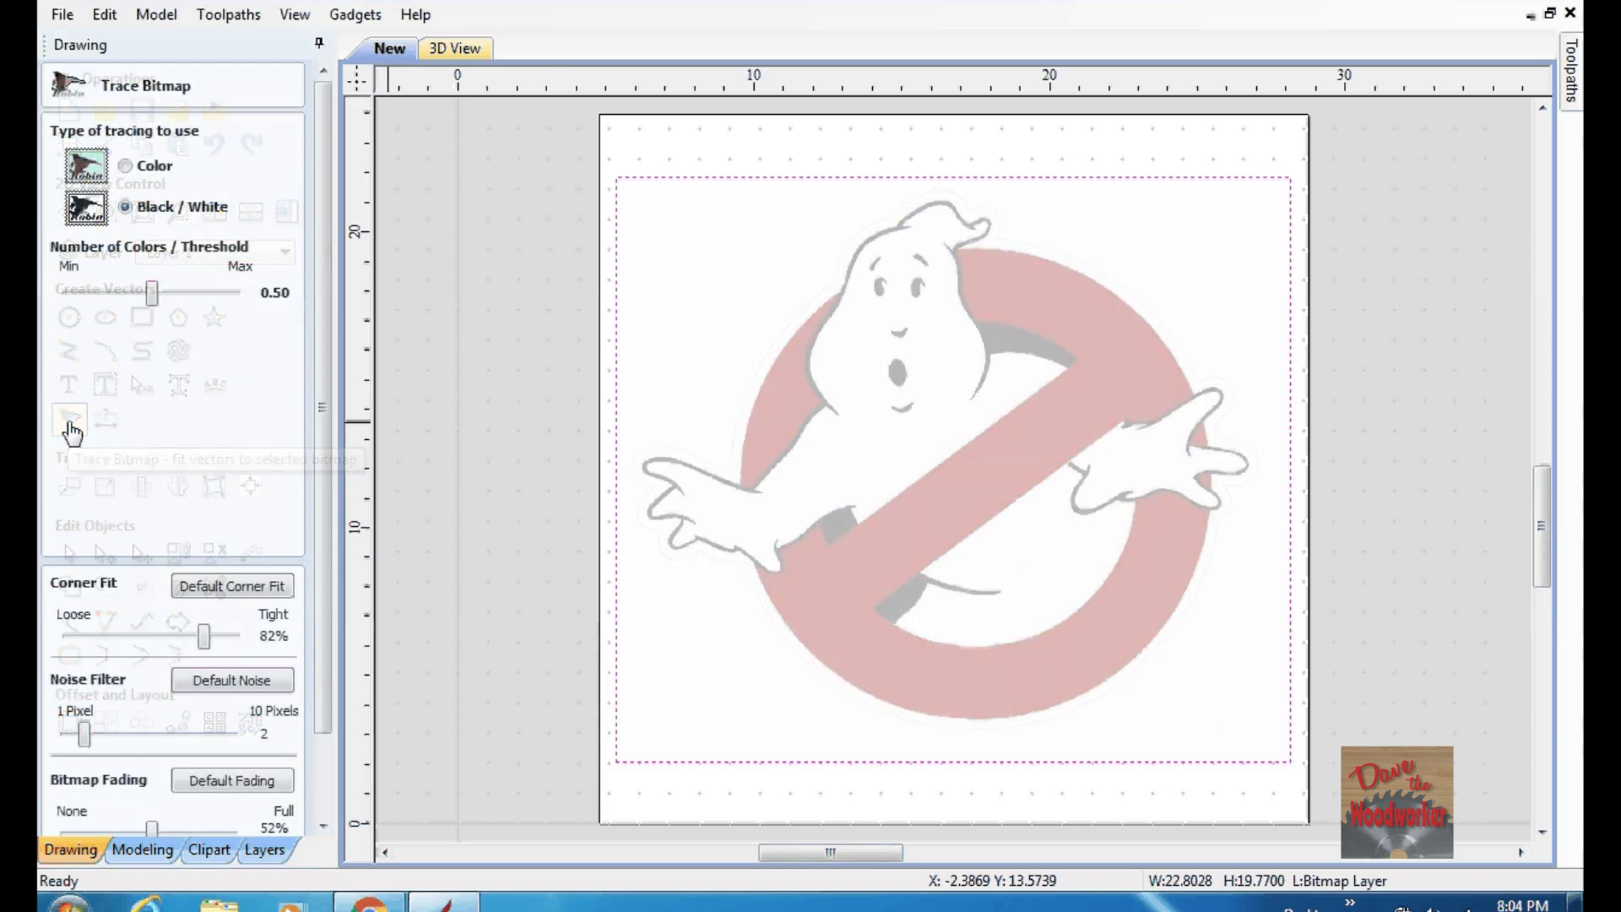
pyautogui.click(126, 167)
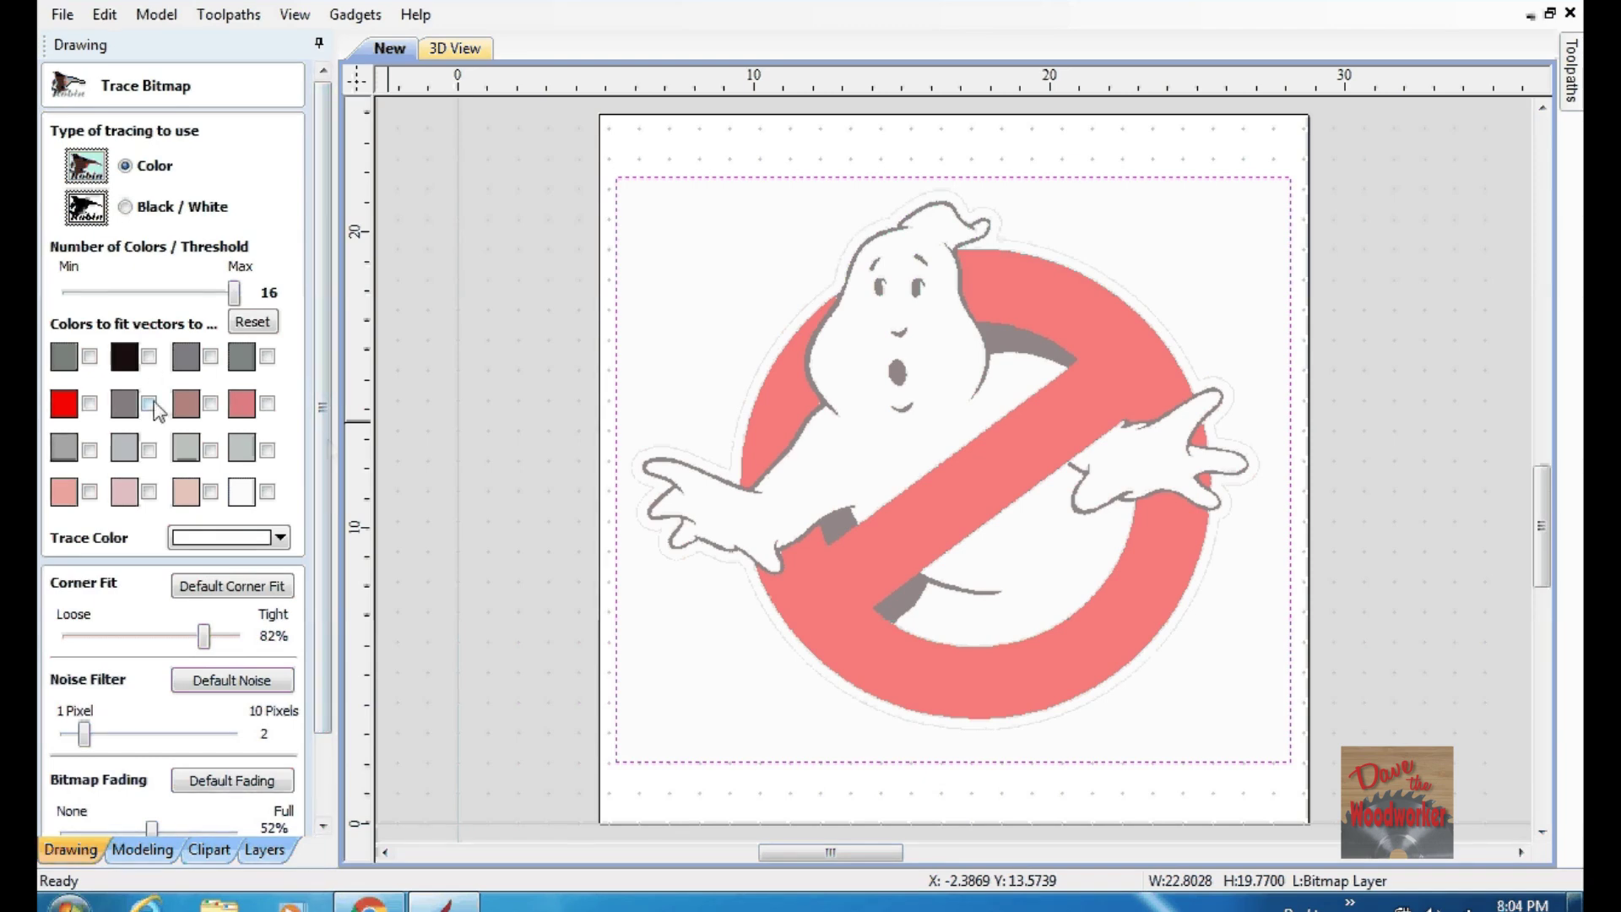
pyautogui.click(149, 358)
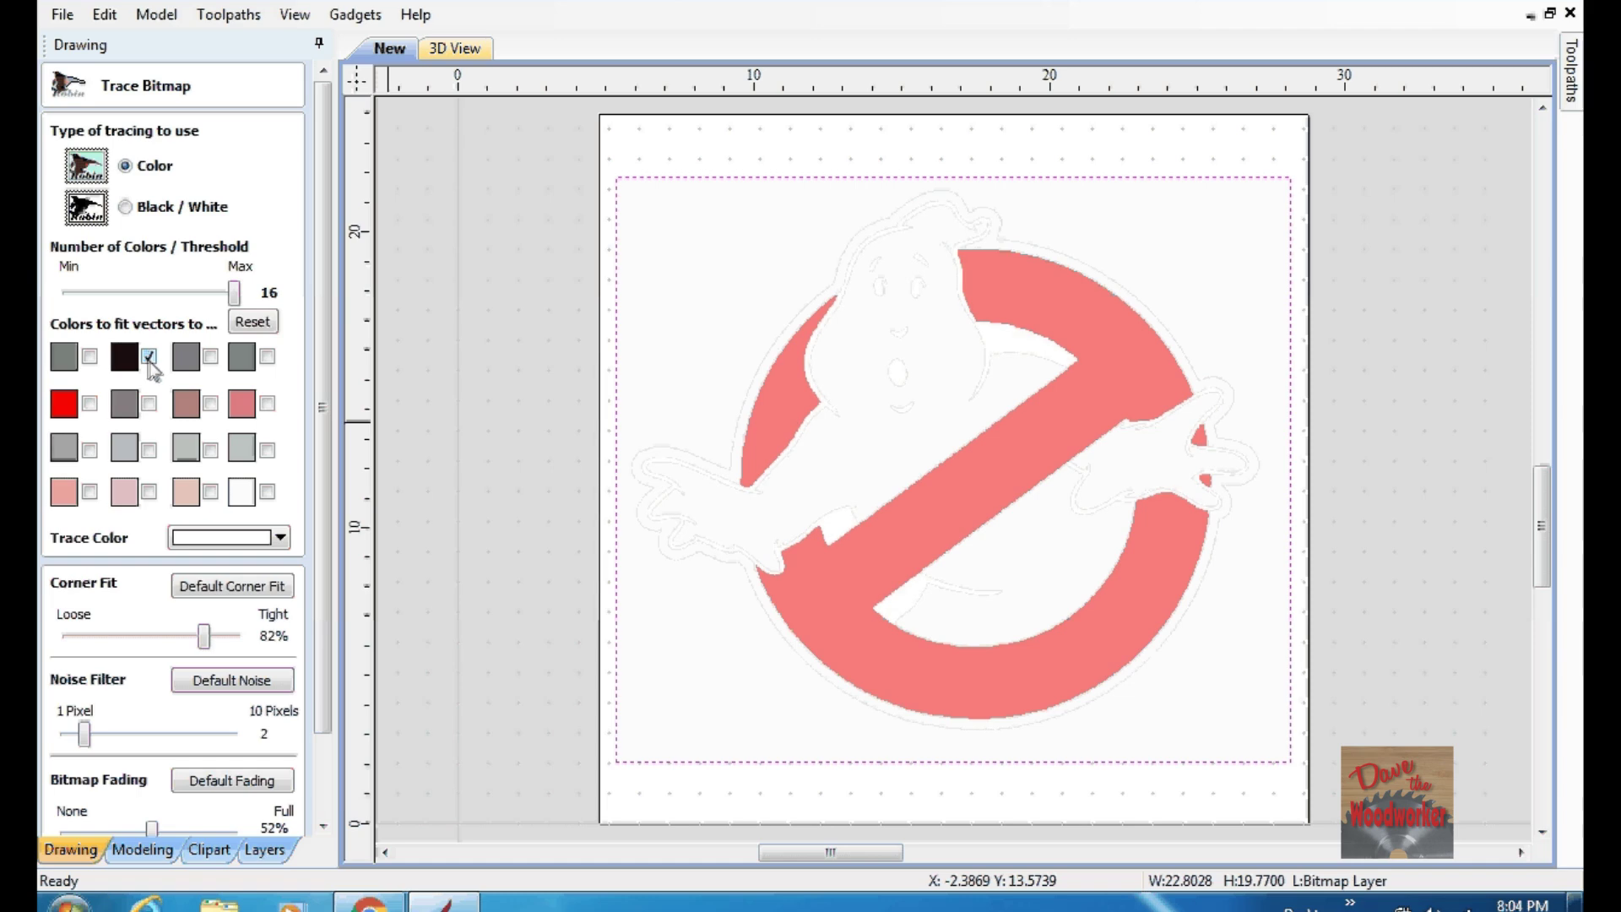
pyautogui.click(280, 540)
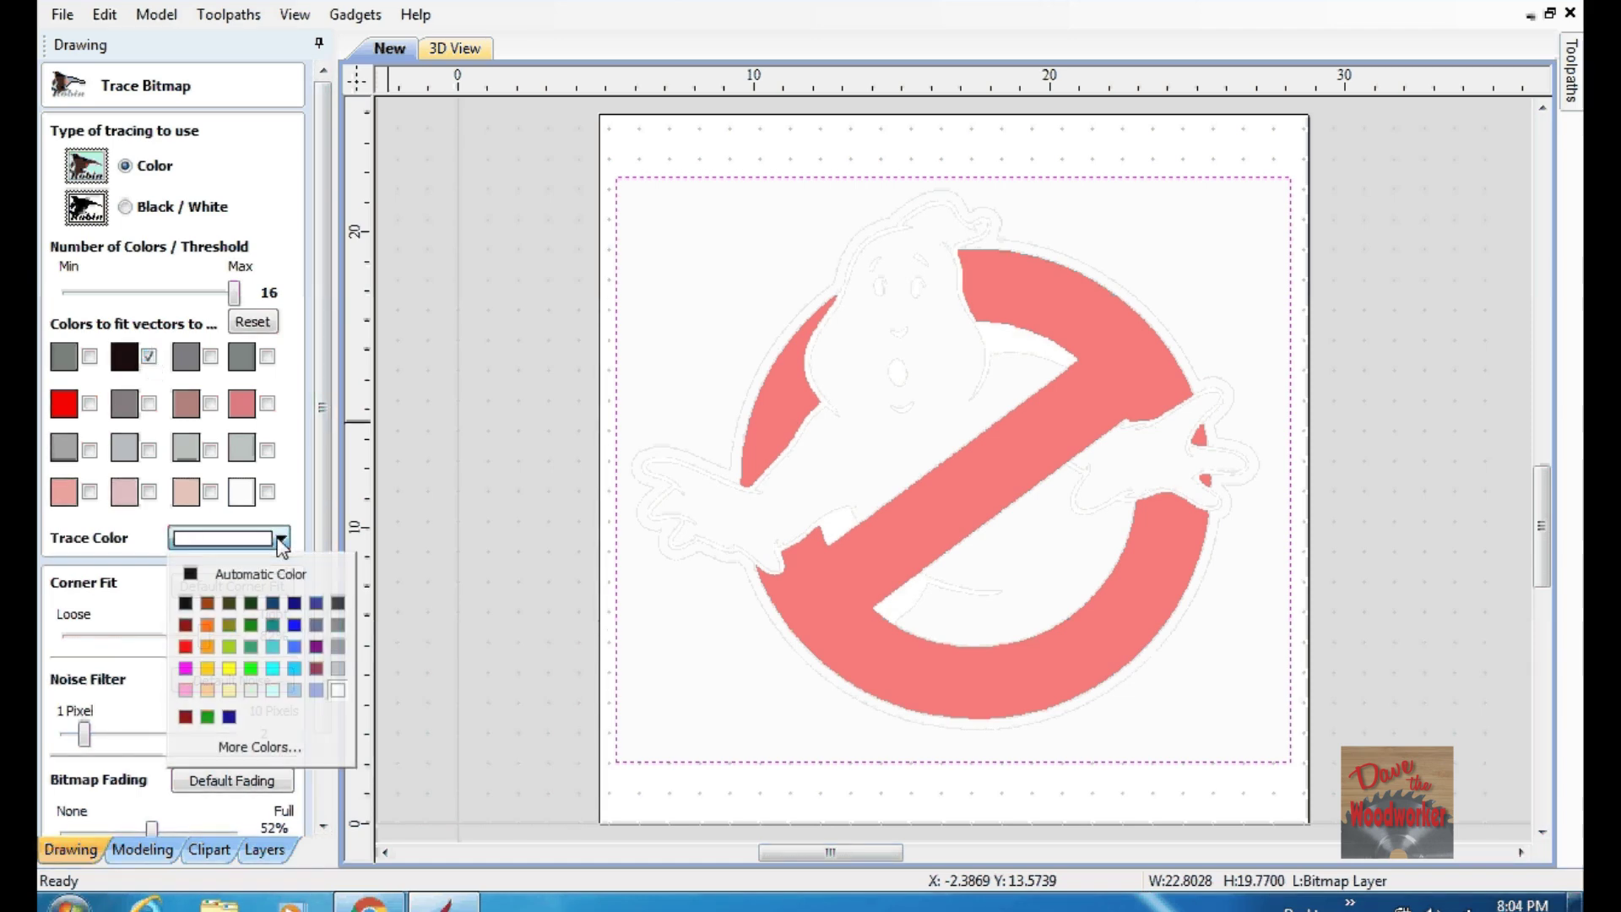
pyautogui.click(186, 604)
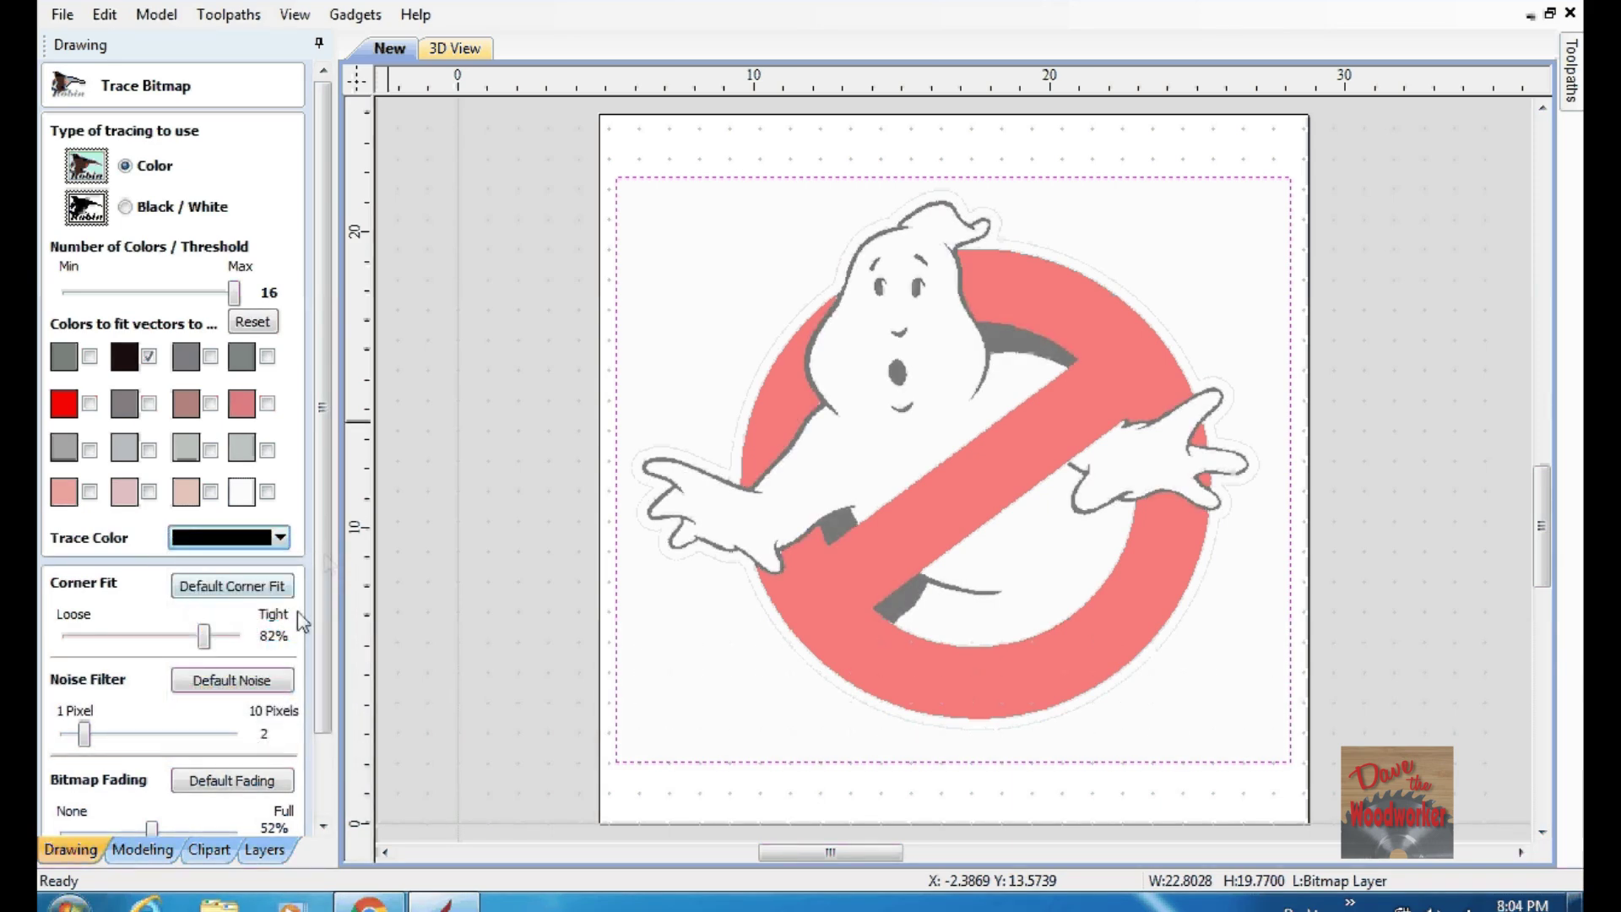
pyautogui.scroll(-3, 329, 564)
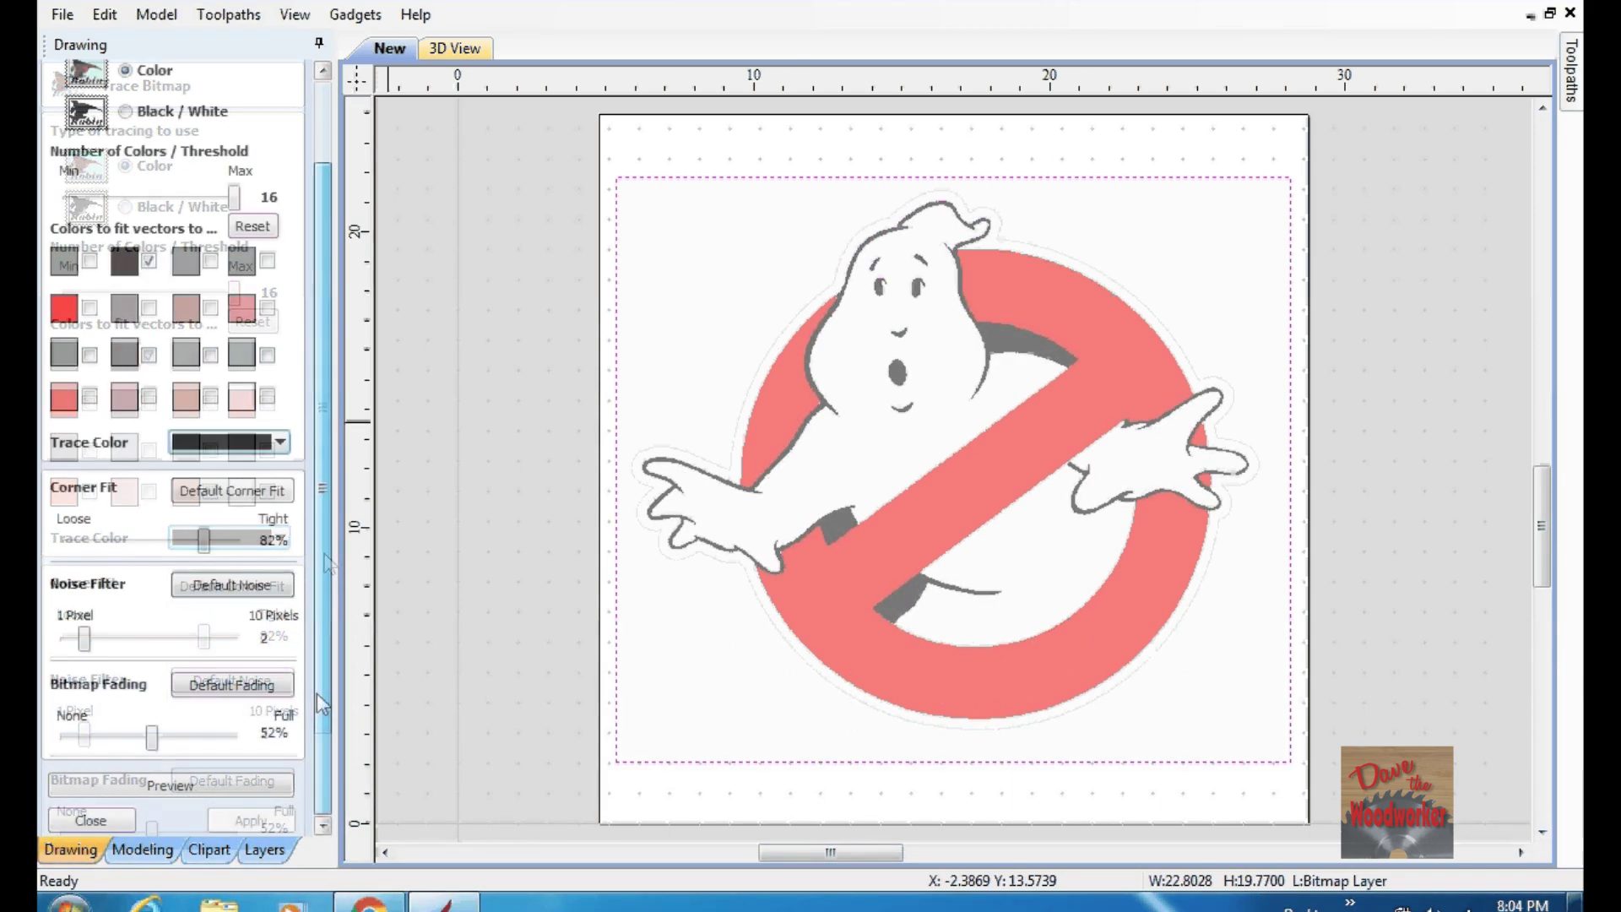
pyautogui.click(258, 787)
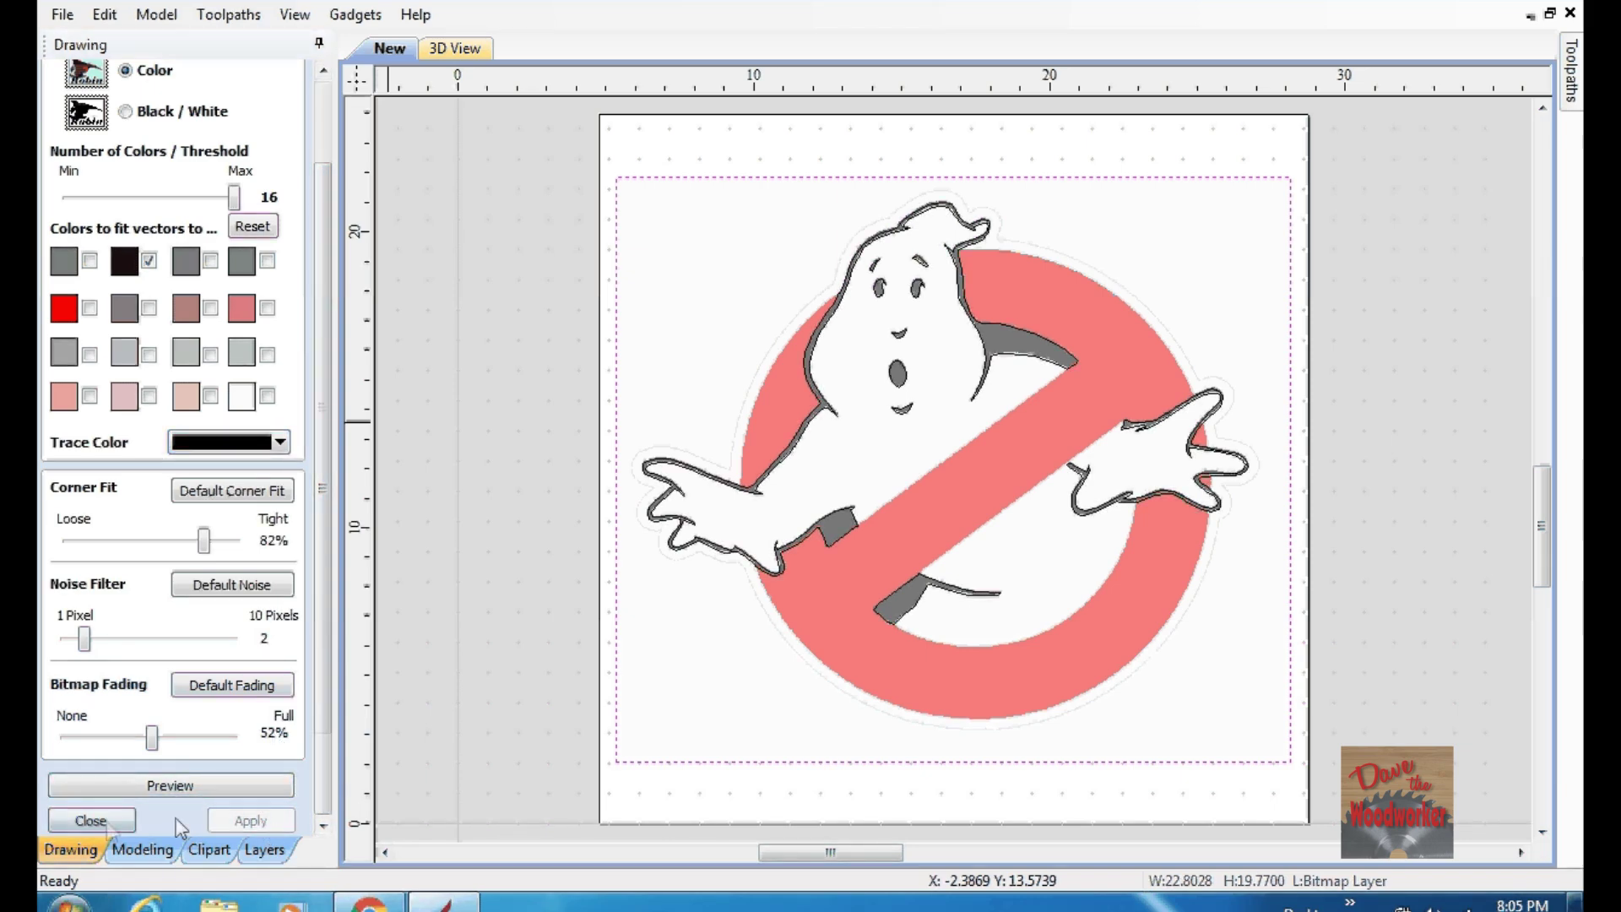
pyautogui.click(101, 820)
# - Hide the bitmap layer and rename Layer 1 to 'Black Layer'
pyautogui.click(286, 254)
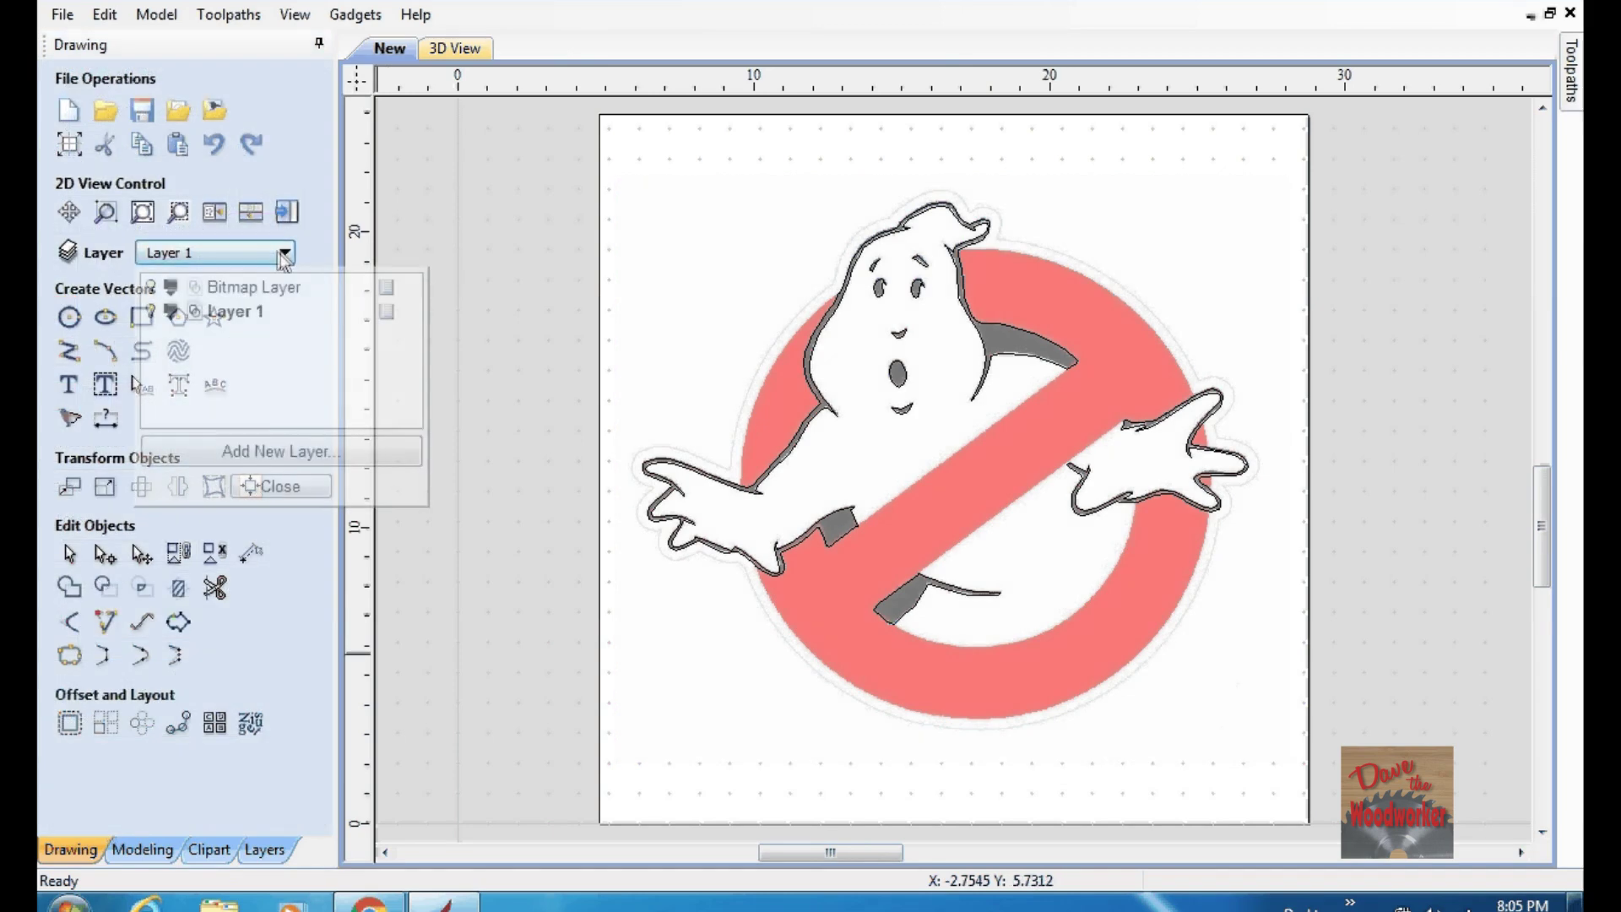
pyautogui.click(151, 288)
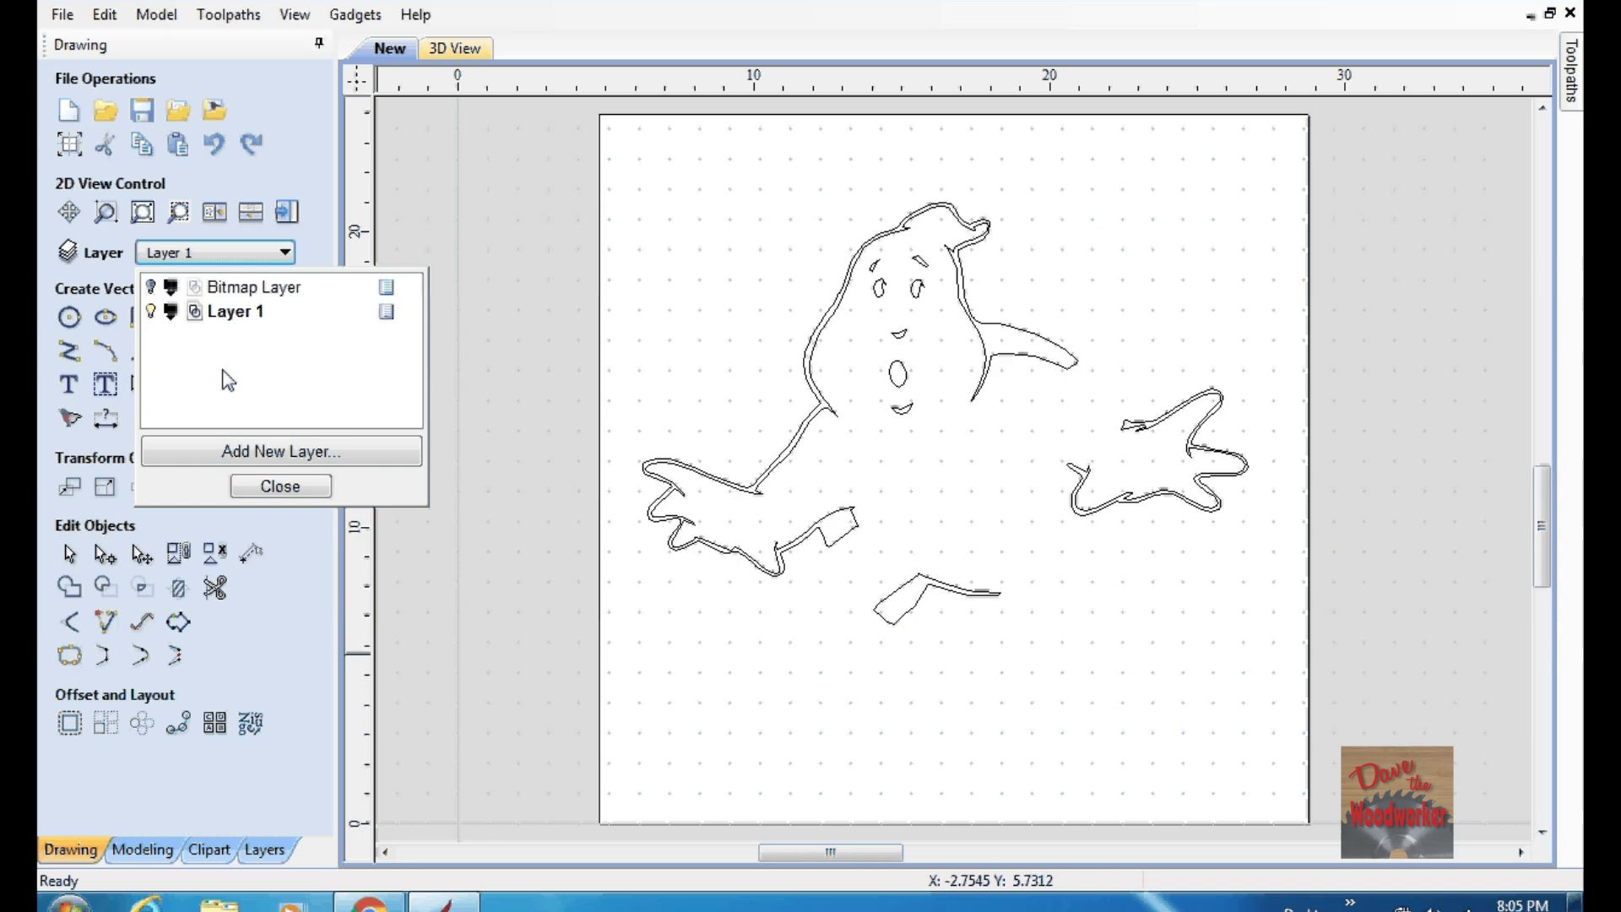
pyautogui.doubleClick(239, 312)
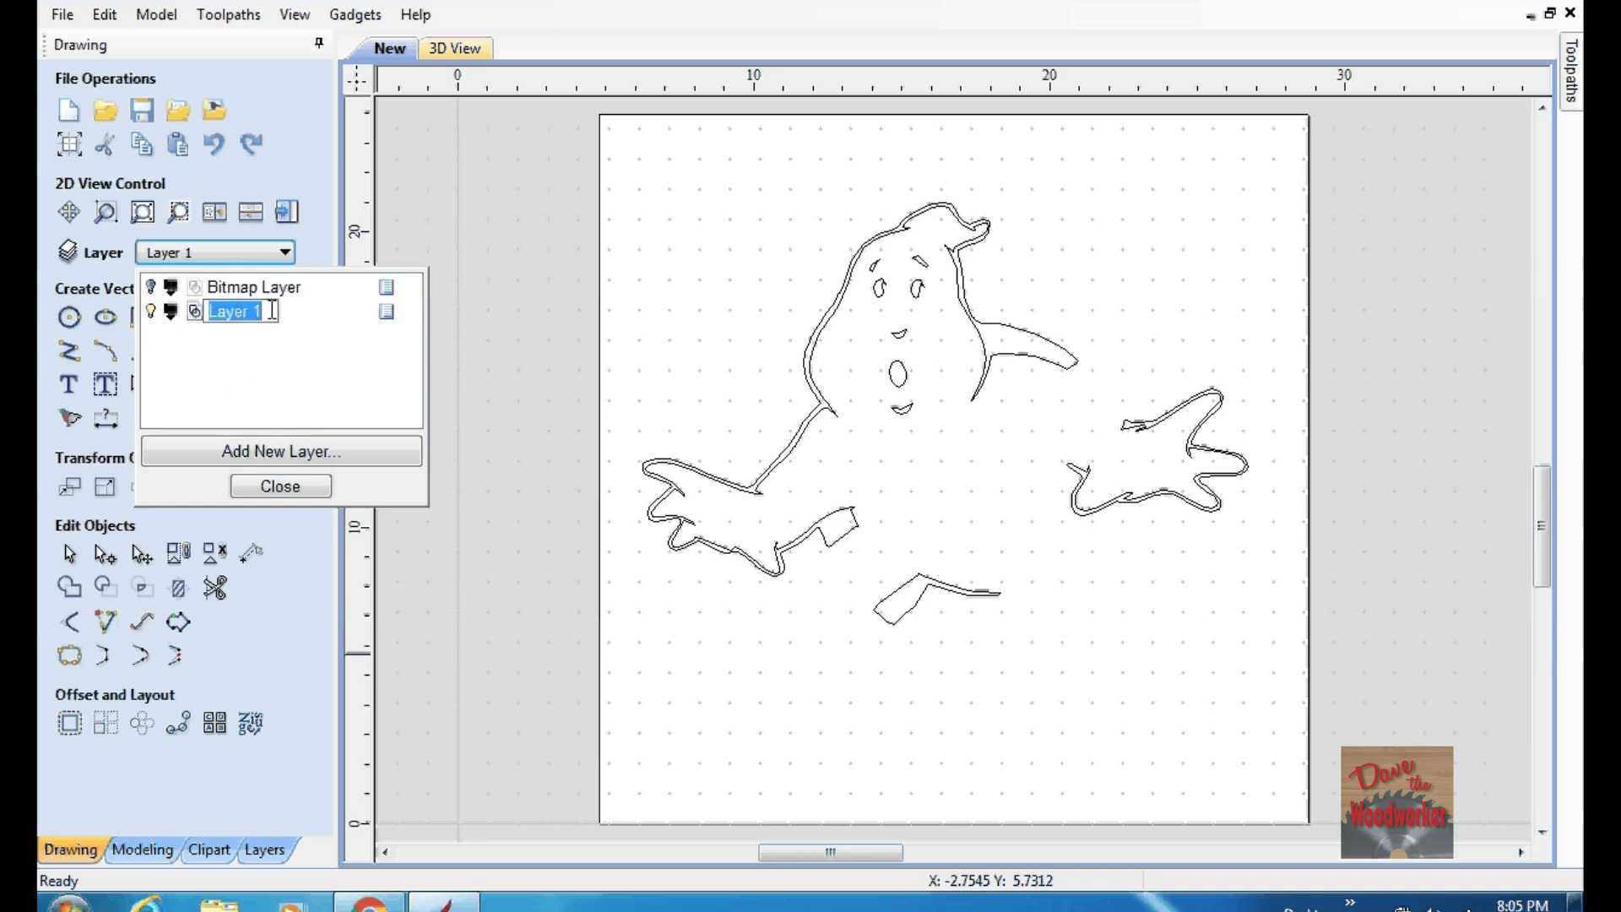
pyautogui.write('Black L')
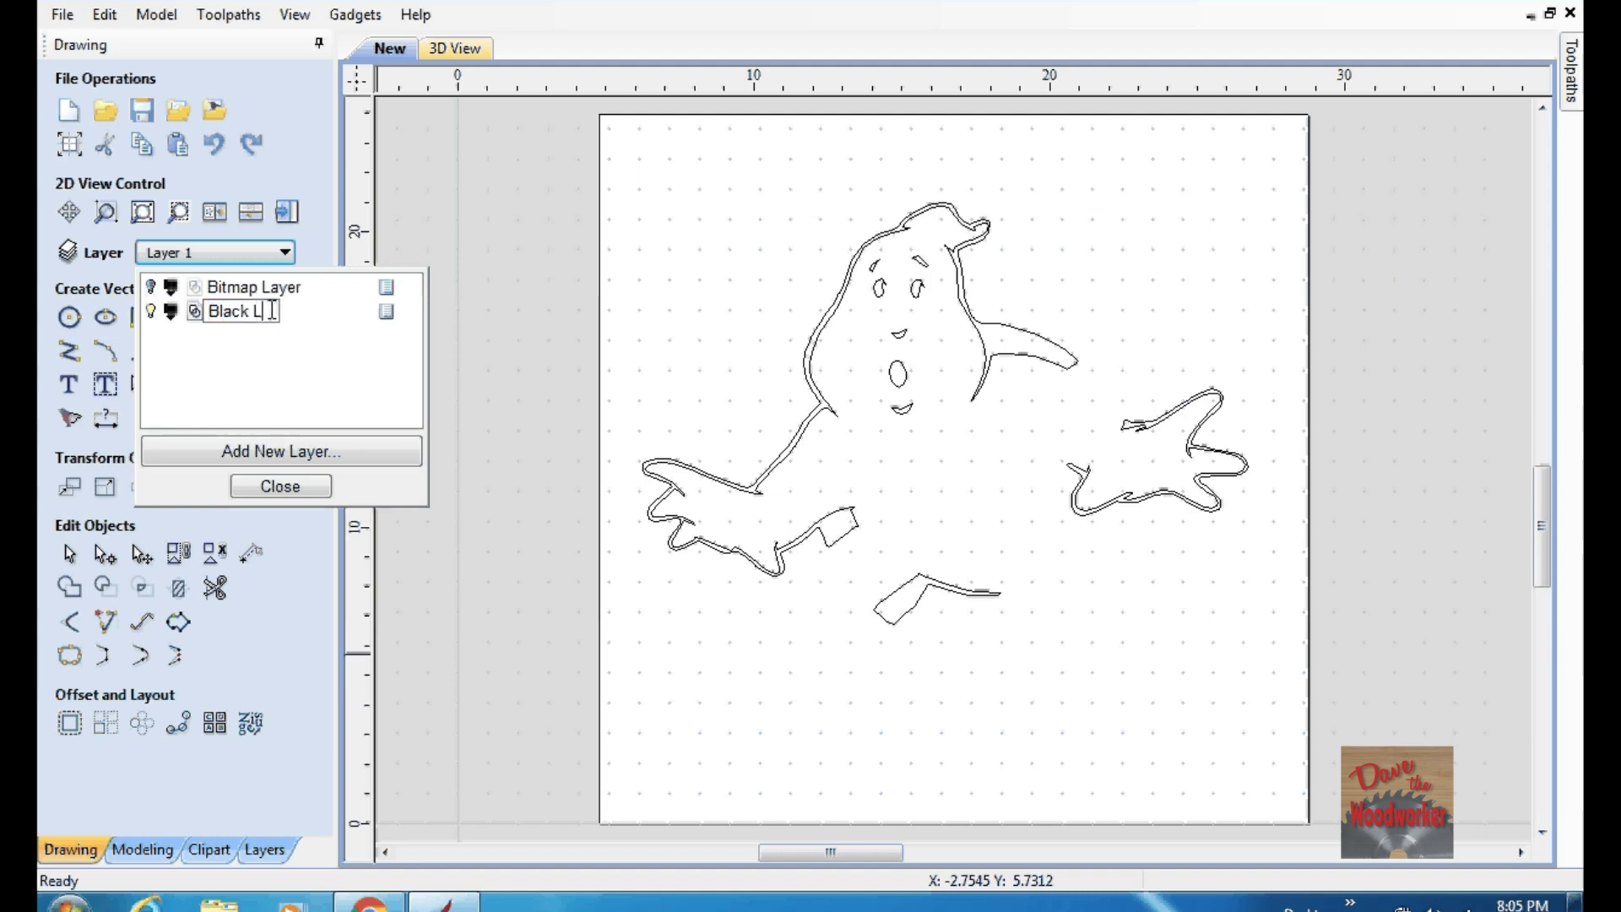
pyautogui.write('ayer')
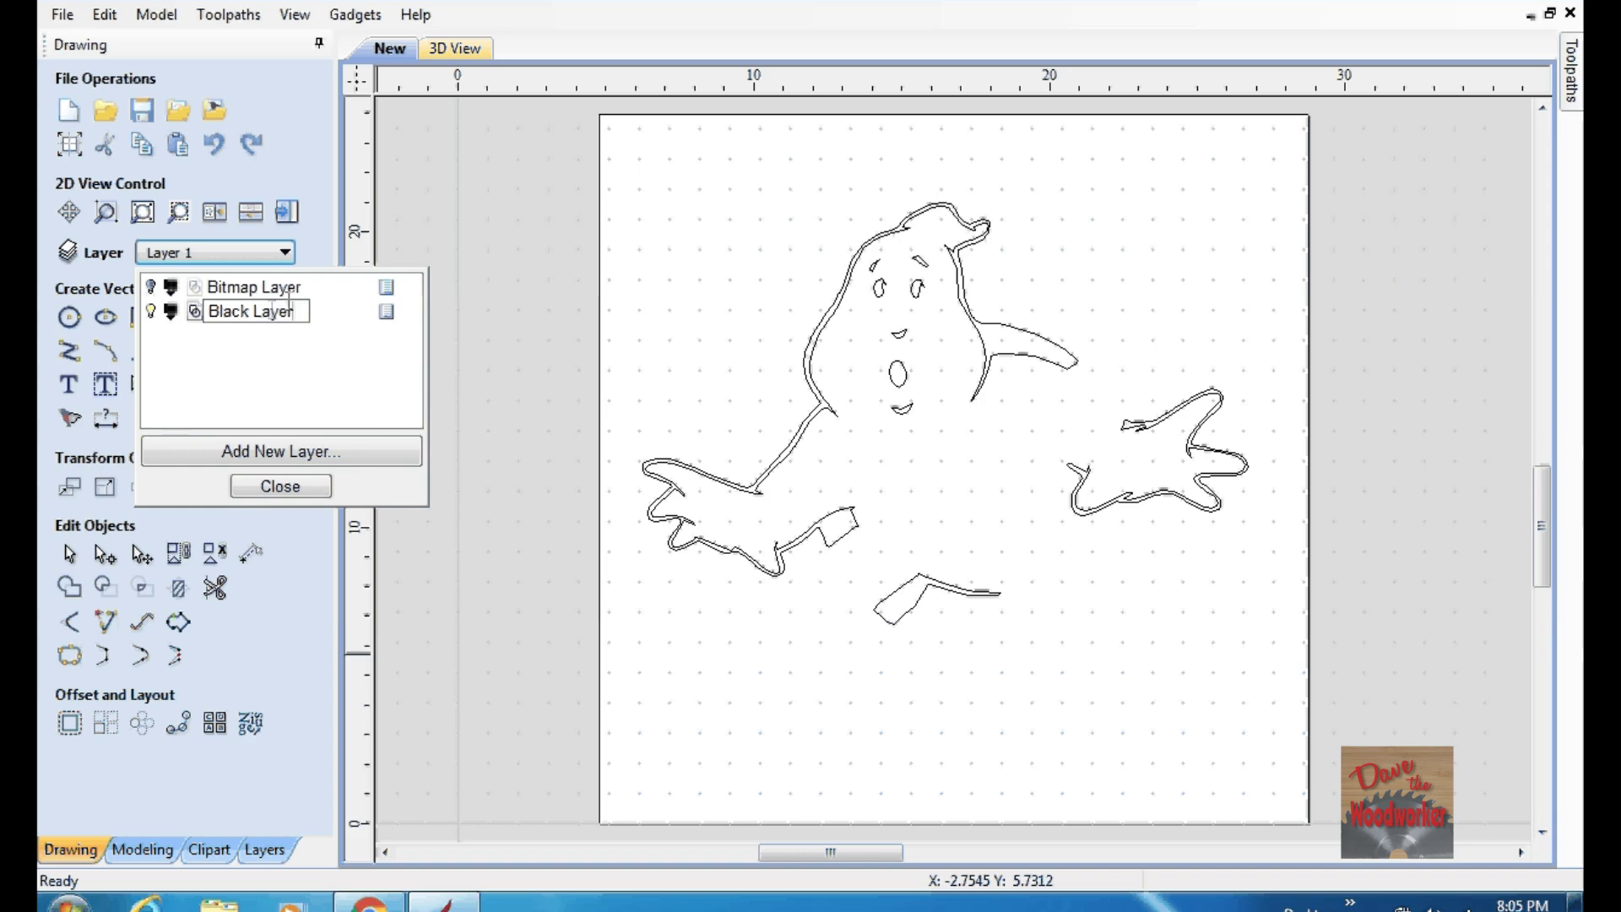
pyautogui.press('Return')
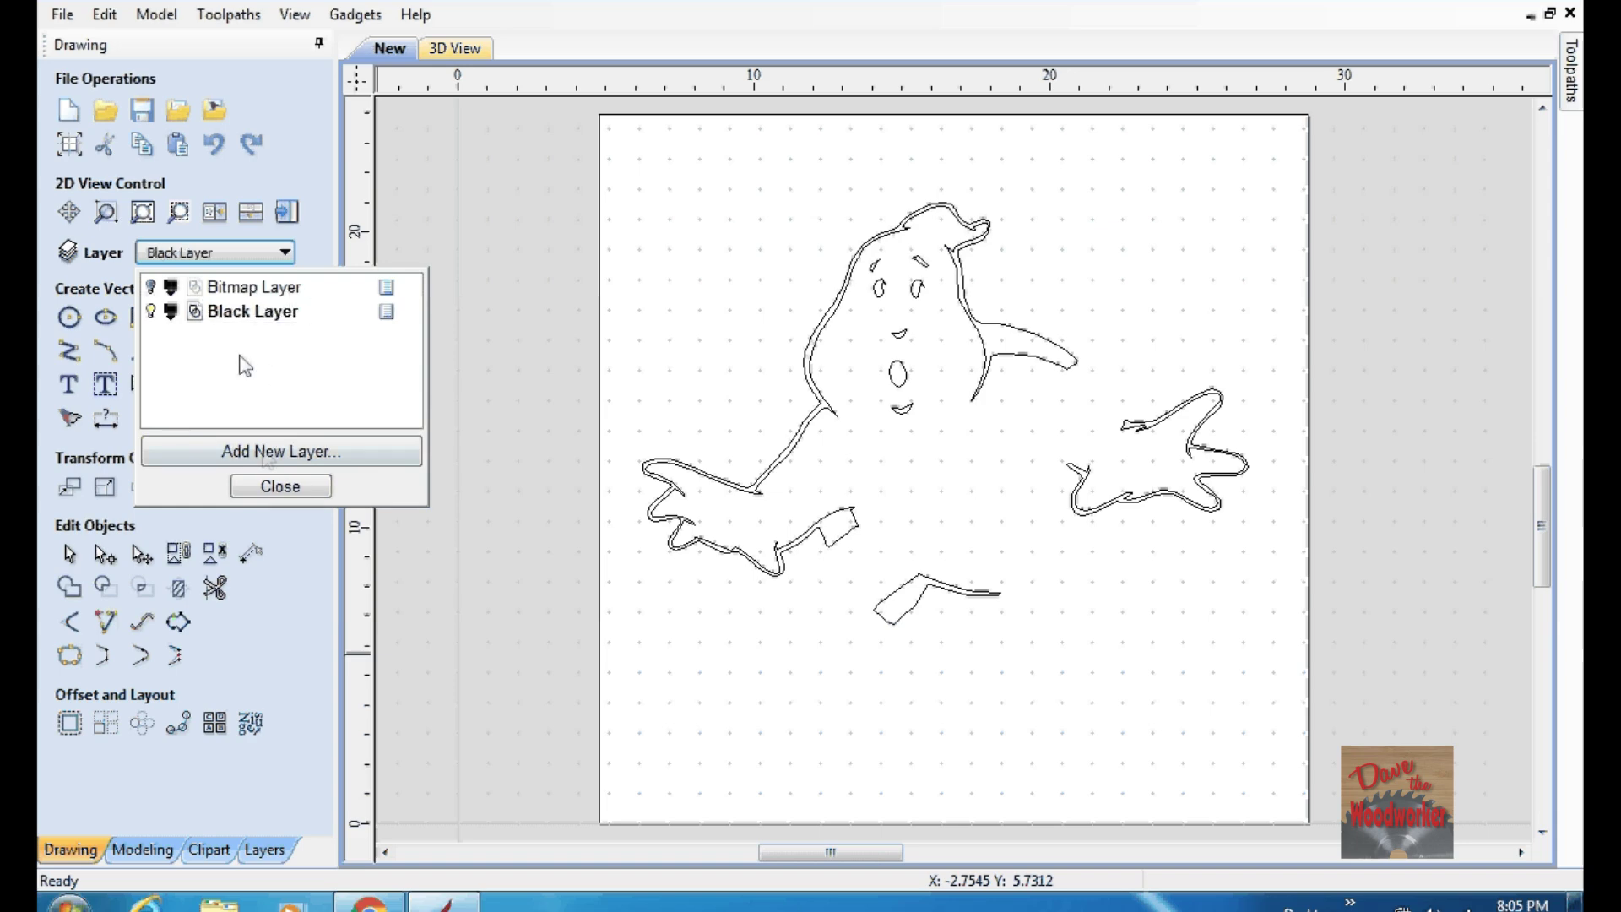
# - Add a 'Red Layer', hide the black outlines, and show and select the logo bitmap
pyautogui.click(266, 453)
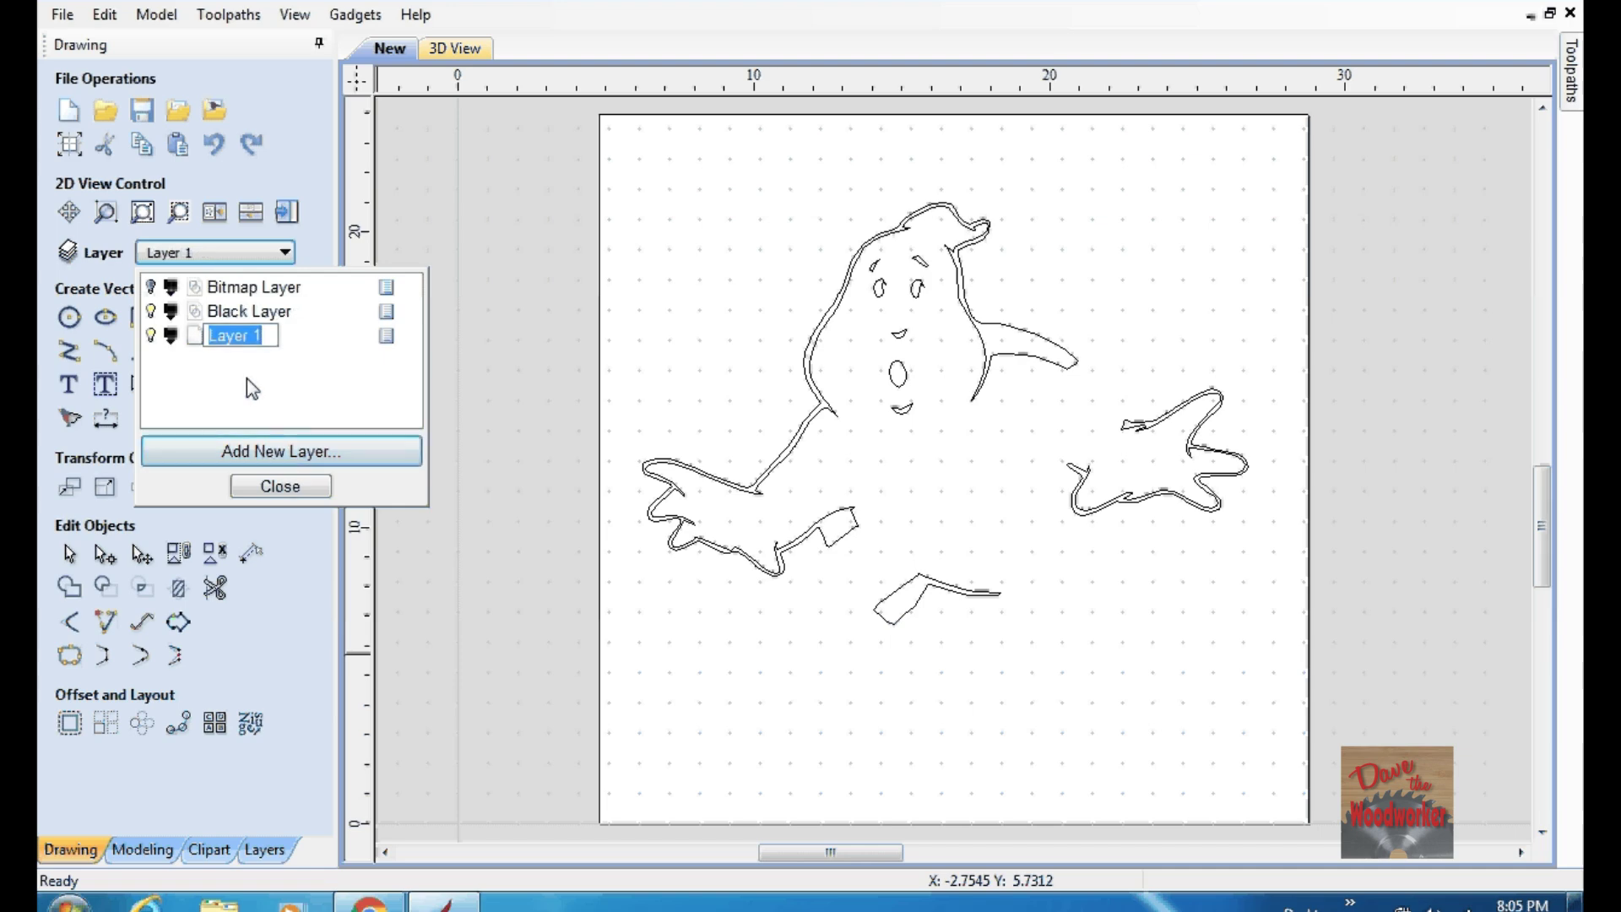
pyautogui.write('Red Laye')
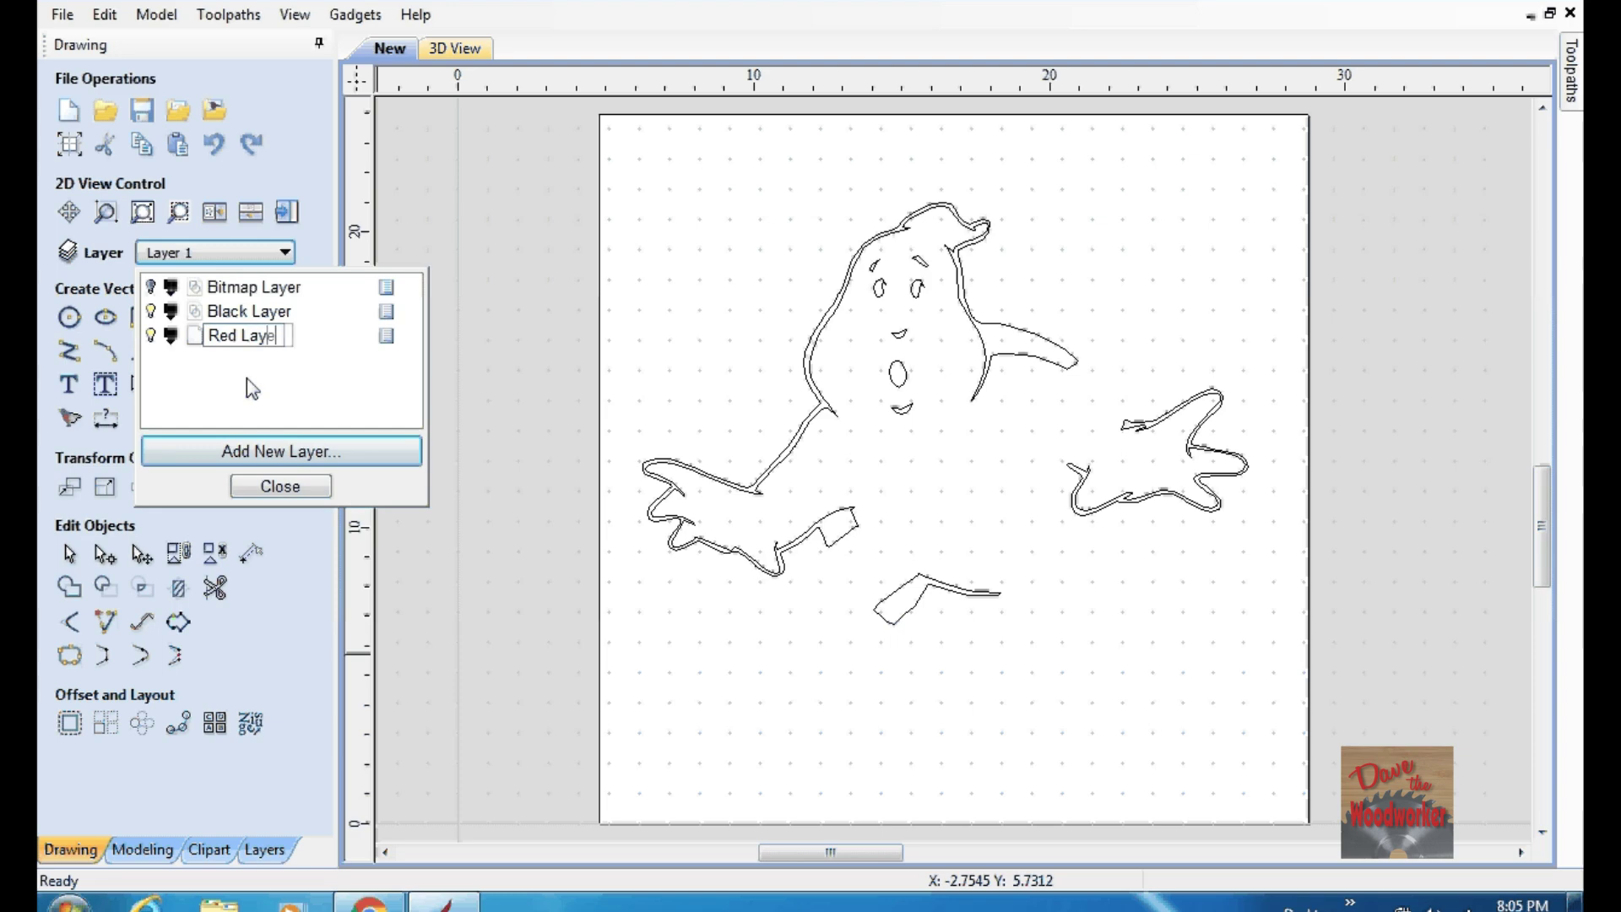
pyautogui.write('r')
pyautogui.click(151, 311)
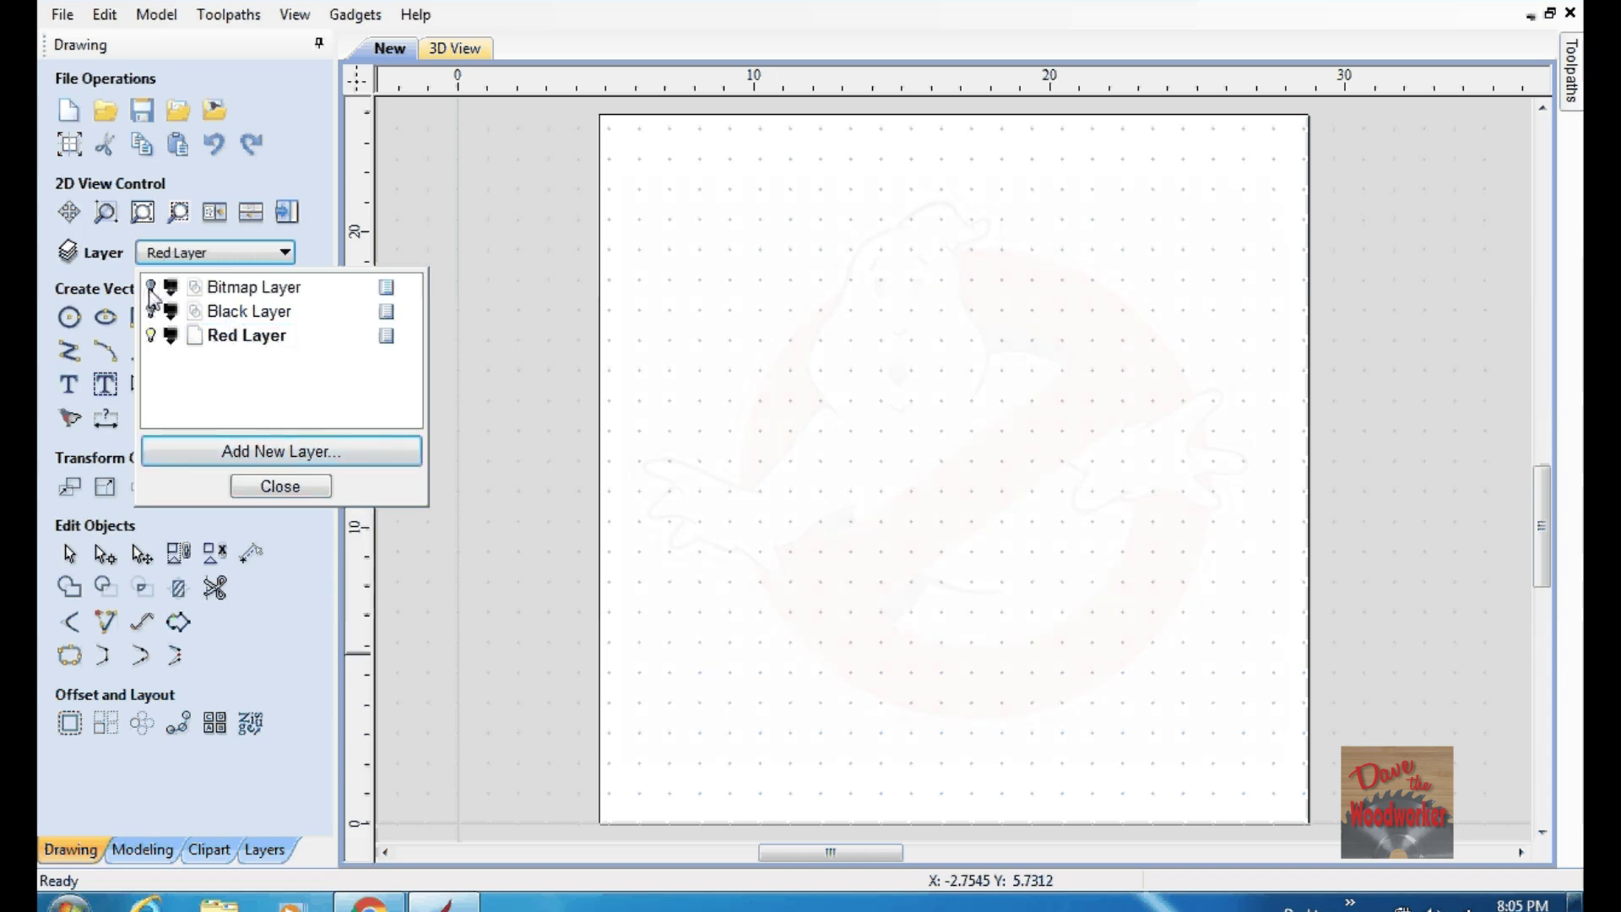
pyautogui.click(151, 287)
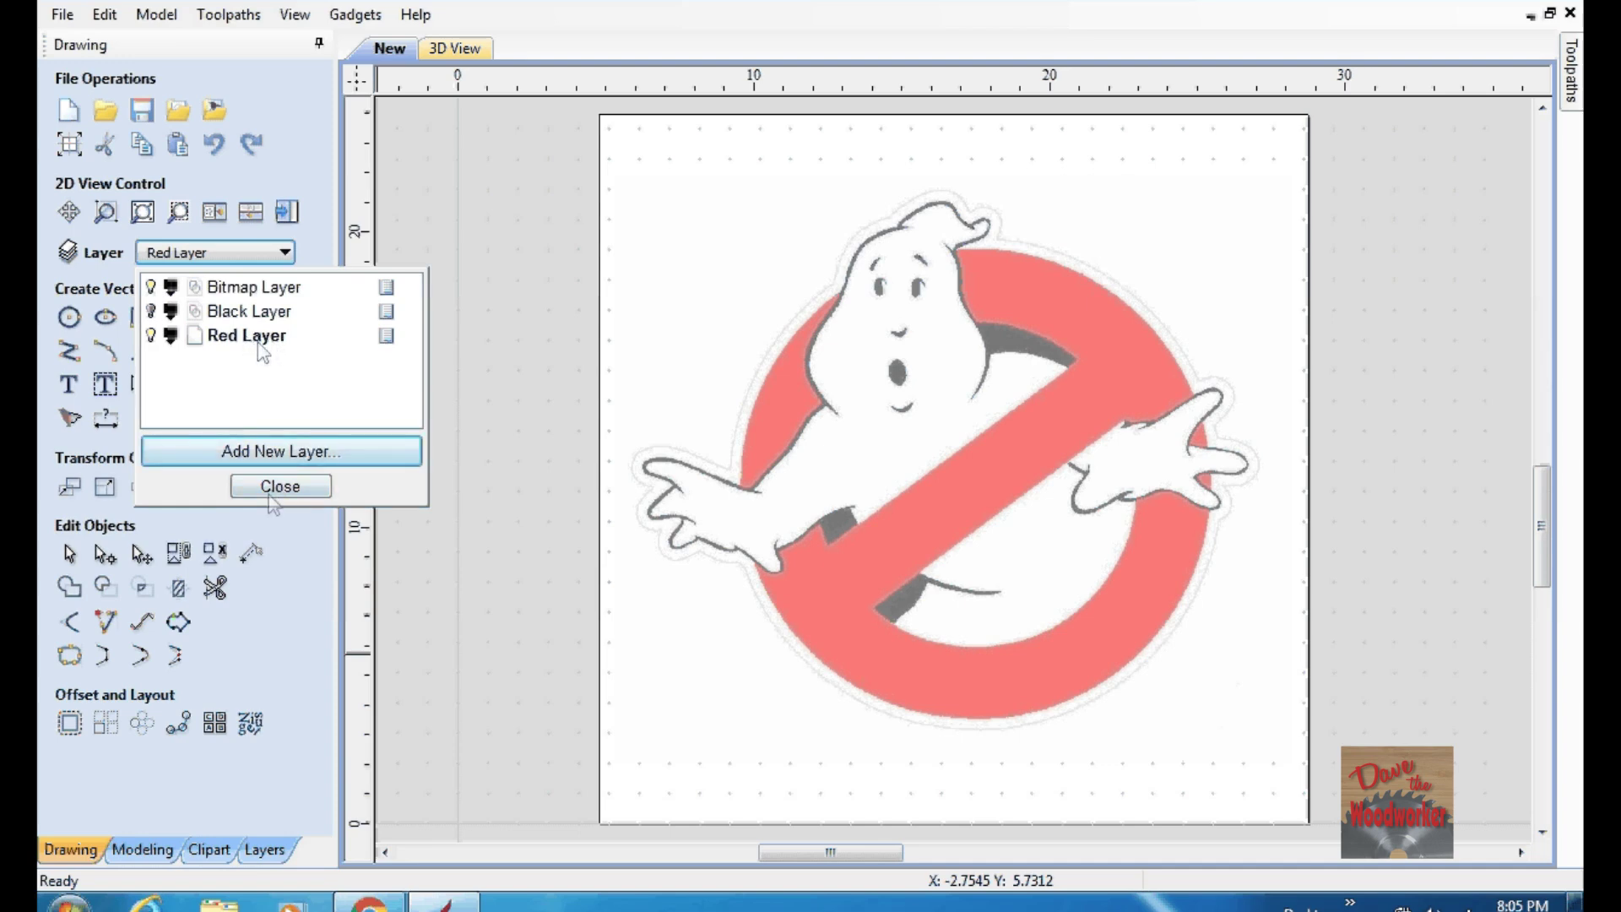
pyautogui.click(268, 493)
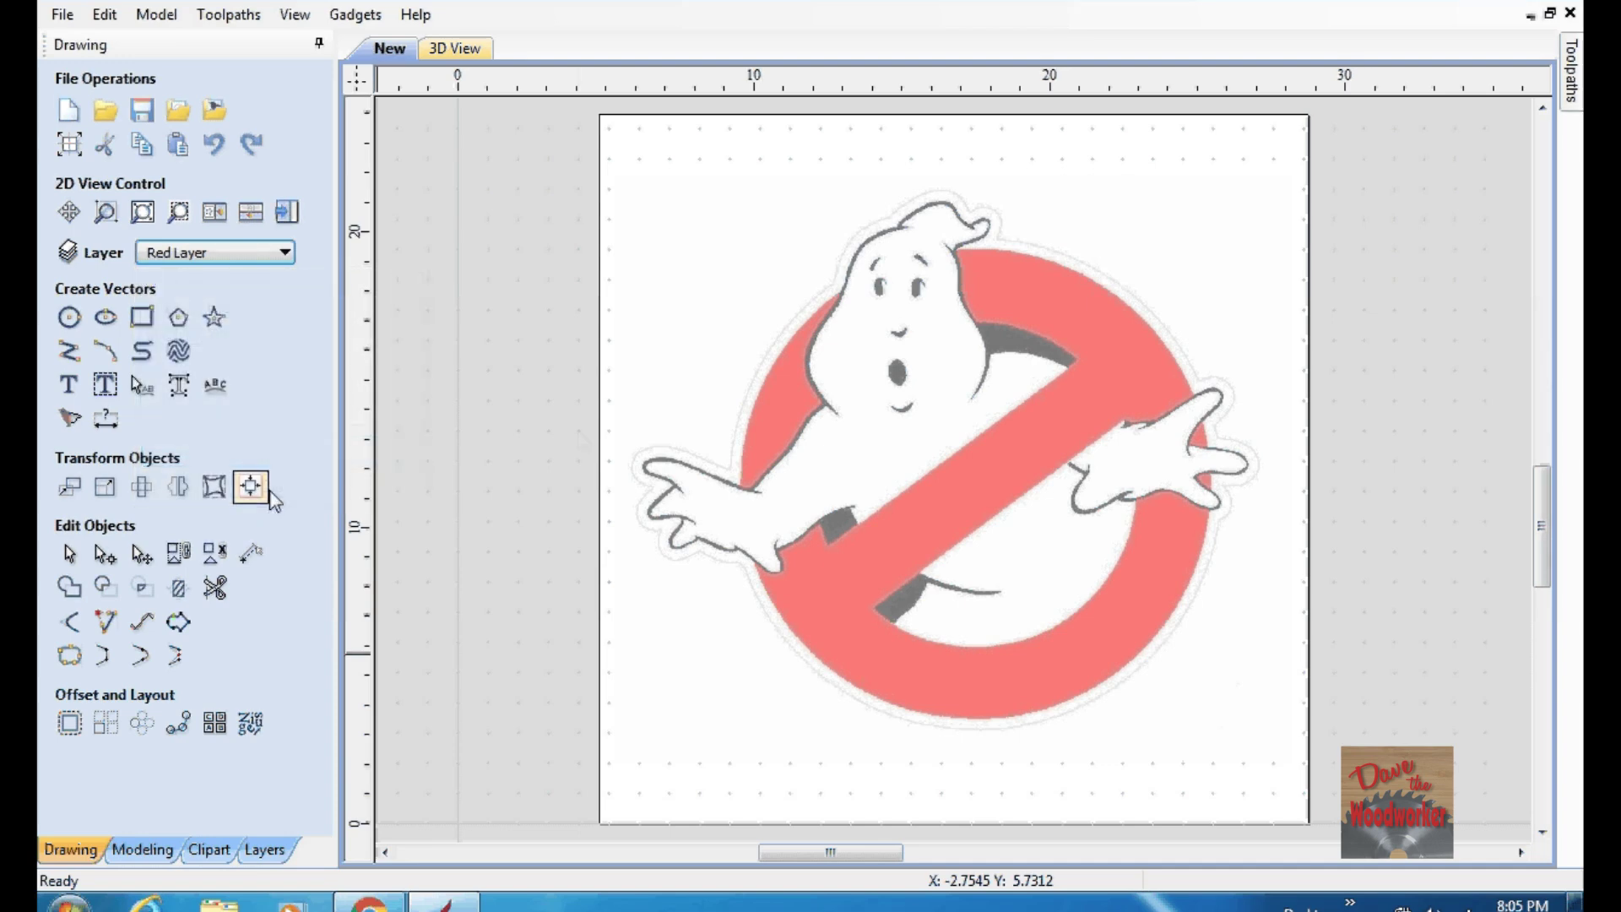
pyautogui.click(810, 431)
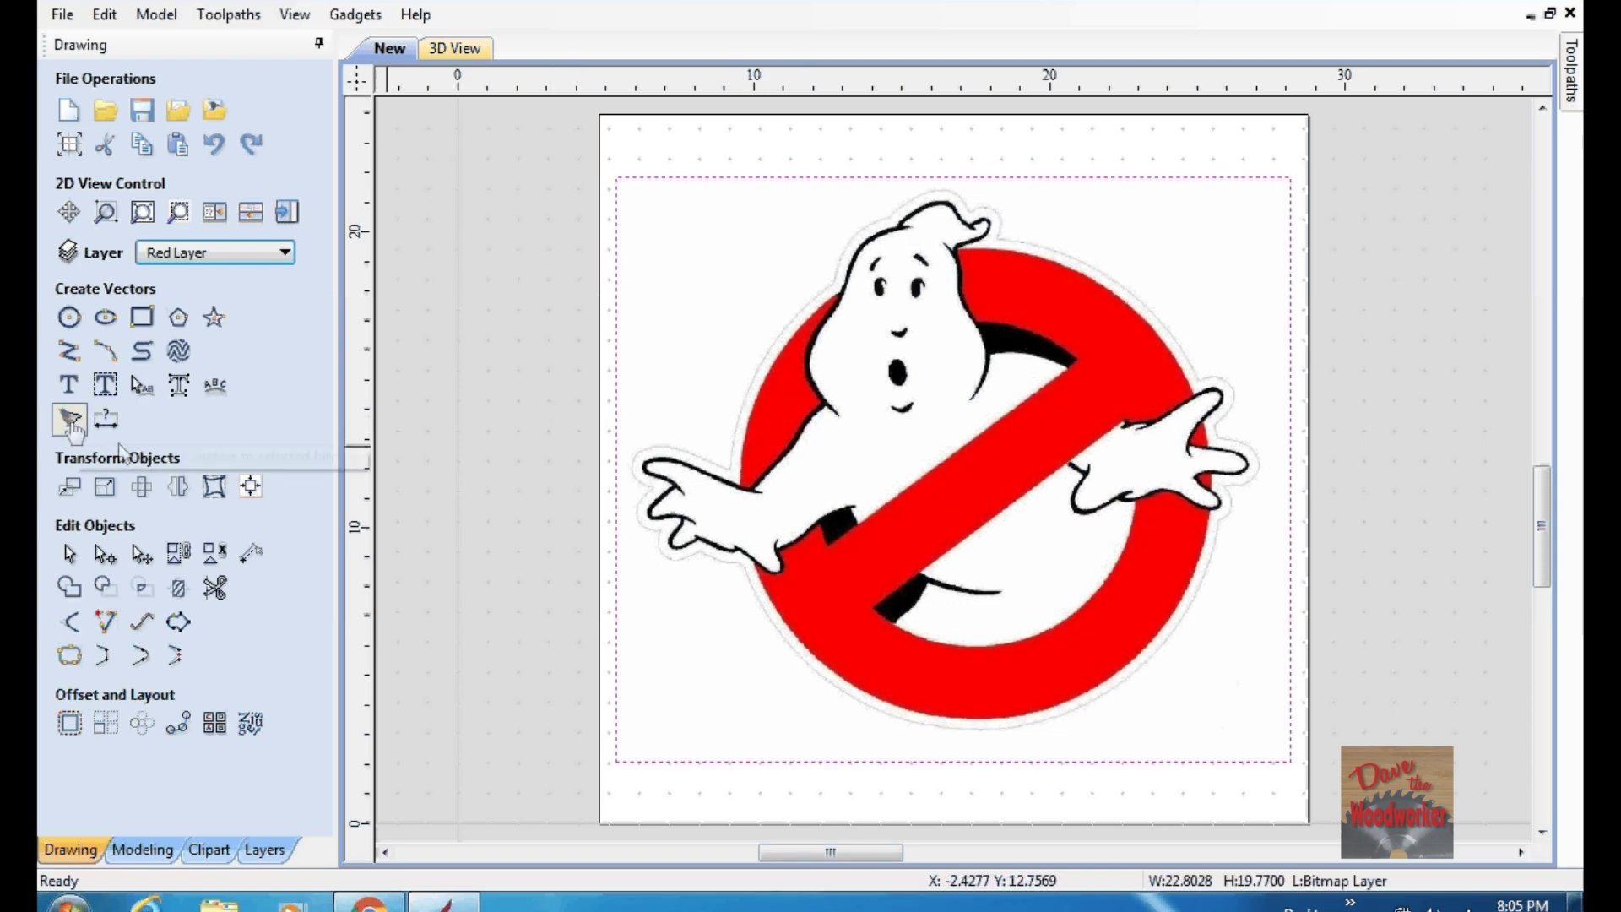
# - Trace only the red circle-and-slash swatch into red vectors on the Red Layer
pyautogui.click(70, 419)
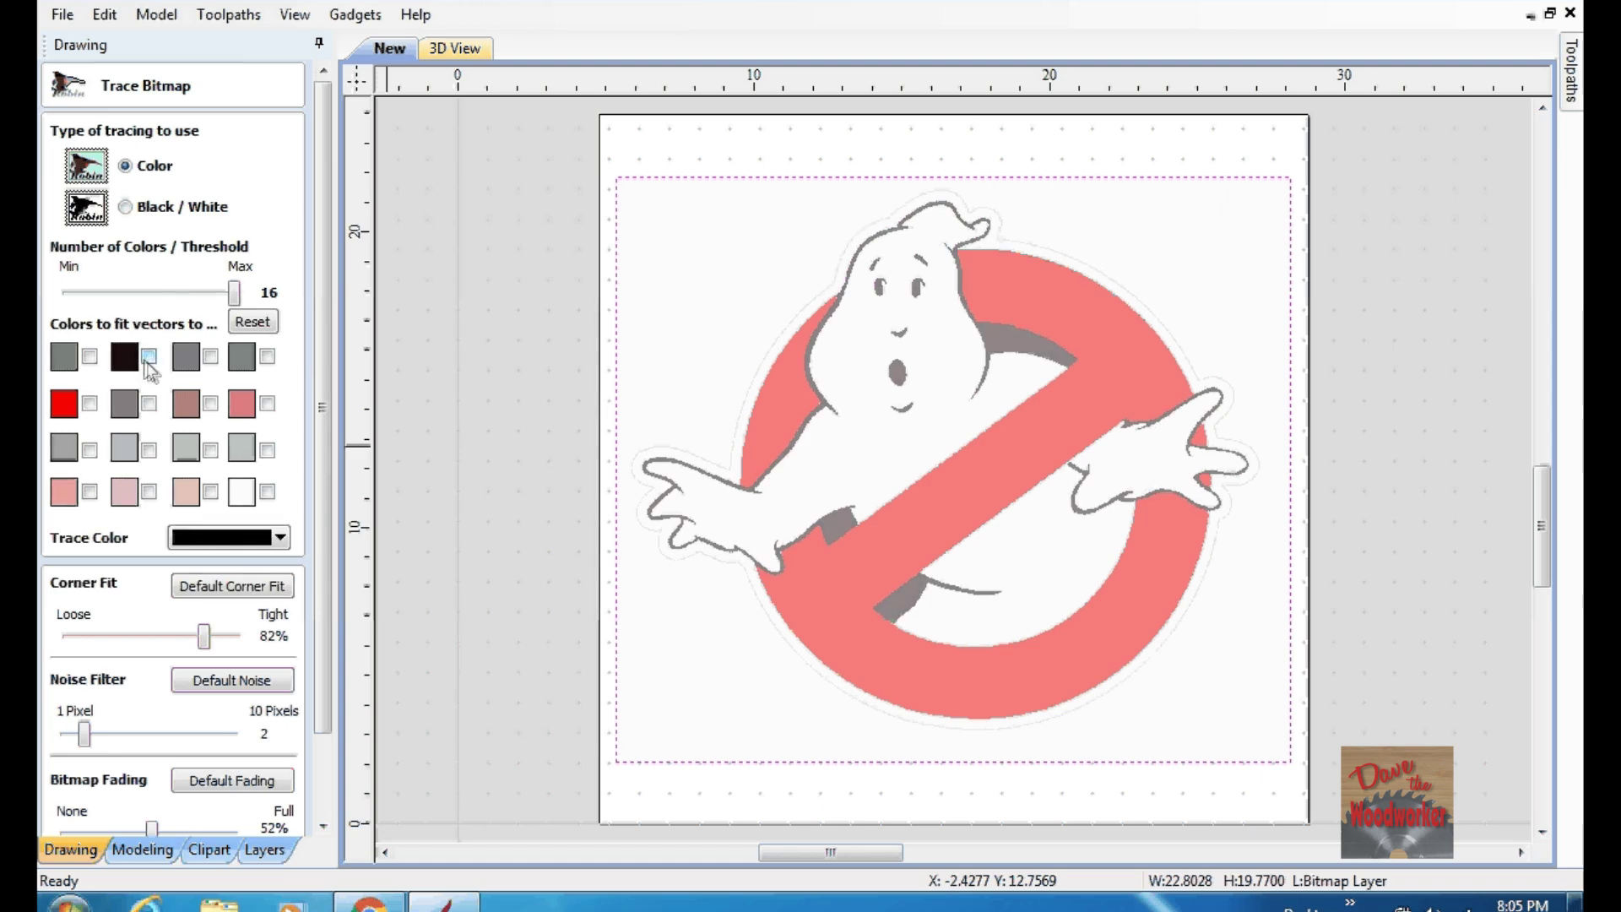
pyautogui.click(89, 404)
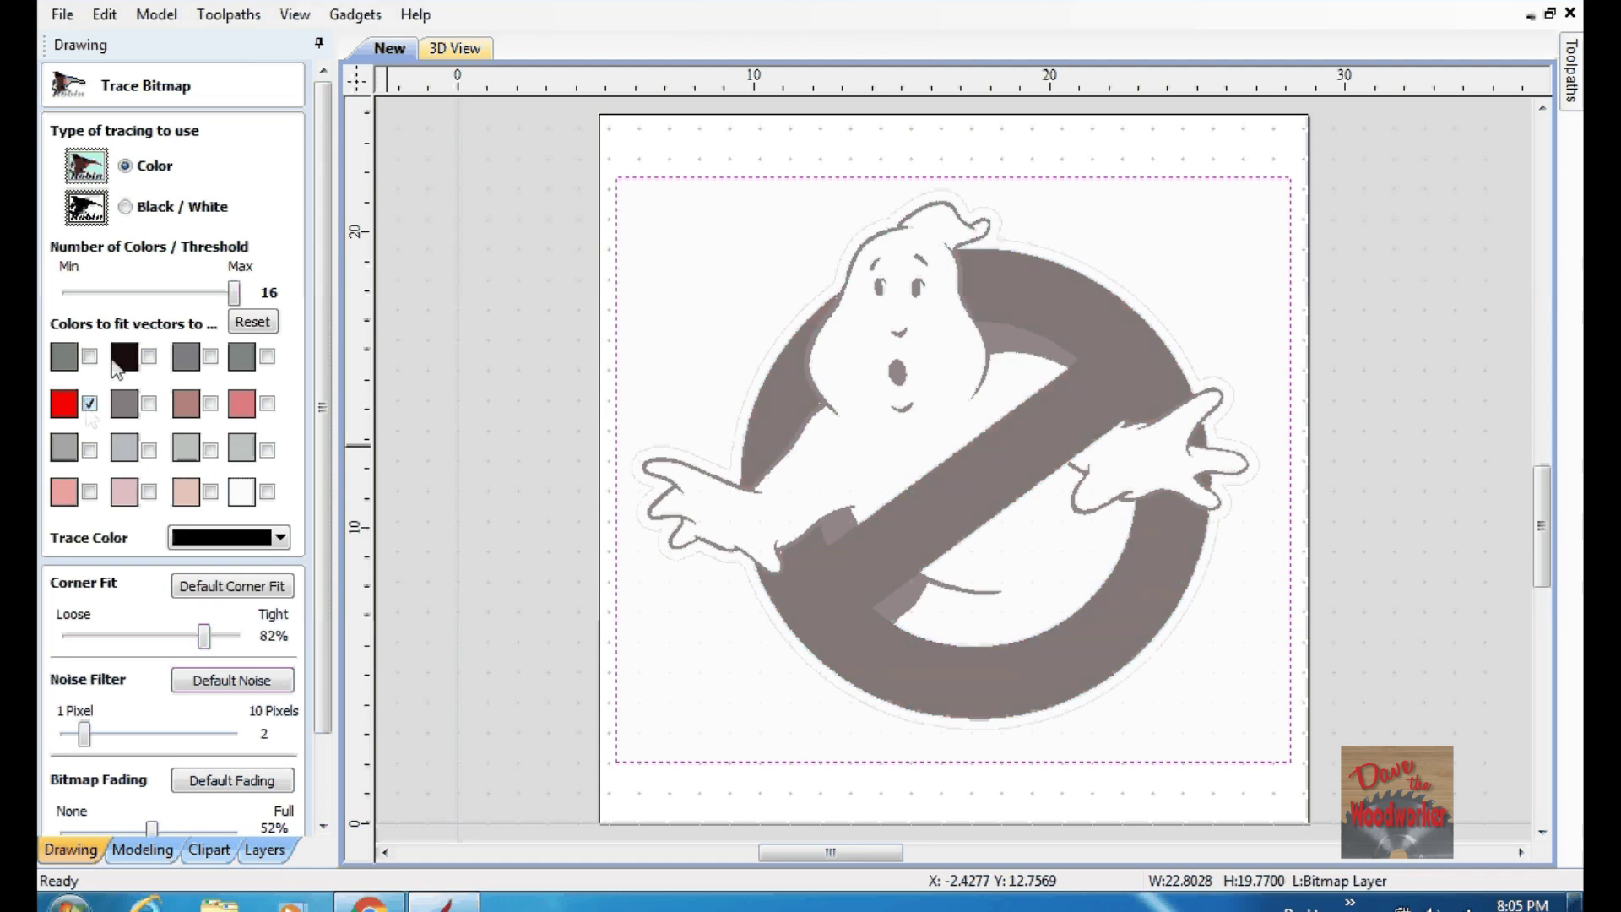
pyautogui.click(278, 538)
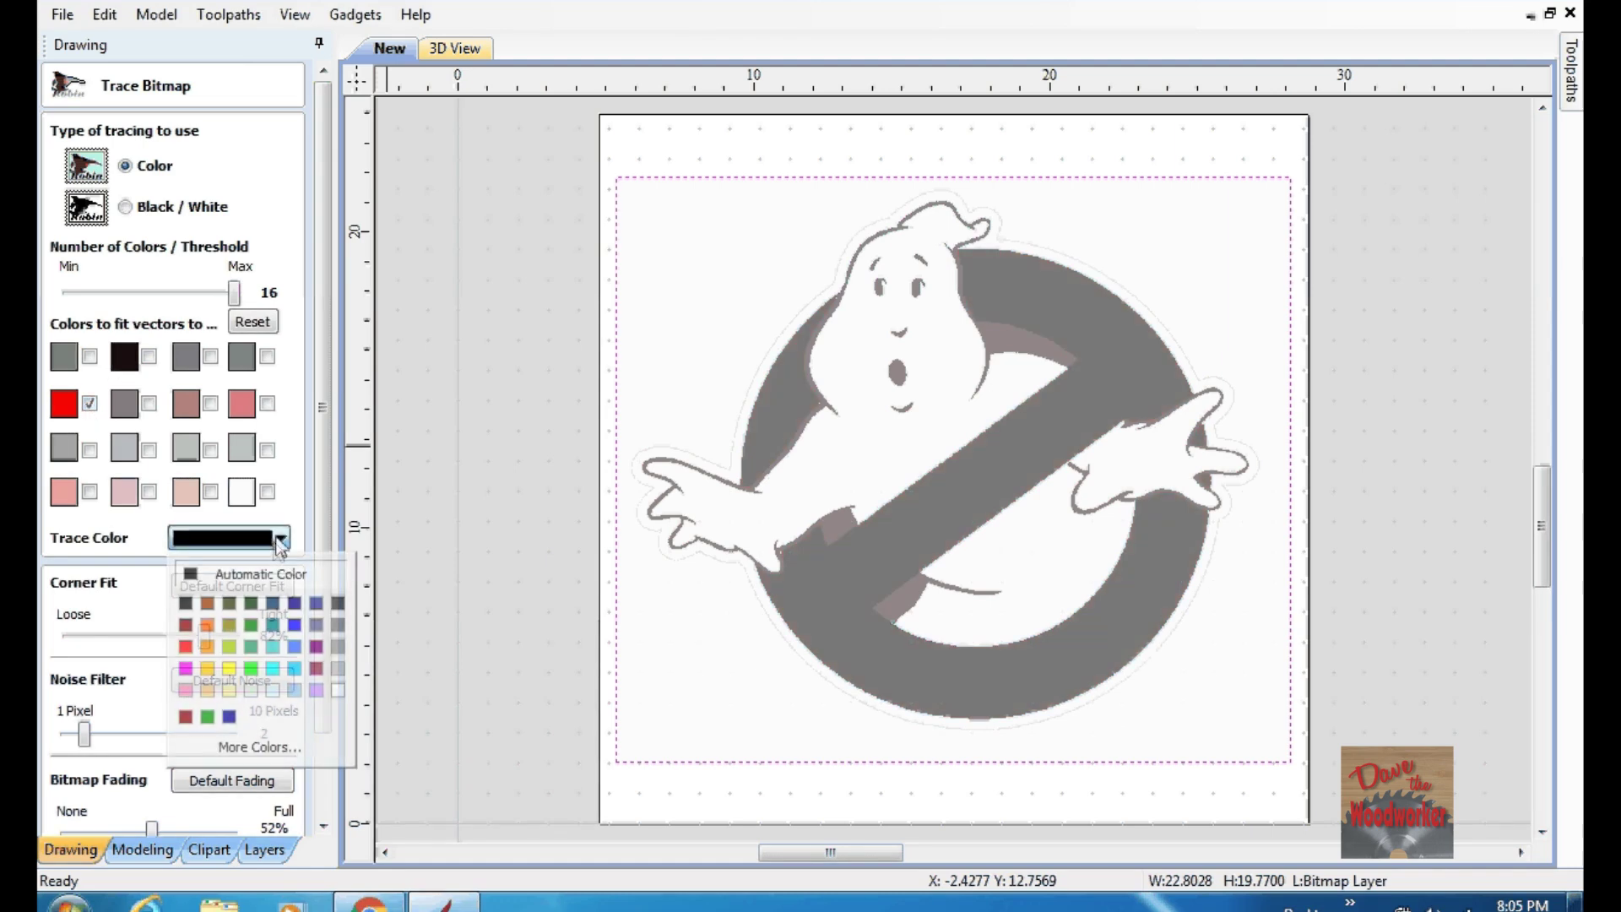
pyautogui.click(186, 647)
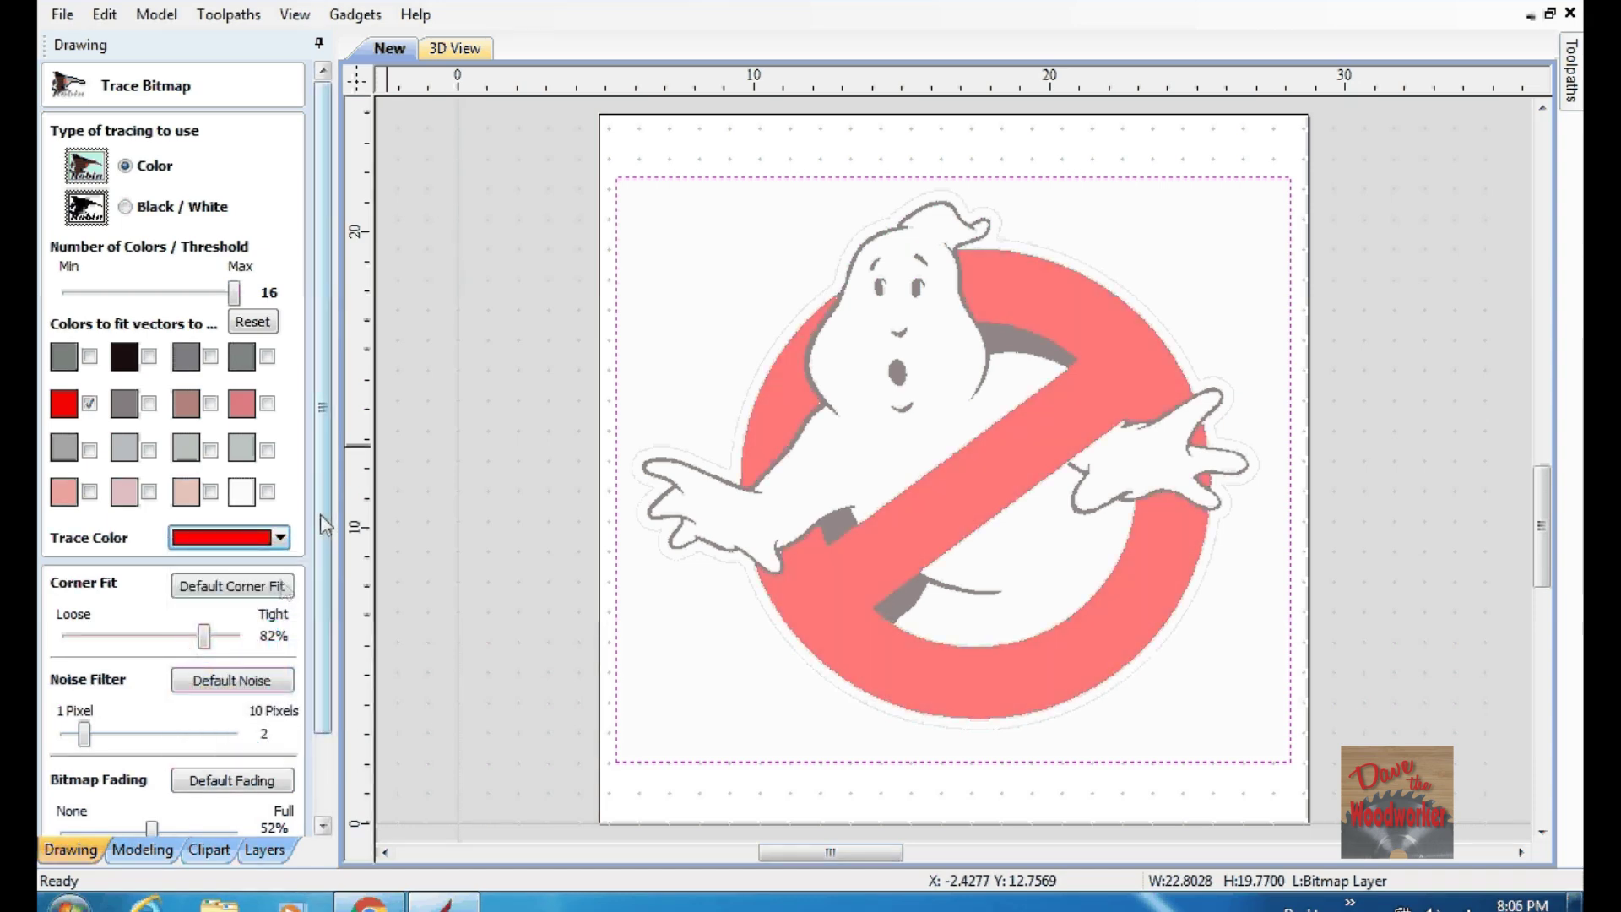
pyautogui.scroll(-3, 321, 514)
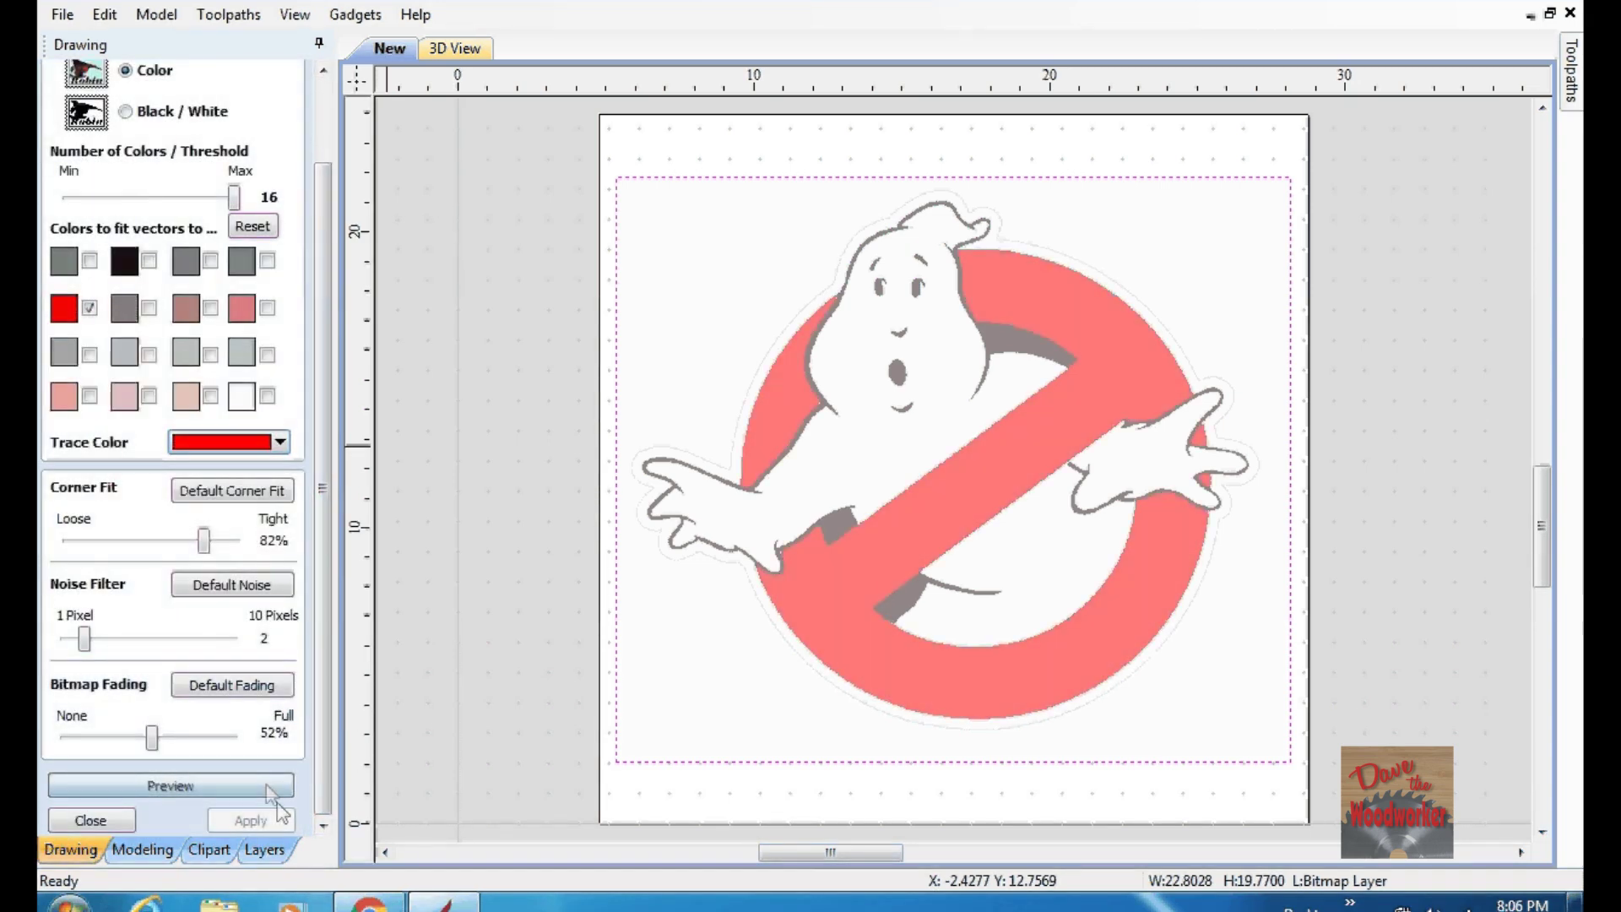
pyautogui.click(269, 787)
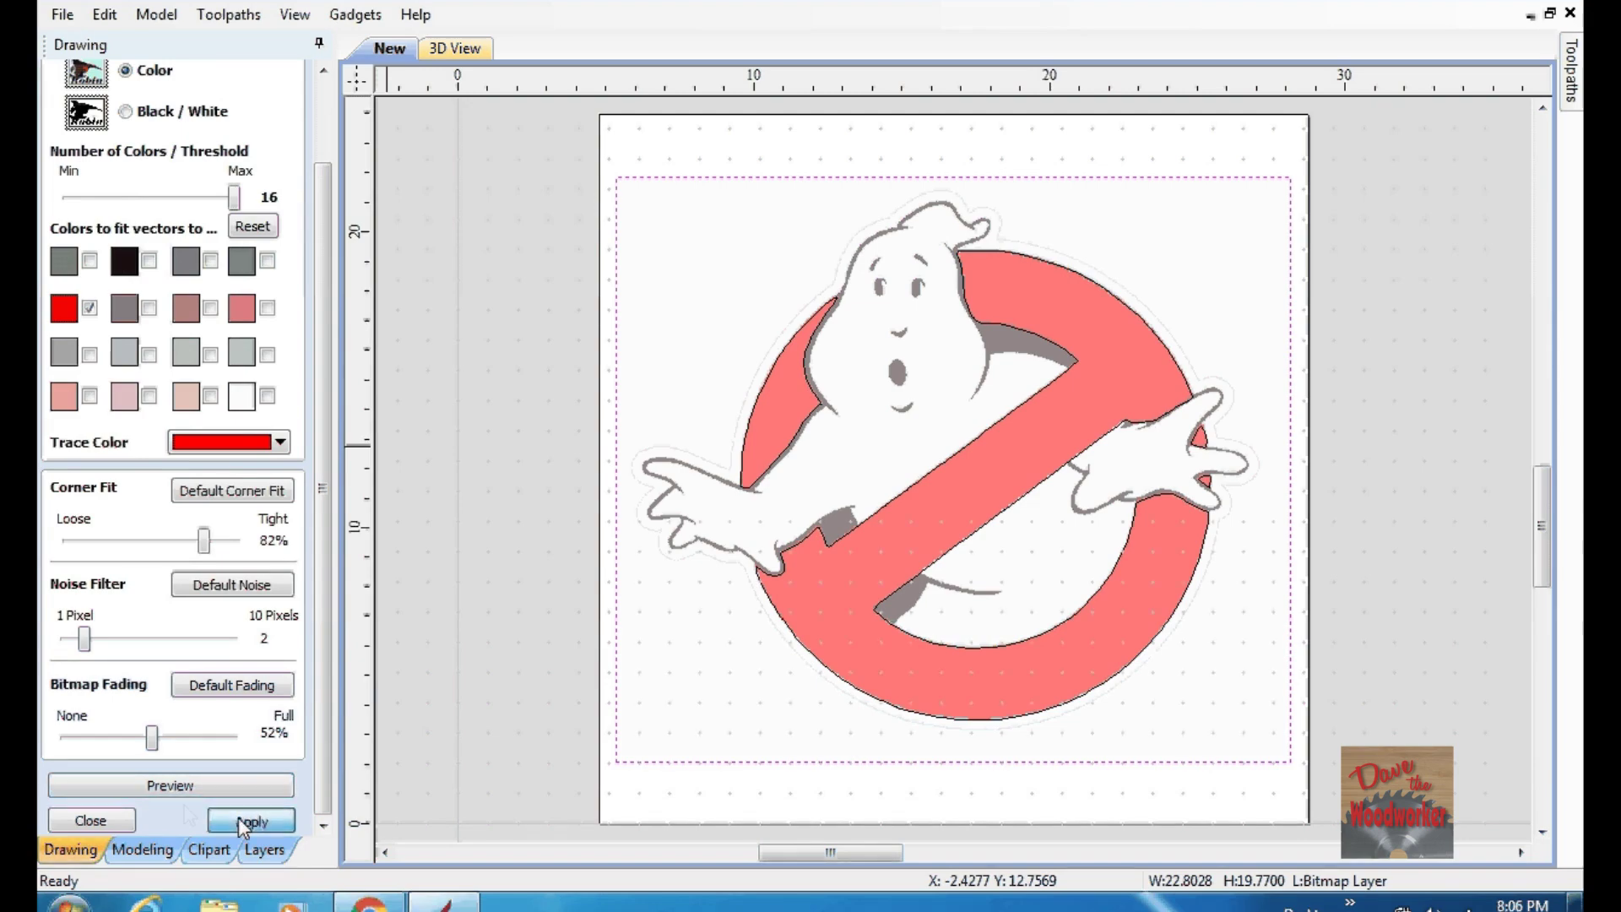
pyautogui.click(243, 823)
pyautogui.click(113, 824)
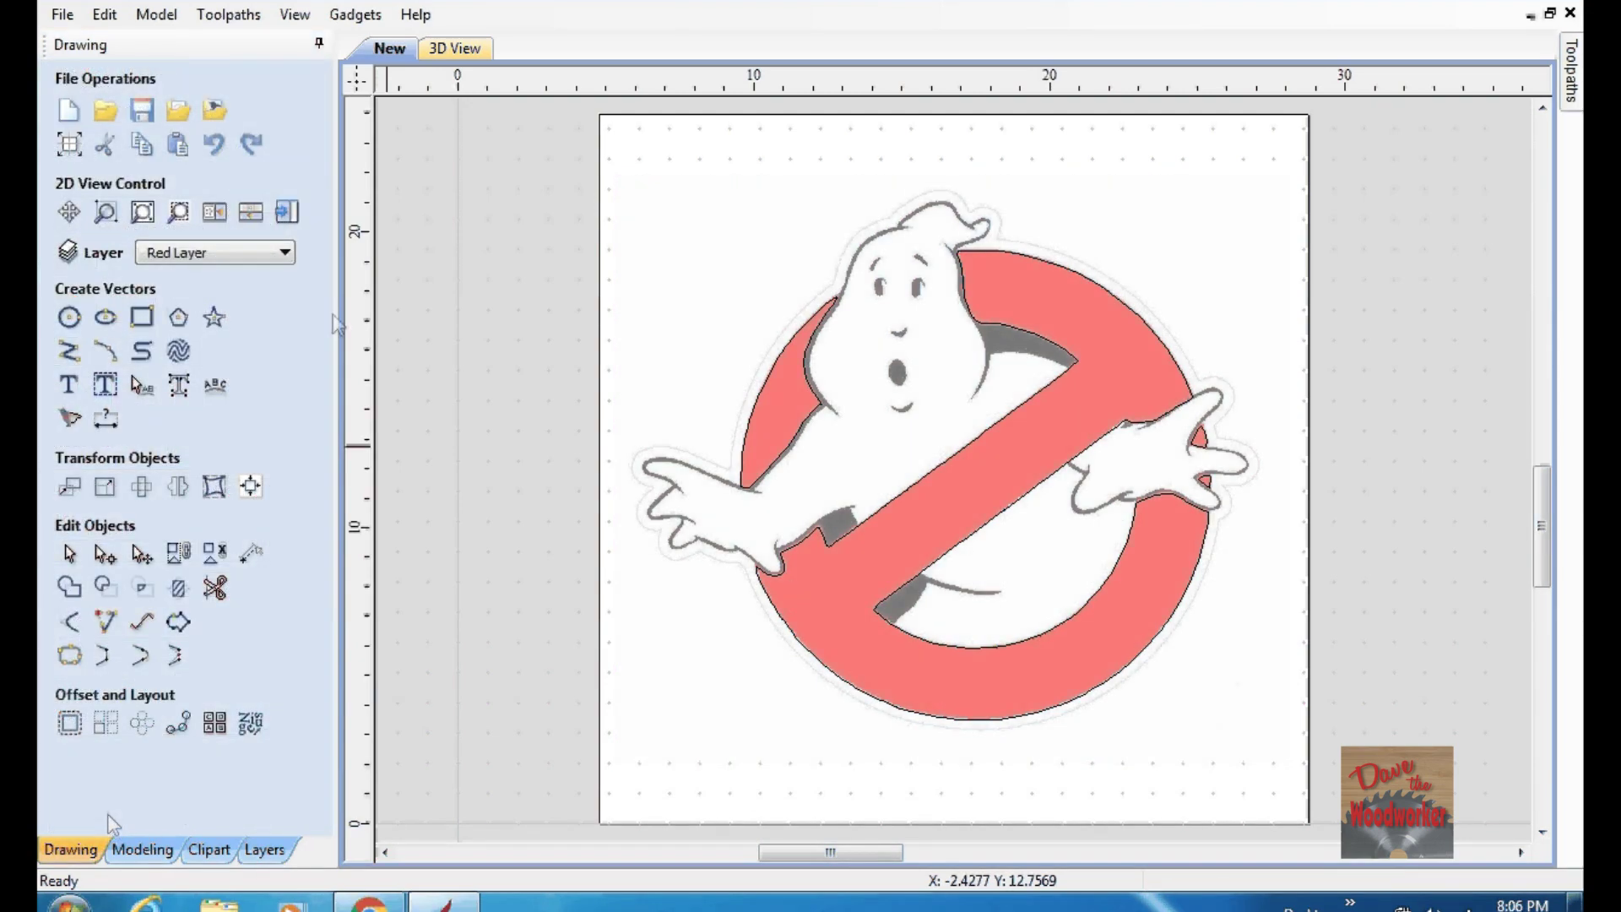
pyautogui.click(286, 253)
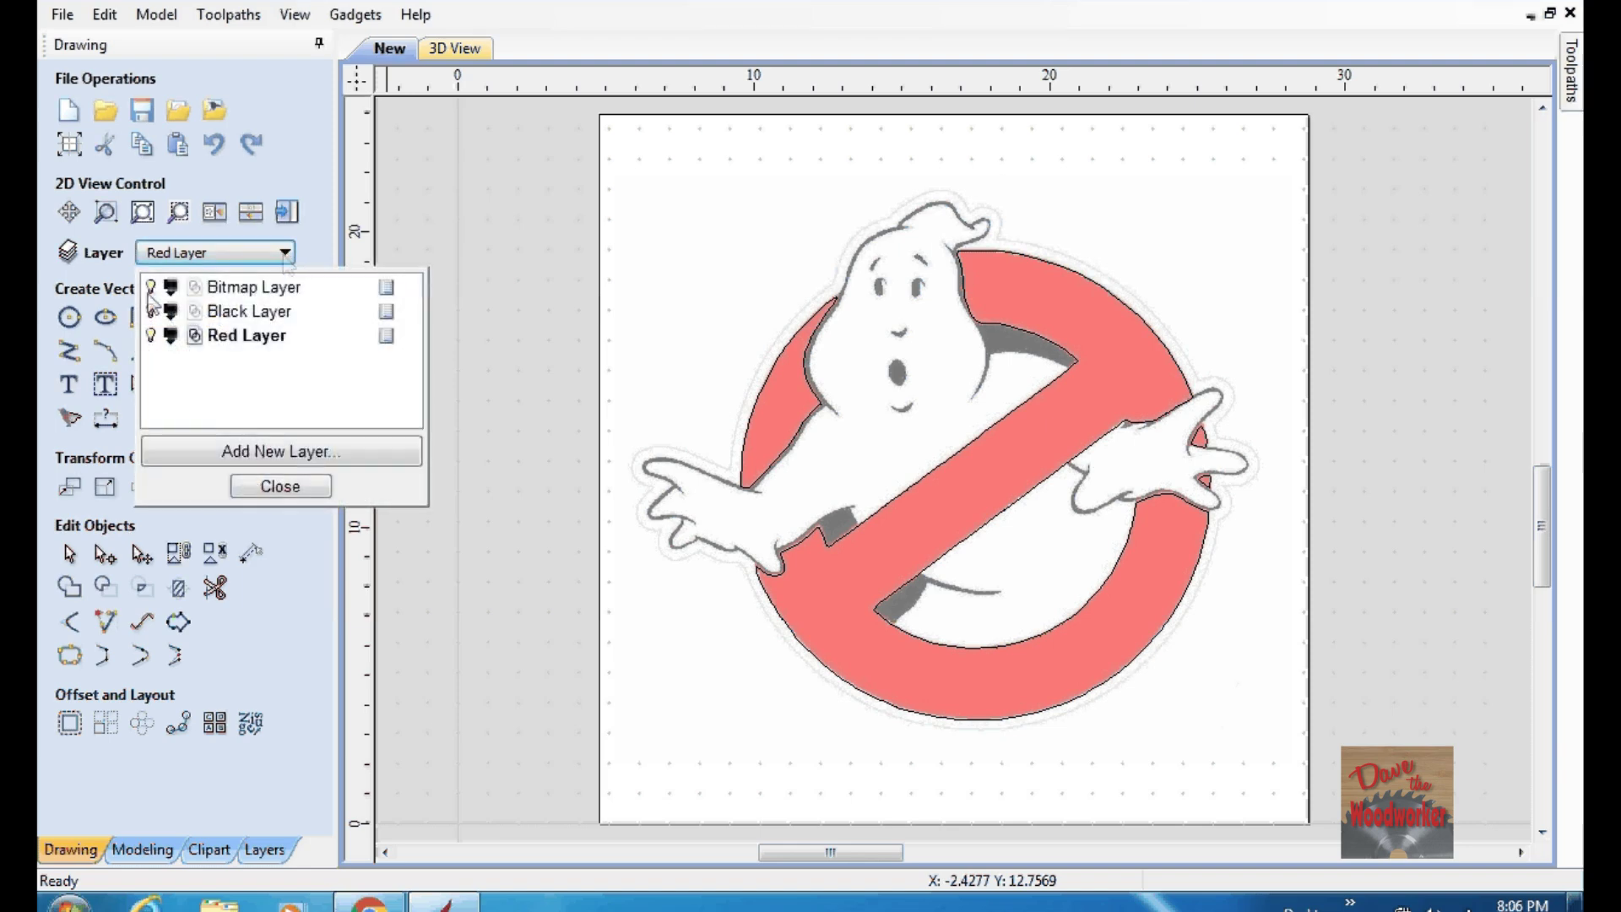
# - Hide the Bitmap Layer, colour the Red Layer vectors dark red, and show the Black Layer again
pyautogui.click(150, 287)
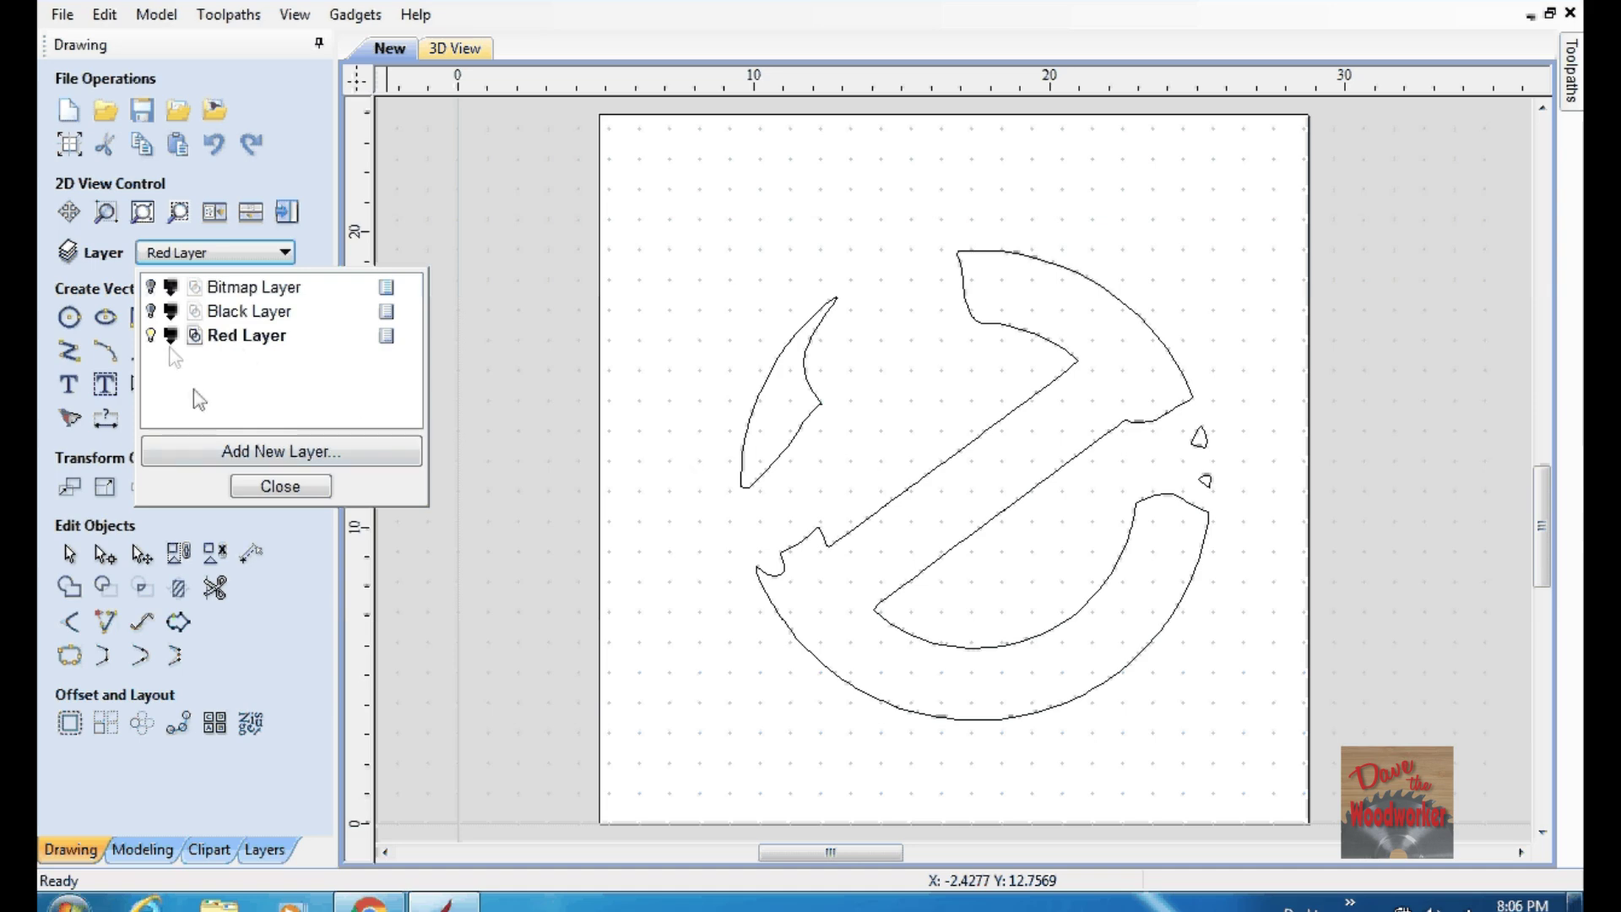
pyautogui.click(169, 341)
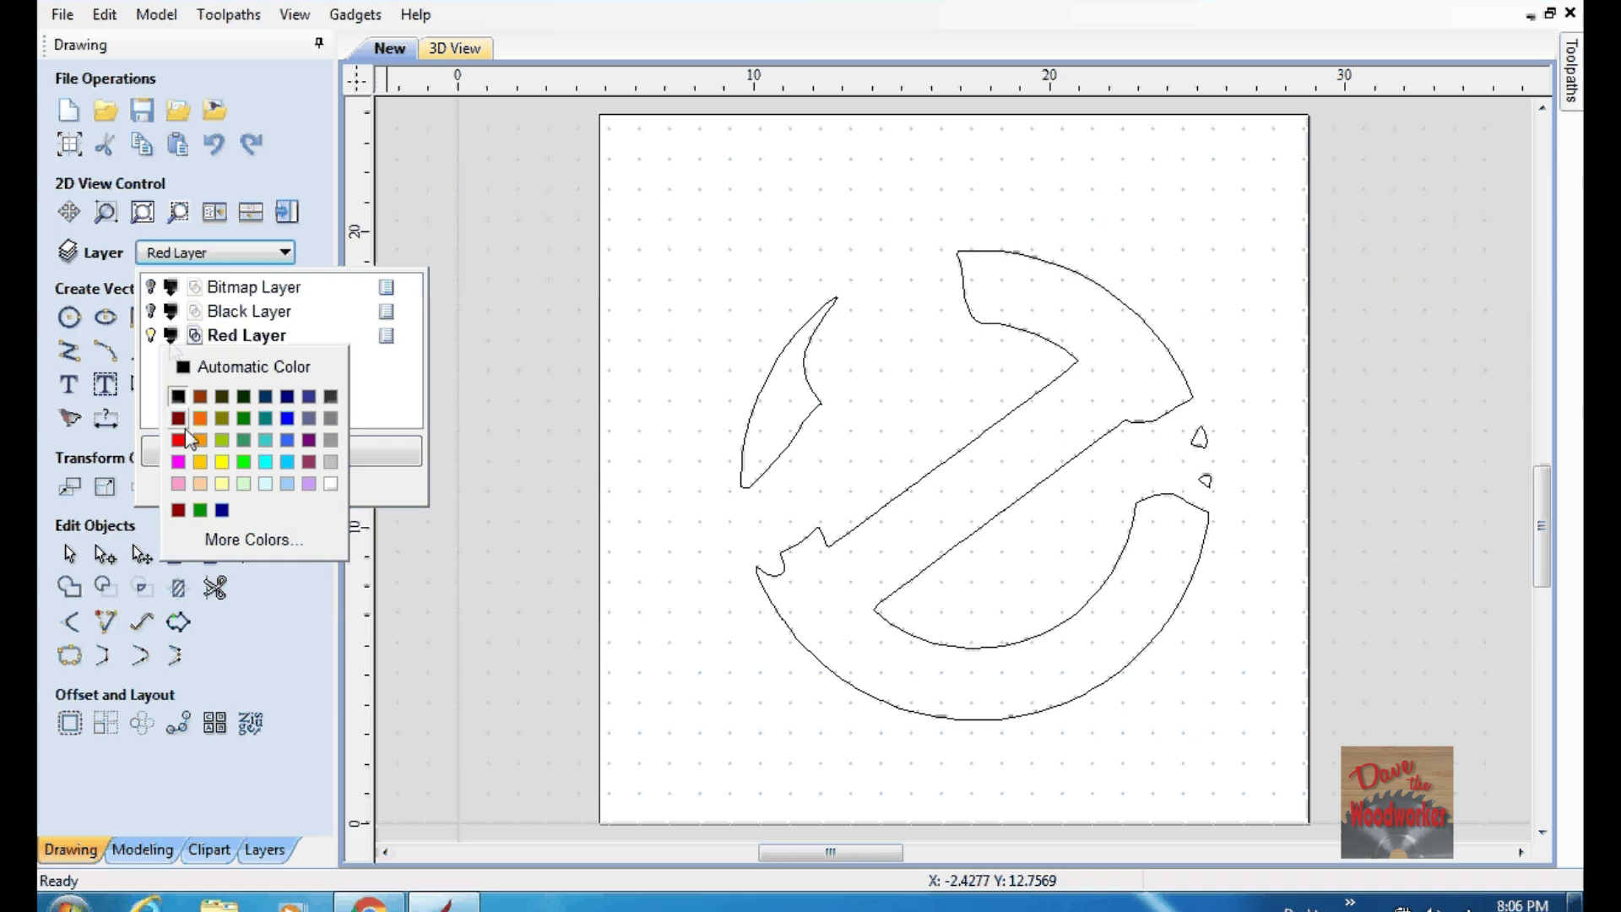
pyautogui.click(178, 396)
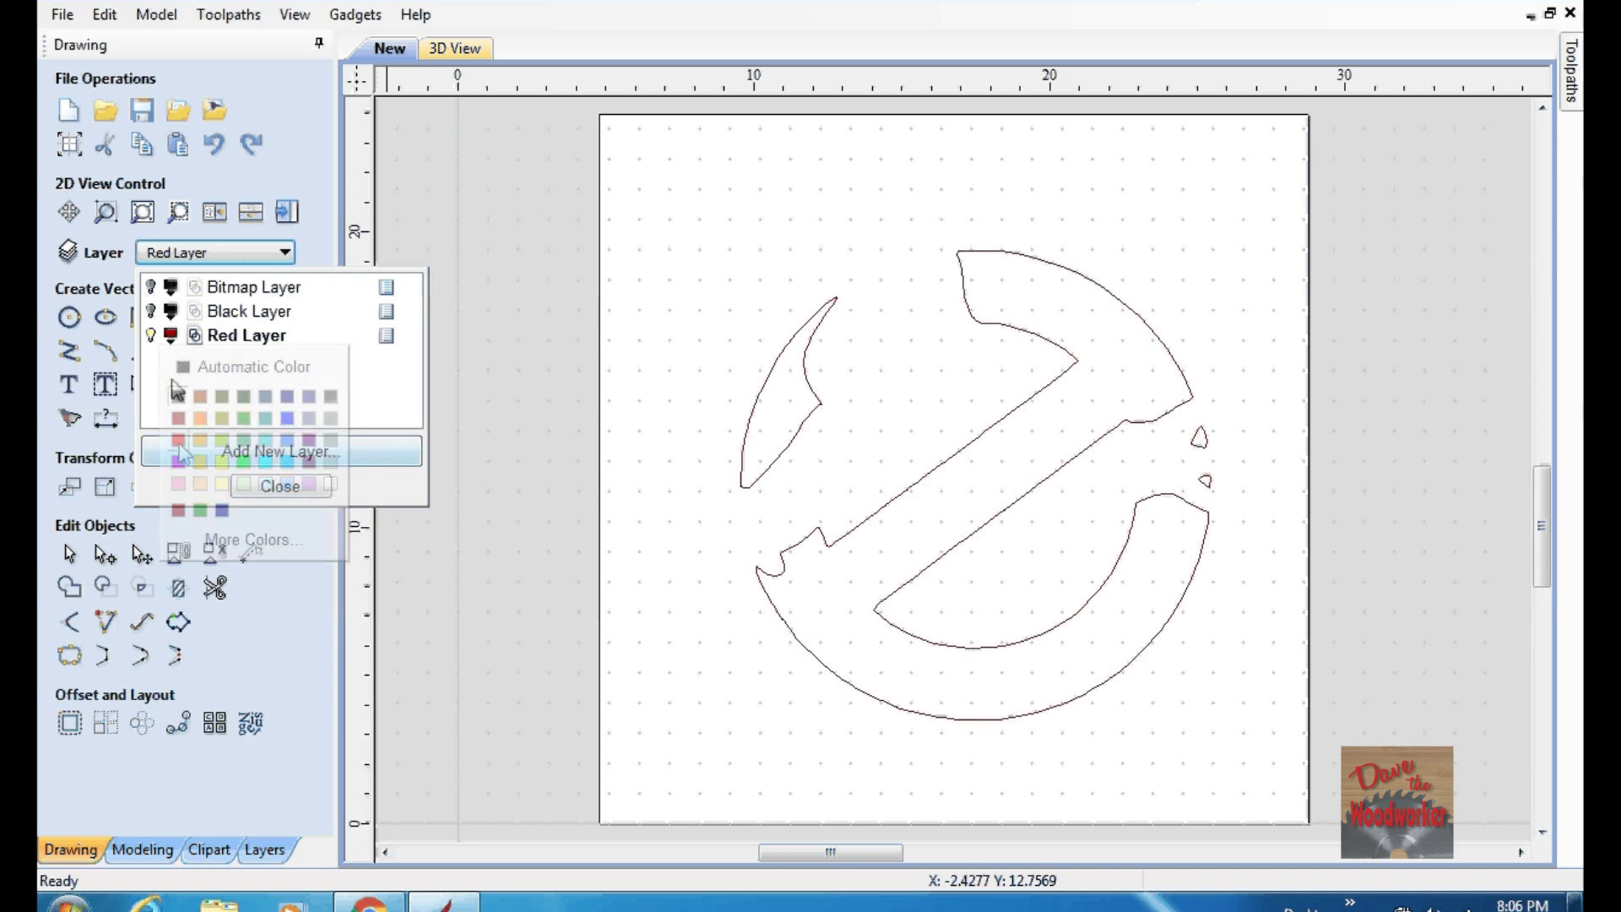
pyautogui.click(150, 313)
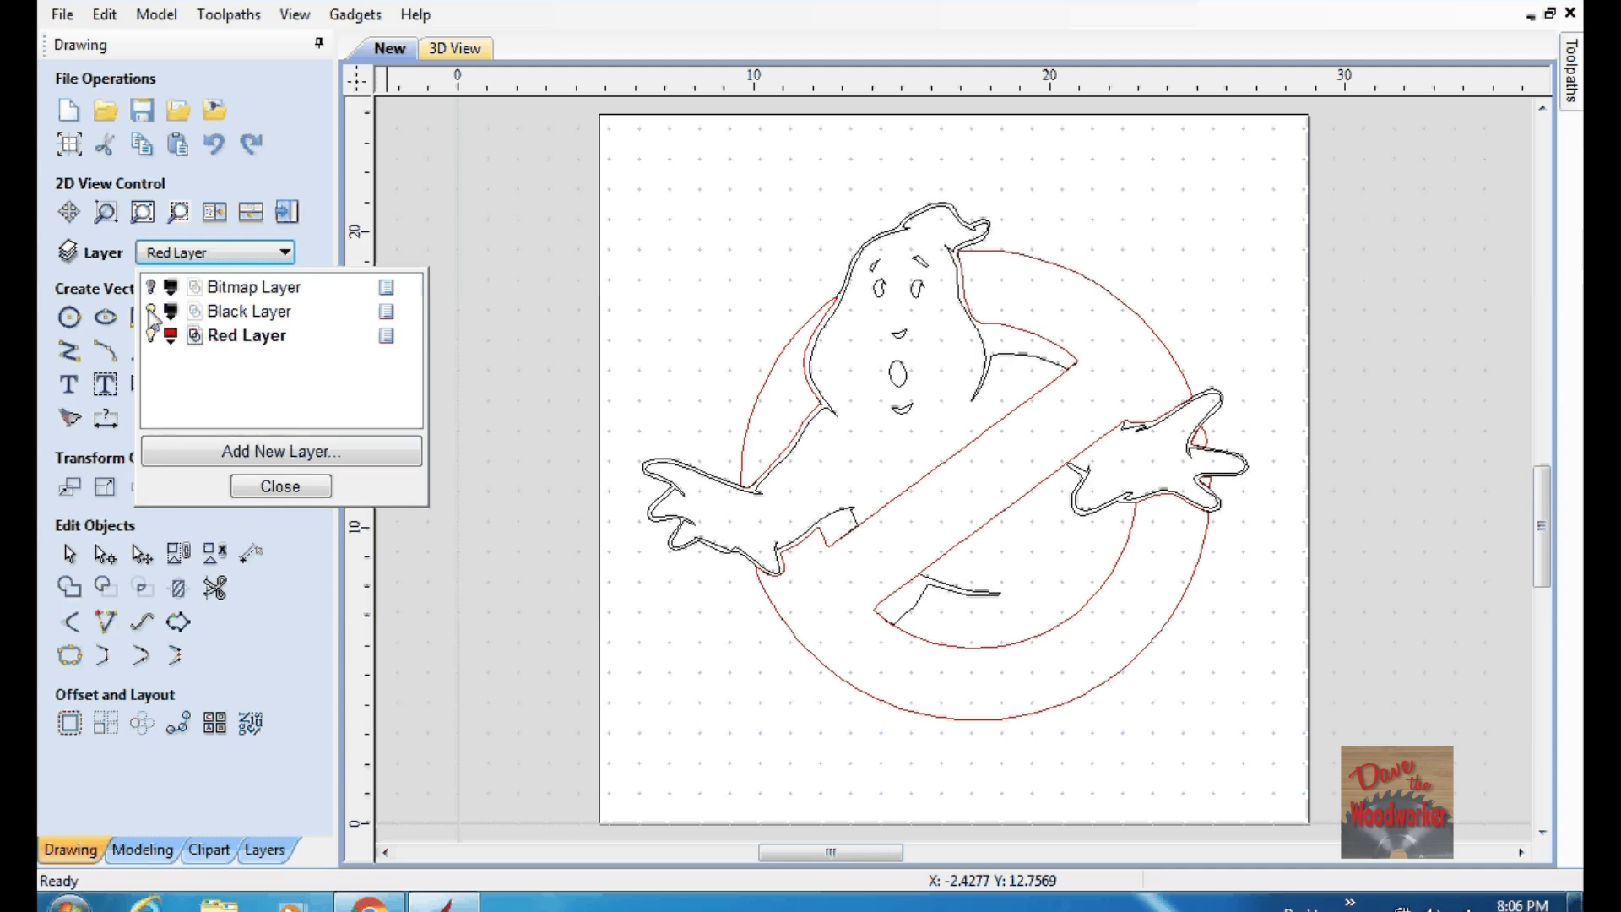